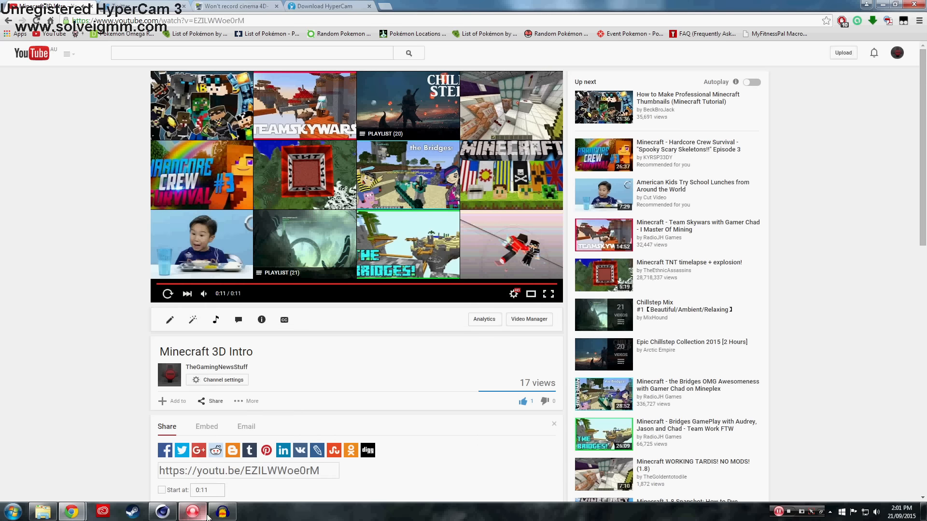
Switch to Cinema 4D and load the FMR 5.0 character rig from the content library into the scene
{"action": "left_click", "coordinate": [162, 512]}
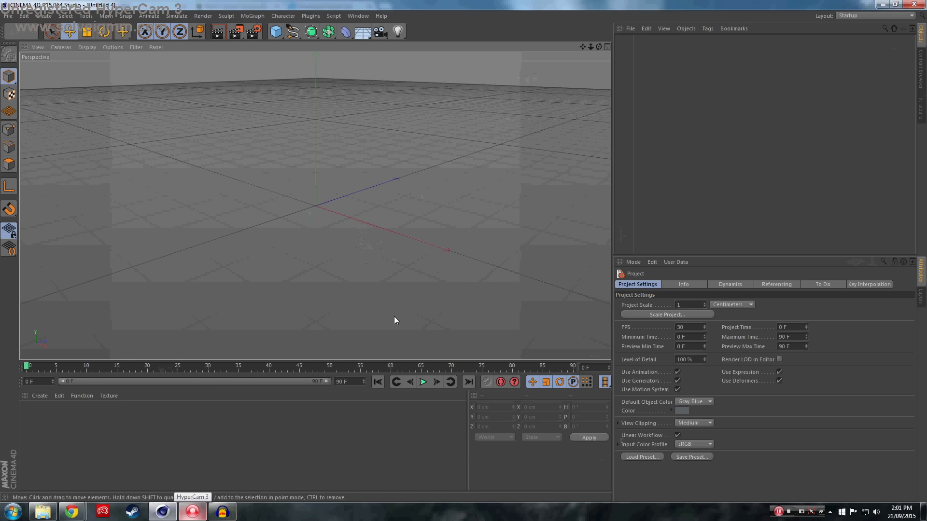
{"action": "left_click", "coordinate": [920, 70]}
{"action": "left_click", "coordinate": [892, 29]}
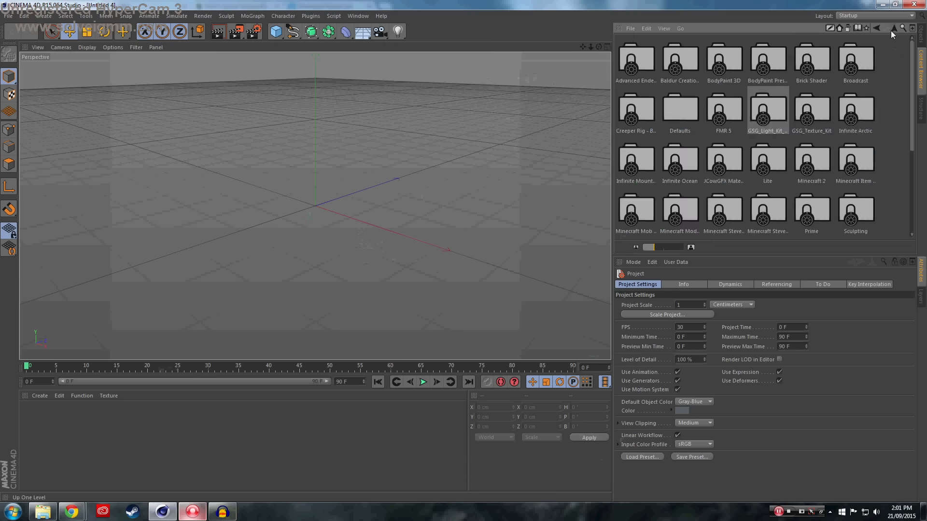
{"action": "double_click", "coordinate": [737, 111]}
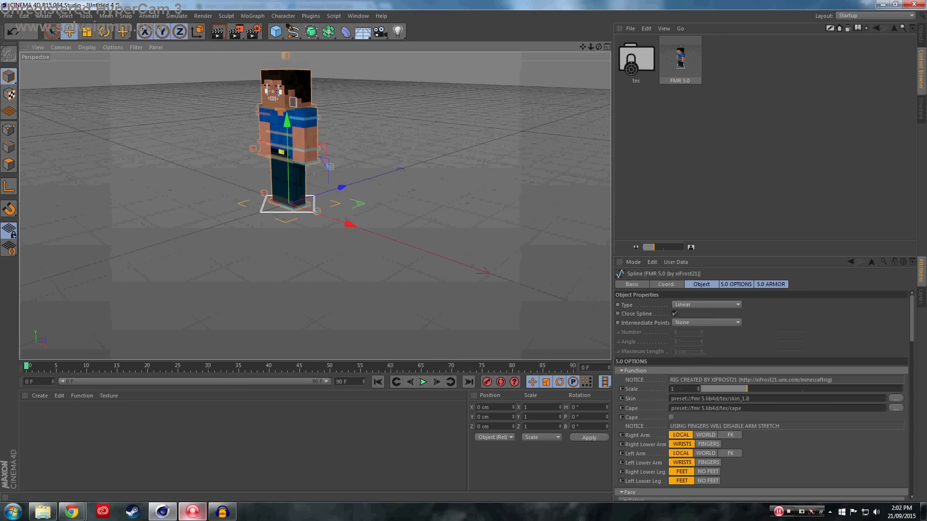
{"action": "left_click_drag", "start_coordinate": [591, 47], "coordinate": [615, 114]}
{"action": "scroll", "coordinate": [365, 198], "scroll_direction": "up", "scroll_amount": 3}
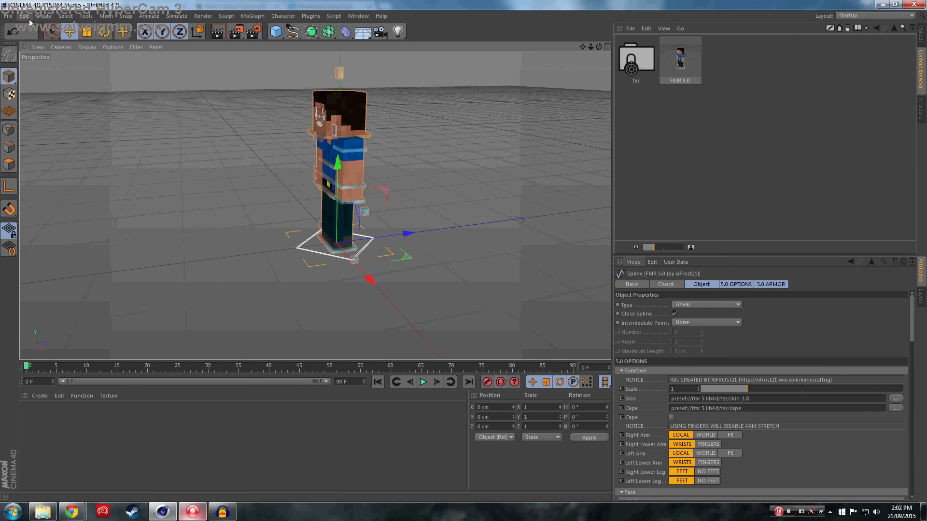
Switch to Windows Explorer and launch the Mineways application from the Mineways folder on Data Storage (Q:)
{"action": "left_click", "coordinate": [7, 16]}
{"action": "left_click", "coordinate": [43, 511]}
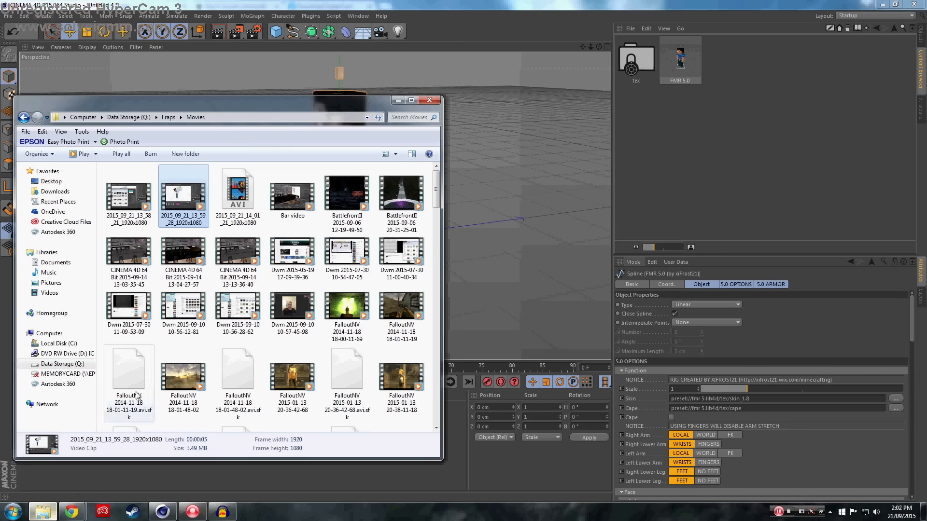
{"action": "left_click", "coordinate": [128, 118]}
{"action": "left_click", "coordinate": [137, 285]}
{"action": "scroll", "coordinate": [213, 347], "scroll_direction": "down", "scroll_amount": 5}
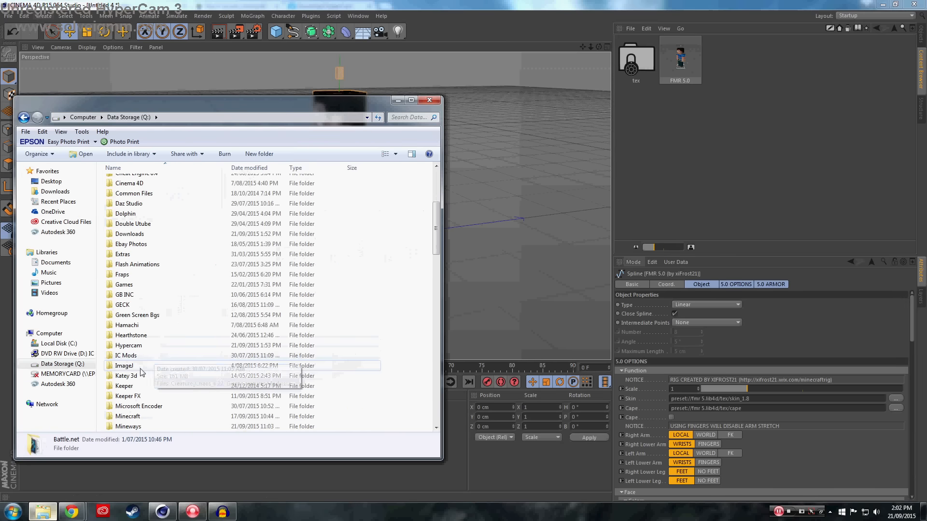
{"action": "left_click", "coordinate": [127, 416]}
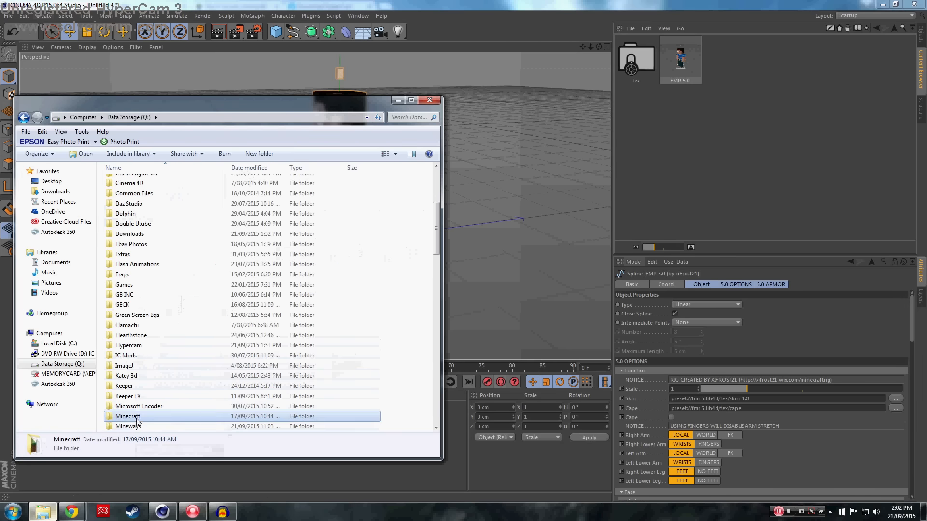
{"action": "double_click", "coordinate": [127, 426]}
{"action": "scroll", "coordinate": [236, 299], "scroll_direction": "down", "scroll_amount": 5}
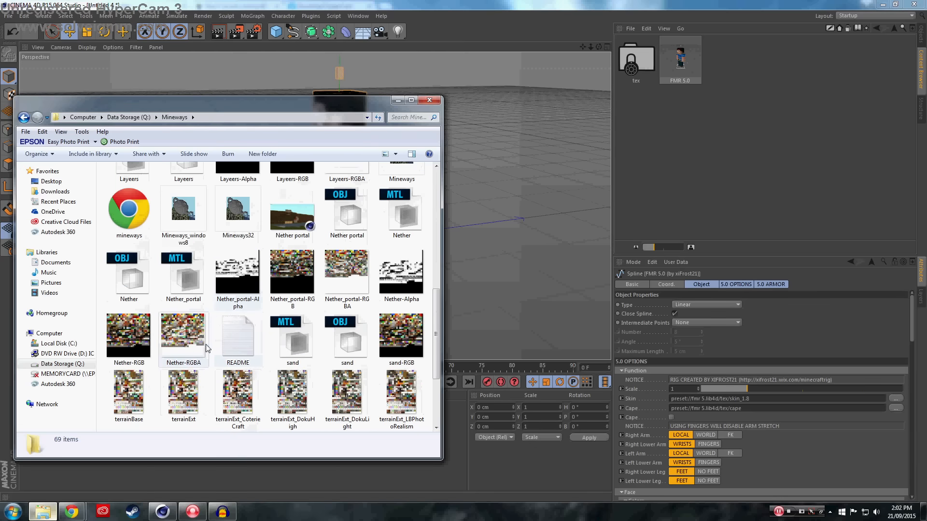
{"action": "scroll", "coordinate": [269, 230], "scroll_direction": "up", "scroll_amount": 3}
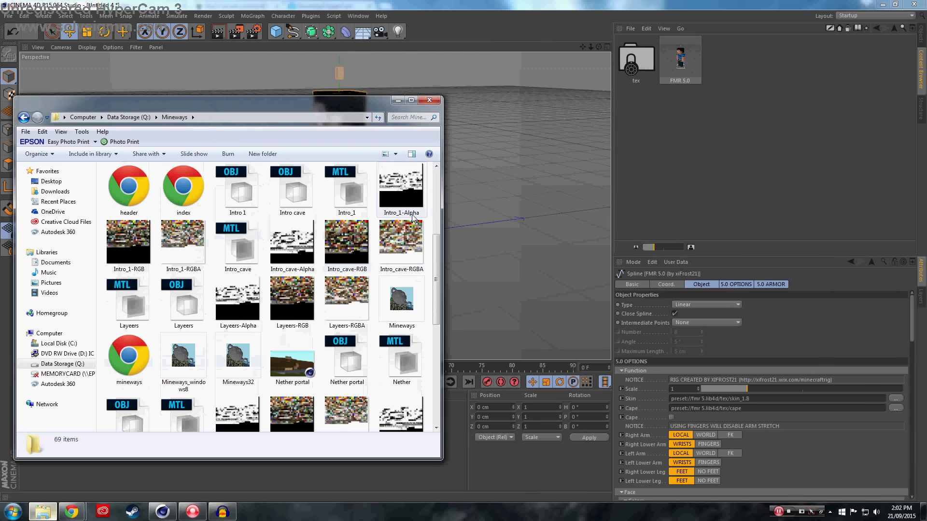
{"action": "double_click", "coordinate": [401, 296]}
{"action": "left_click", "coordinate": [488, 261]}
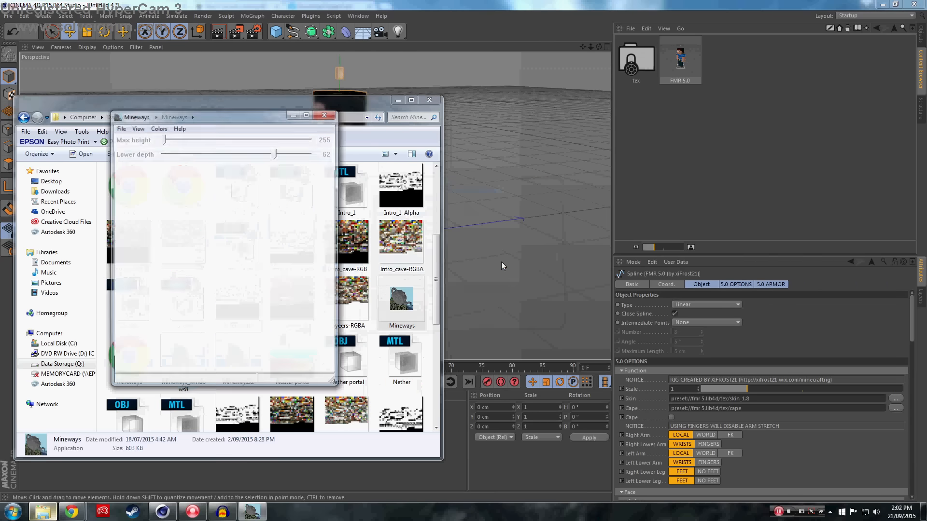
Open the World seeds world and select a roughly square patch of grassland above the forest, with the lower depth set to 66
{"action": "left_click", "coordinate": [120, 127]}
{"action": "mouse_move", "coordinate": [148, 139]}
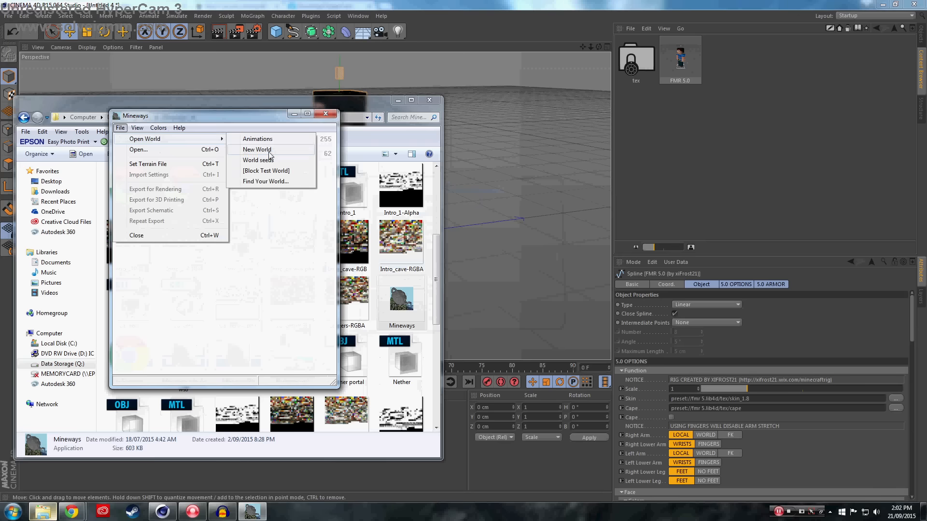
{"action": "left_click", "coordinate": [276, 161]}
{"action": "scroll", "coordinate": [225, 223], "scroll_direction": "up", "scroll_amount": 5}
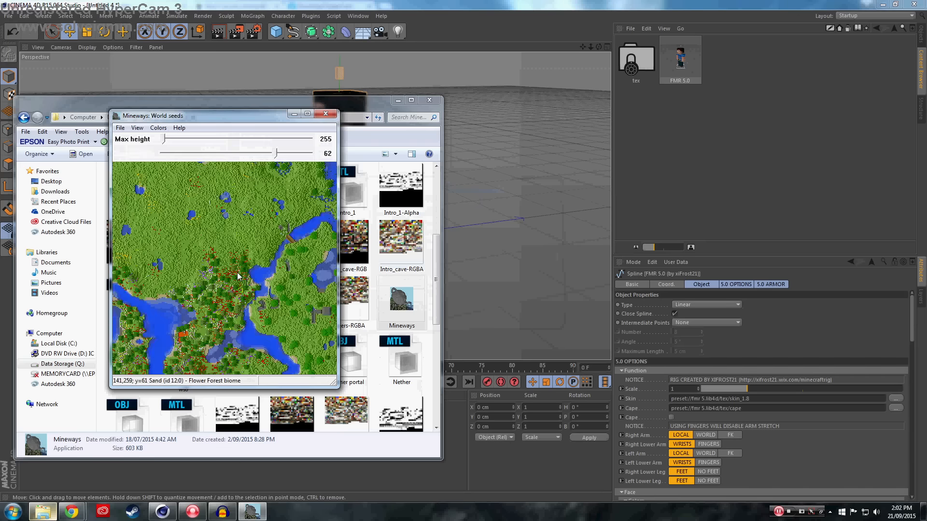
{"action": "left_click_drag", "start_coordinate": [225, 222], "coordinate": [276, 275]}
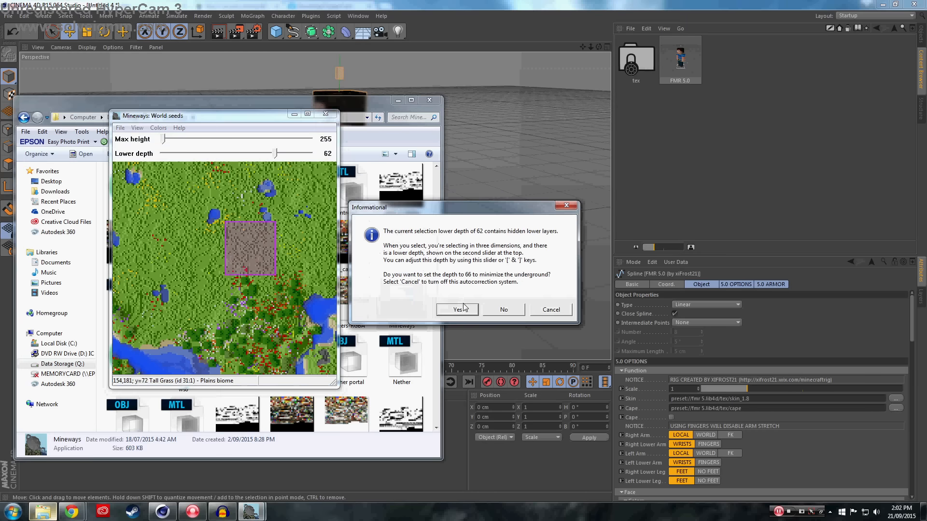
{"action": "left_click", "coordinate": [457, 310]}
{"action": "left_click", "coordinate": [120, 128]}
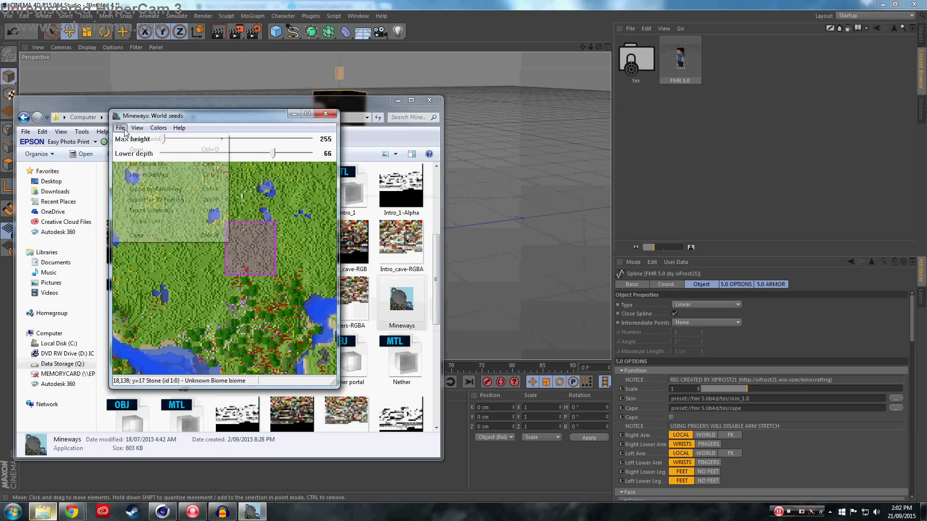
{"action": "left_click", "coordinate": [159, 163]}
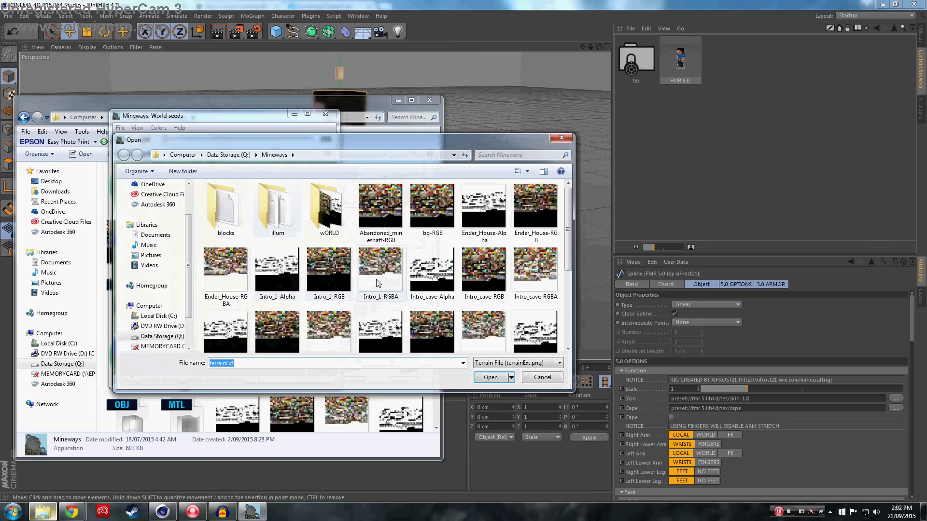
{"action": "left_click", "coordinate": [542, 377]}
Export the selected terrain for rendering as a Wavefront OBJ file named Tutorial in the Mineways folder
{"action": "left_click", "coordinate": [120, 128]}
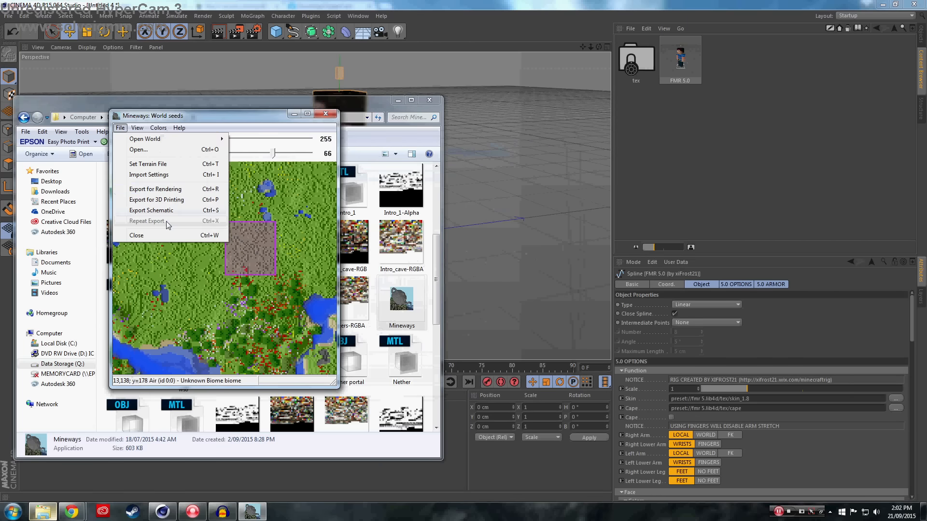
{"action": "left_click", "coordinate": [155, 189]}
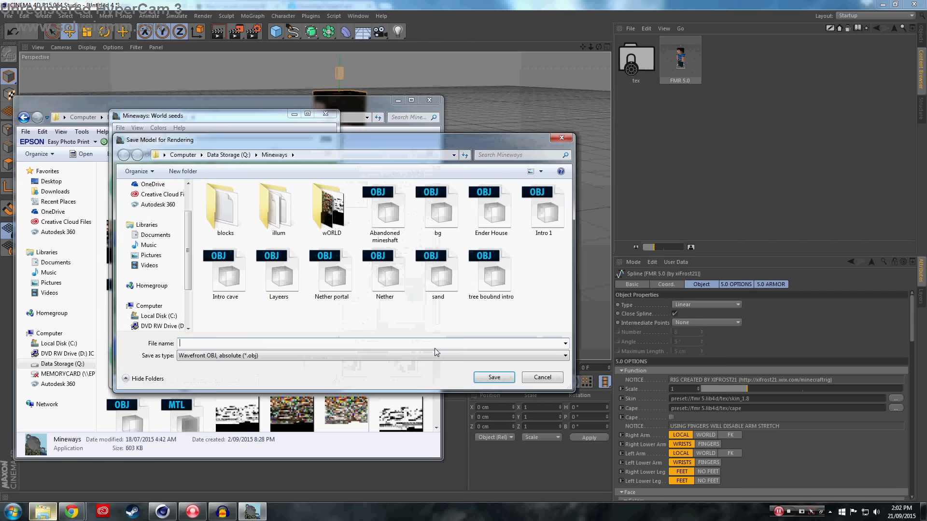
{"action": "type", "text": "Tutorial"}
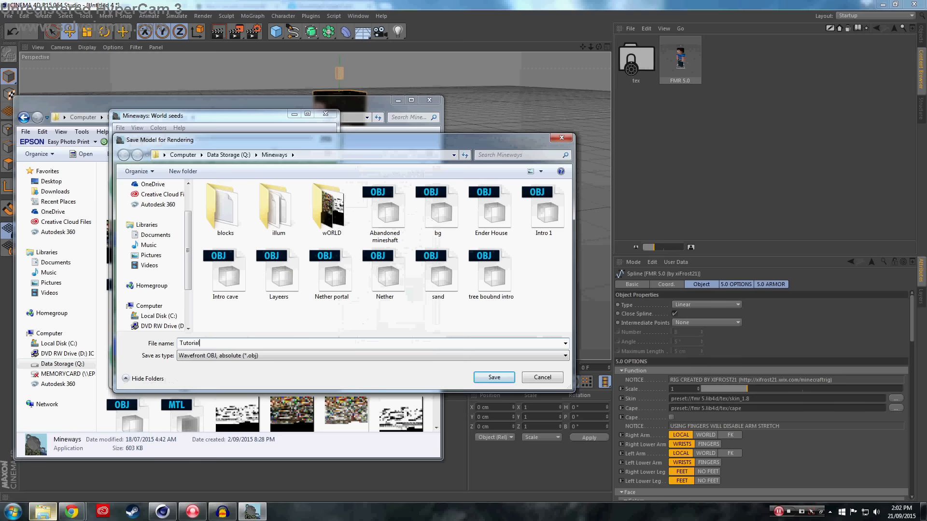
{"action": "key", "text": "Return"}
{"action": "left_click", "coordinate": [501, 283]}
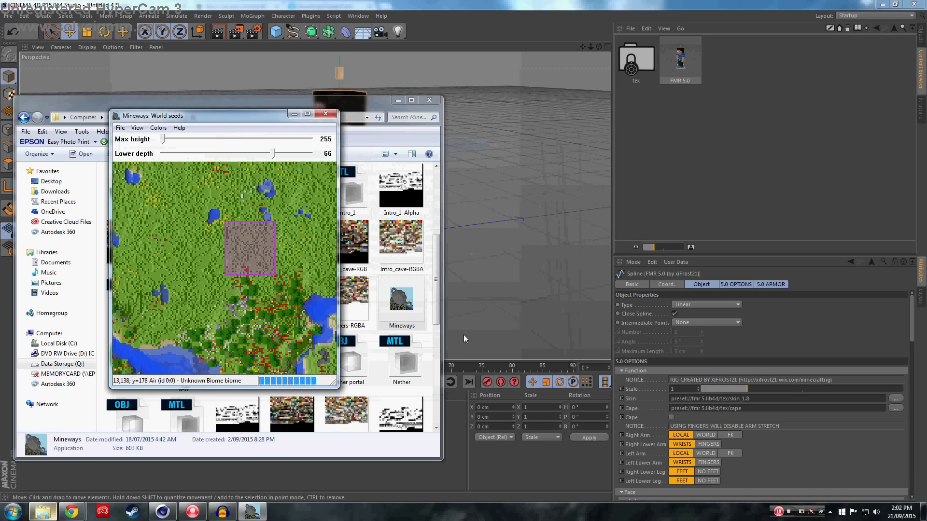
Switch to Cinema 4D, start opening a file and browse to the Mineways folder on Data Storage (Q:)
{"action": "left_click", "coordinate": [525, 278]}
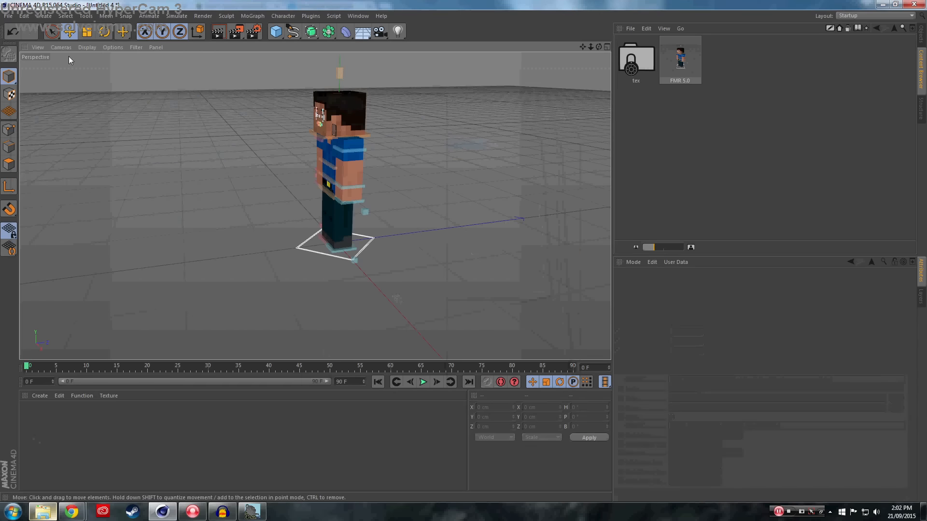
{"action": "left_click", "coordinate": [8, 15]}
{"action": "left_click", "coordinate": [34, 51]}
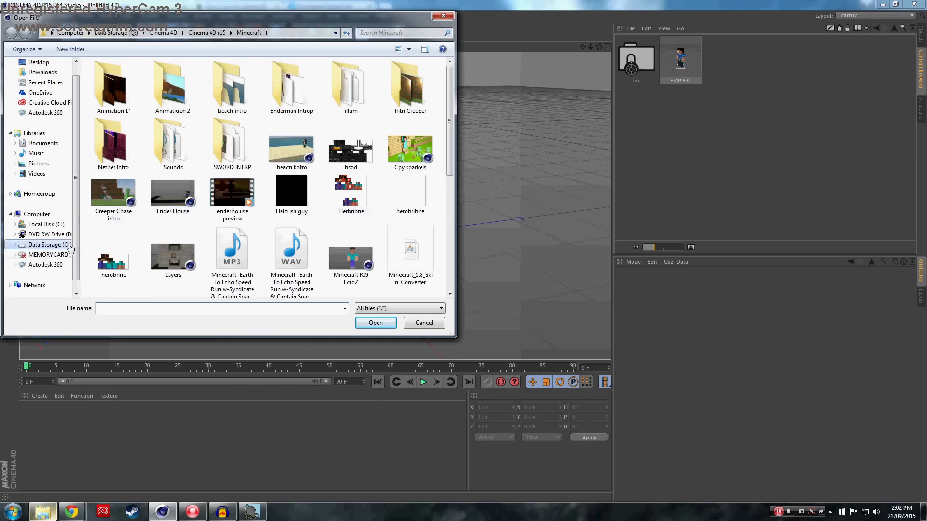
{"action": "left_click", "coordinate": [50, 244]}
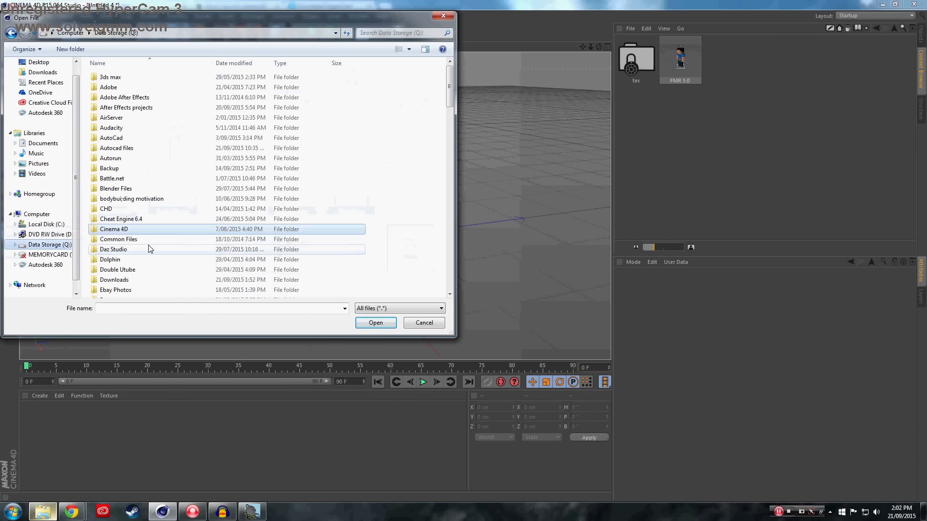
{"action": "scroll", "coordinate": [147, 250], "scroll_direction": "down", "scroll_amount": 5}
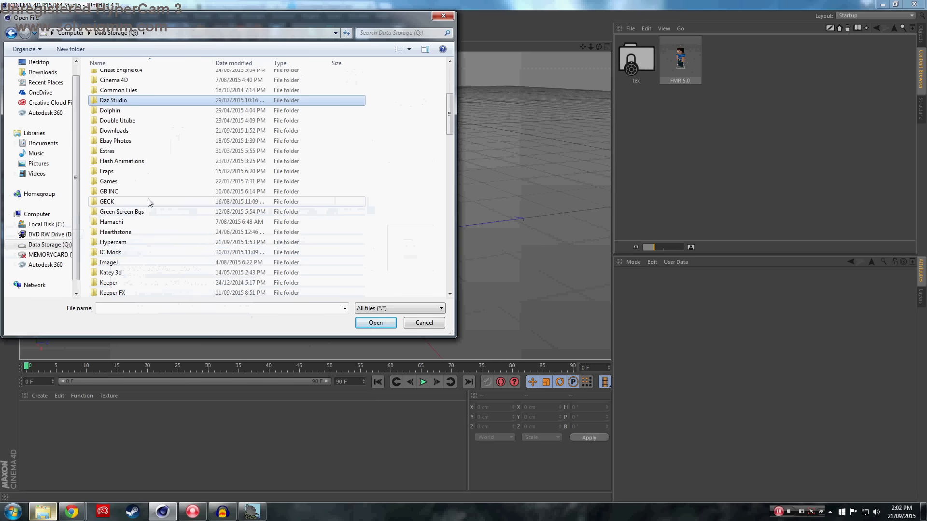
{"action": "scroll", "coordinate": [127, 261], "scroll_direction": "down", "scroll_amount": 2}
{"action": "double_click", "coordinate": [118, 262]}
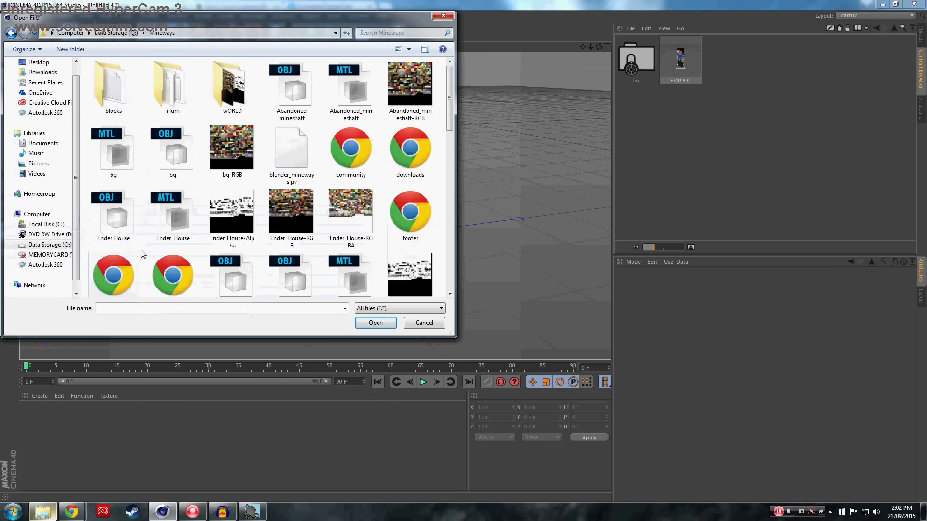
Open the Tutorial OBJ model, accepting the Wavefront import settings with a scale of 1000 centimeters
{"action": "scroll", "coordinate": [285, 234], "scroll_direction": "down", "scroll_amount": 6}
{"action": "left_click", "coordinate": [300, 225]}
{"action": "left_click", "coordinate": [338, 221]}
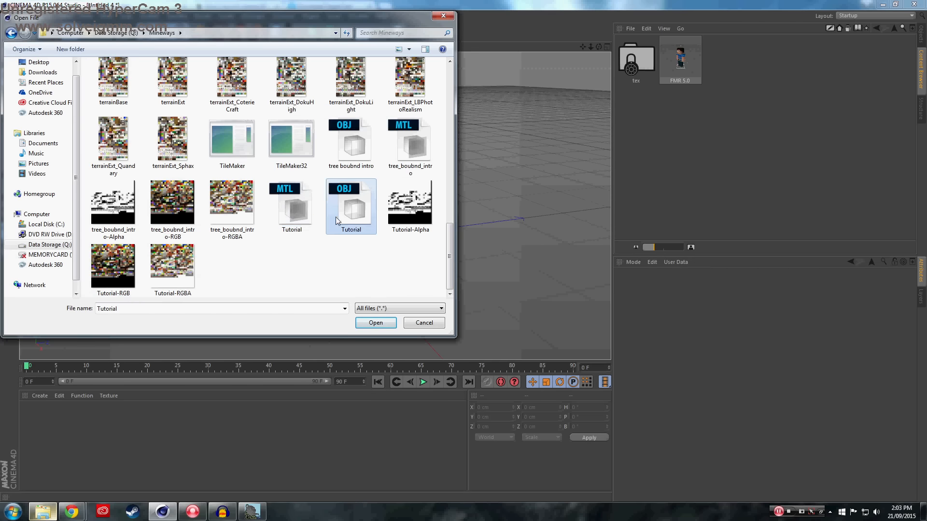
{"action": "left_click", "coordinate": [375, 323]}
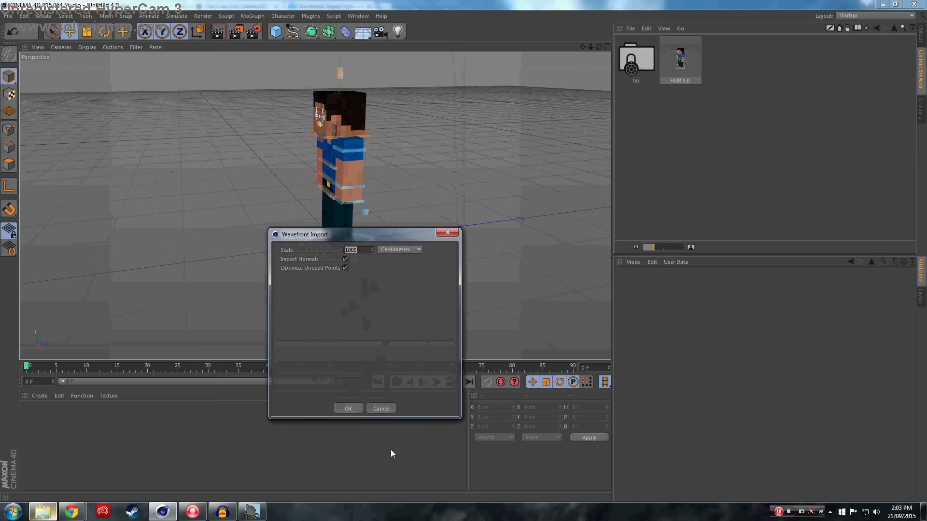
{"action": "left_click", "coordinate": [353, 409]}
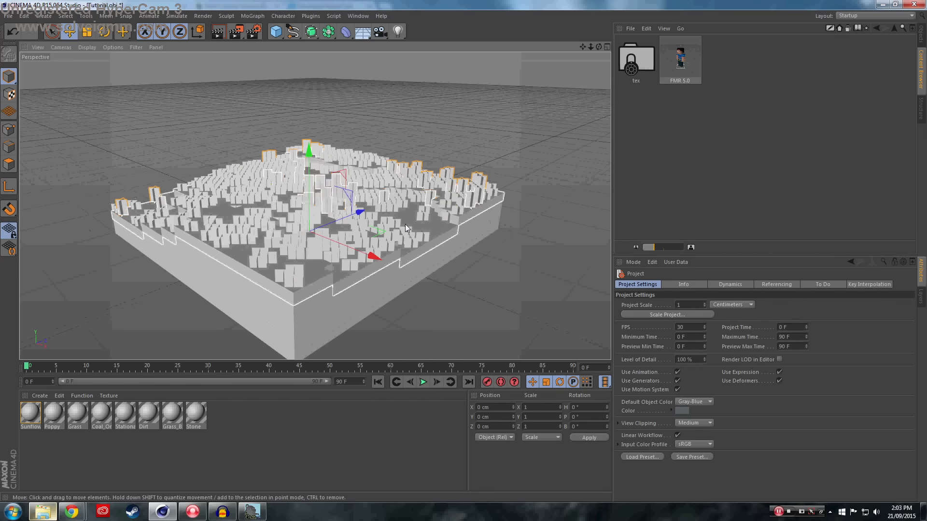
Select all the imported terrain materials and load the Tutorial-RGB image as their color texture
{"action": "left_click_drag", "start_coordinate": [260, 435], "coordinate": [107, 405]}
{"action": "right_click", "coordinate": [107, 410]}
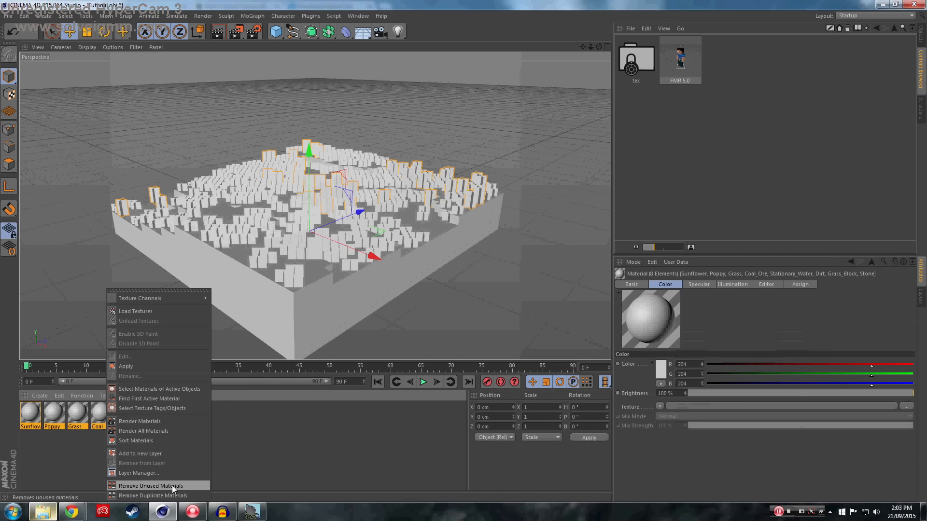
{"action": "key", "text": "Escape"}
{"action": "left_click", "coordinate": [691, 405]}
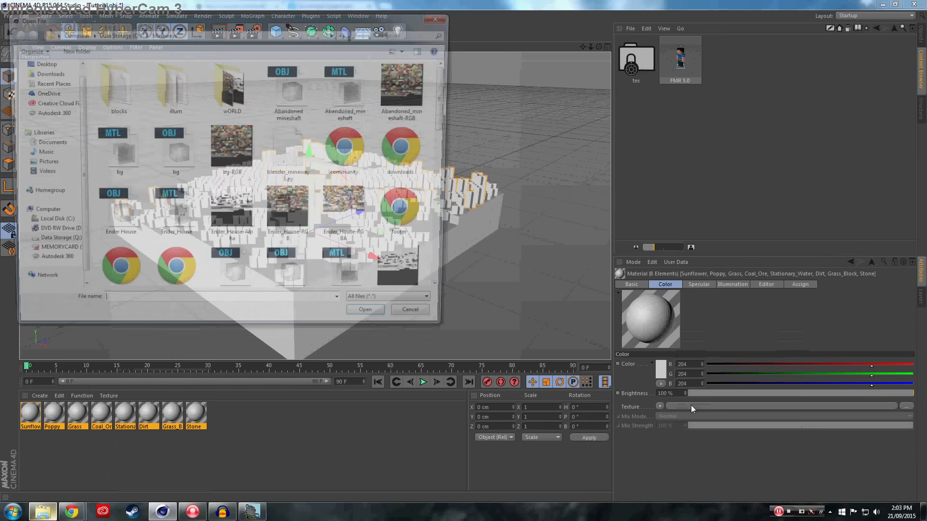
{"action": "scroll", "coordinate": [444, 157], "scroll_direction": "down", "scroll_amount": 10}
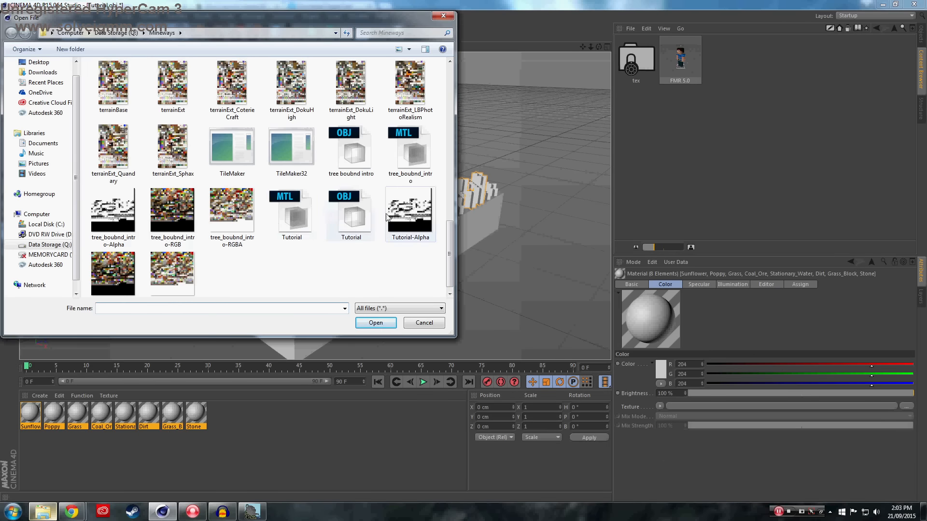
{"action": "left_click", "coordinate": [110, 289]}
{"action": "left_click", "coordinate": [375, 322]}
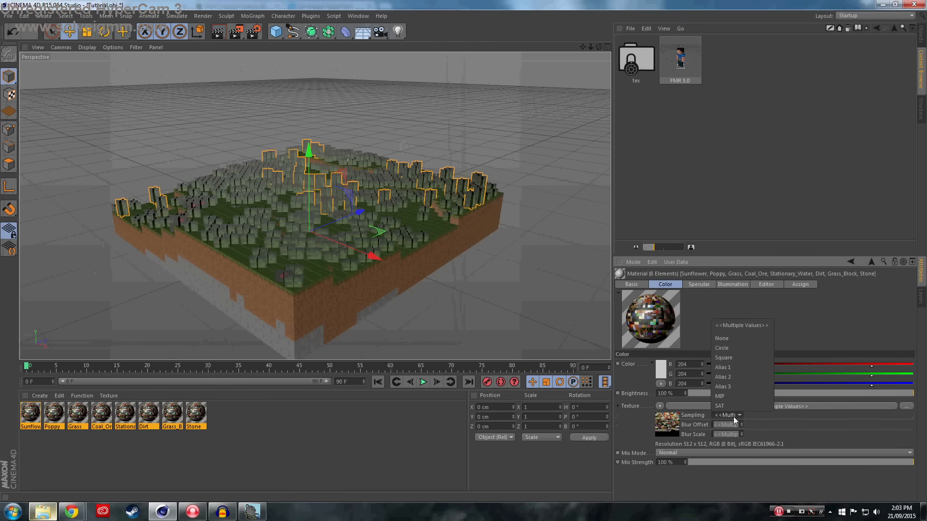
Disable the Specular channel and enable the Alpha channel for all selected terrain materials
{"action": "left_click", "coordinate": [640, 285]}
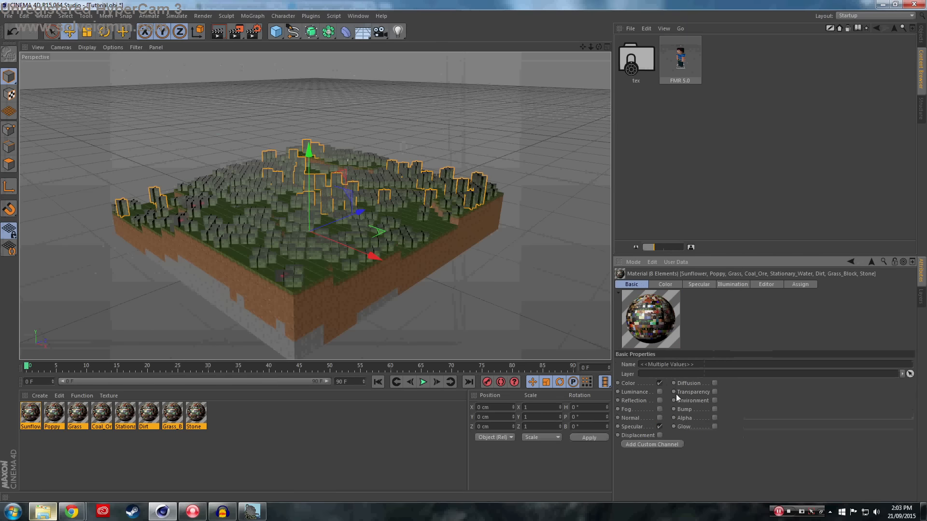
{"action": "left_click", "coordinate": [659, 428]}
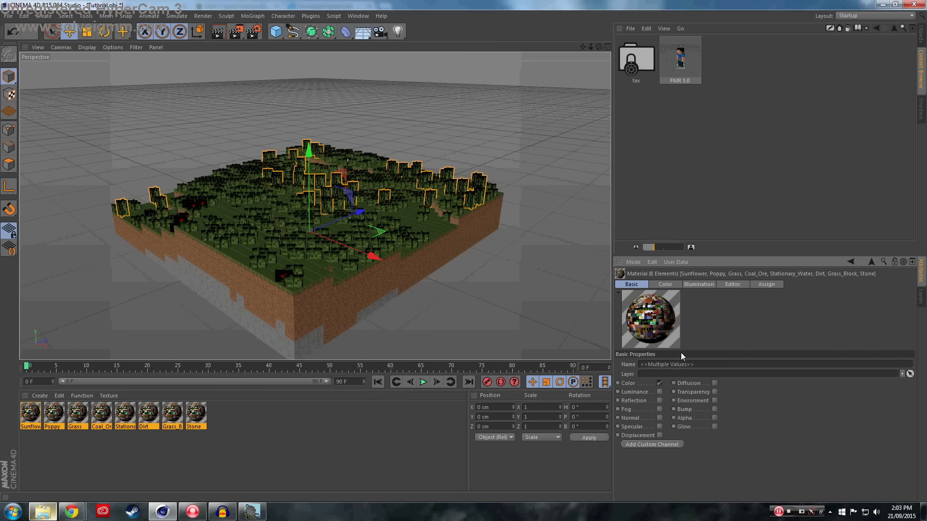
{"action": "left_click", "coordinate": [714, 417]}
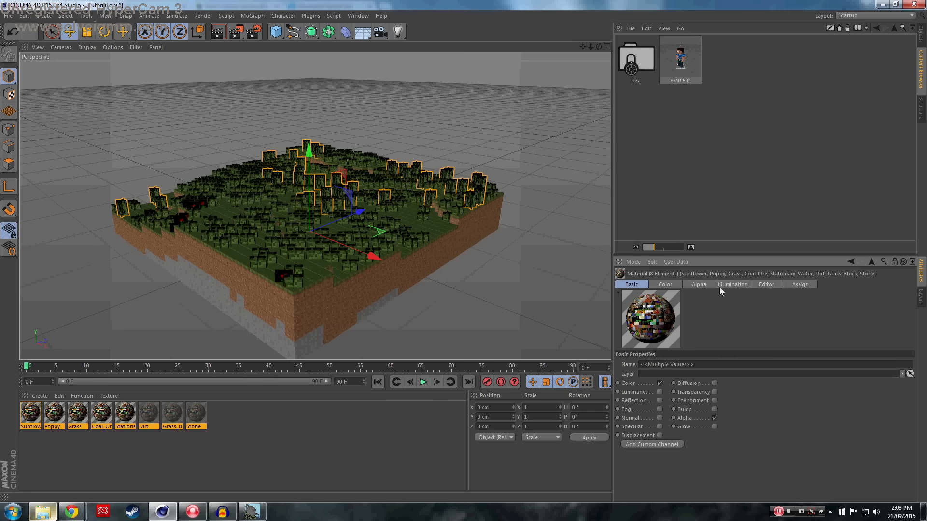
Load the Tutorial-RGBA image as the alpha texture of the selected terrain materials and change its Sampling option
{"action": "left_click", "coordinate": [706, 285]}
{"action": "left_click", "coordinate": [683, 419]}
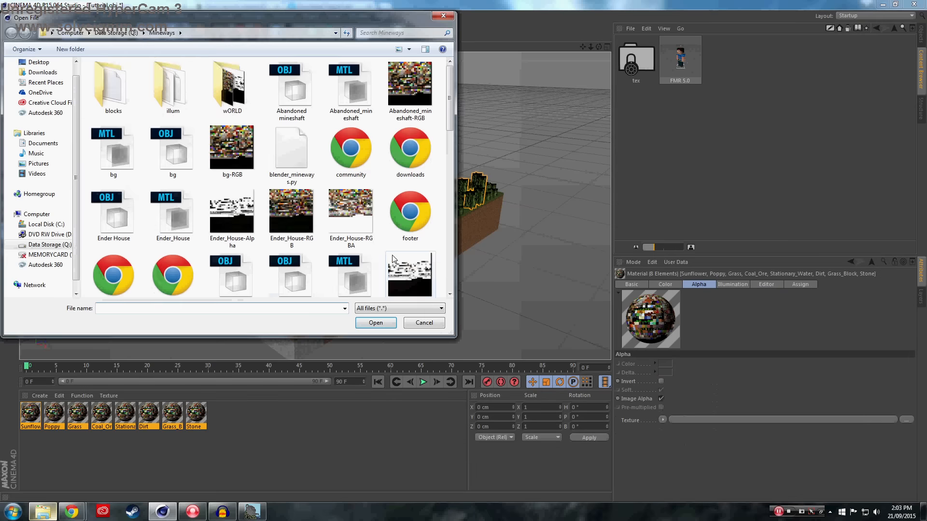
{"action": "left_click", "coordinate": [394, 259]}
{"action": "scroll", "coordinate": [290, 261], "scroll_direction": "down", "scroll_amount": 10}
{"action": "left_click", "coordinate": [185, 283]}
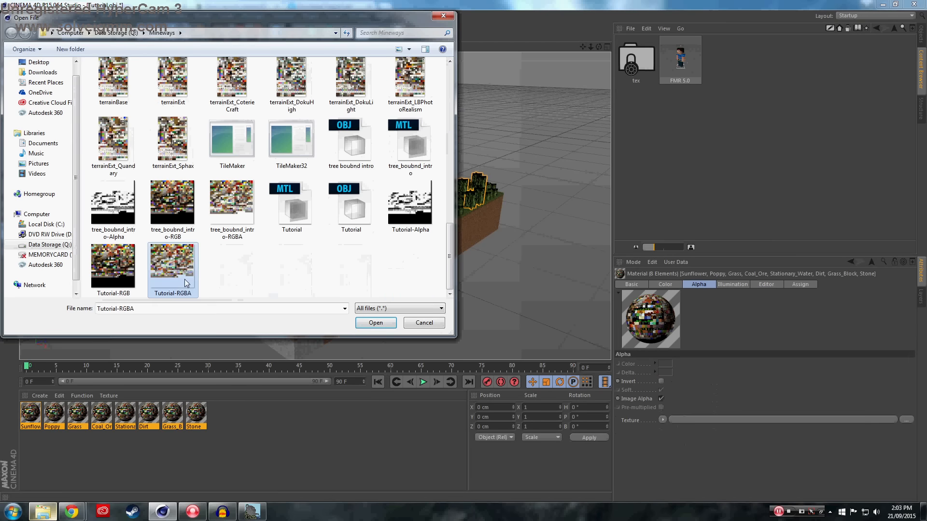
{"action": "left_click", "coordinate": [376, 323]}
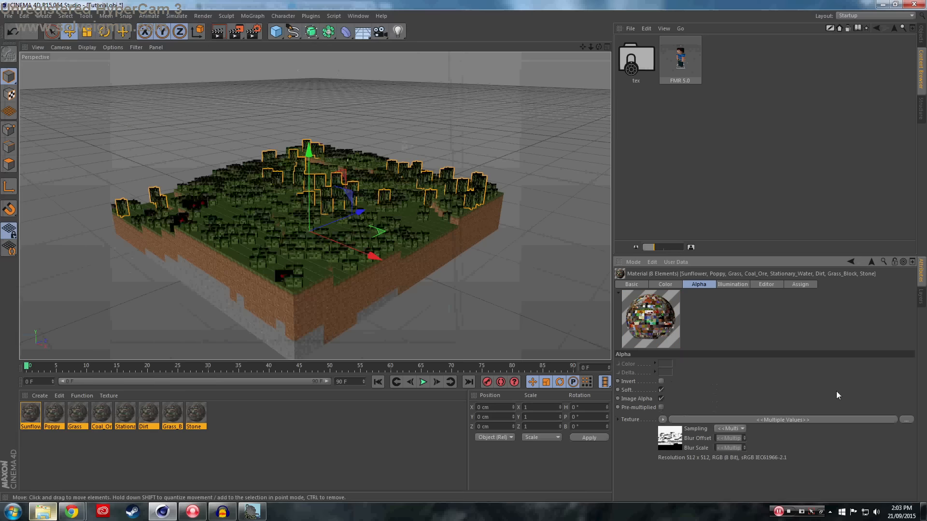
{"action": "left_click", "coordinate": [729, 428]}
{"action": "left_click", "coordinate": [748, 355]}
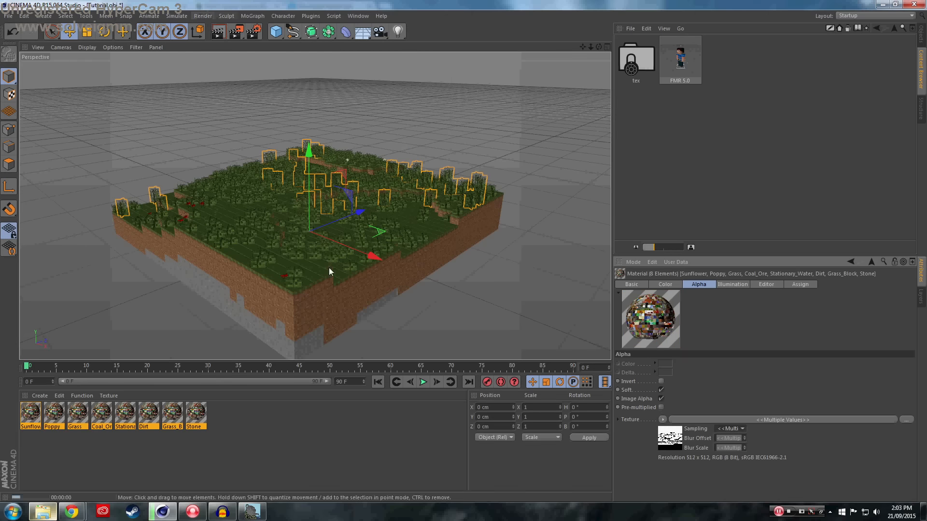
Render the viewport to check the terrain's grass and plant textures up close from another angle
{"action": "key", "text": "ctrl+r"}
{"action": "scroll", "coordinate": [333, 242], "scroll_direction": "up", "scroll_amount": 2}
{"action": "scroll", "coordinate": [333, 241], "scroll_direction": "up", "scroll_amount": 3}
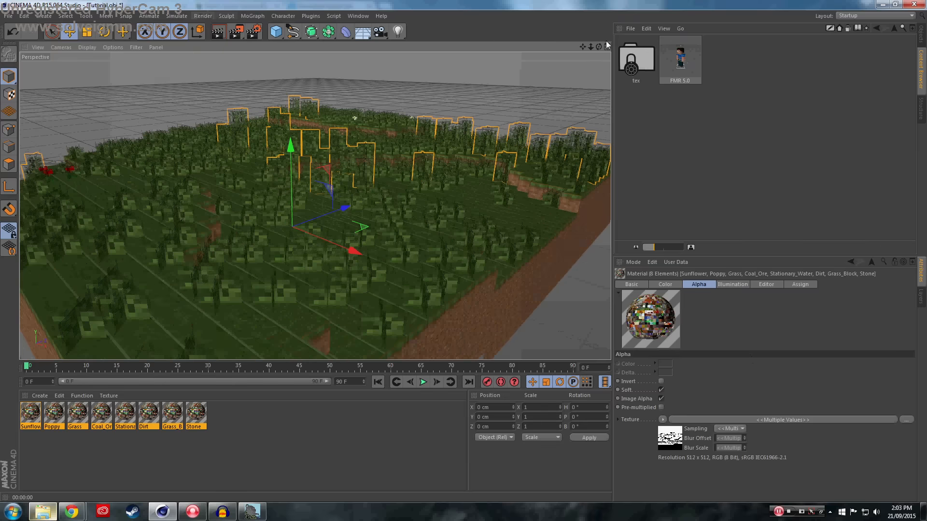
{"action": "left_click_drag", "start_coordinate": [599, 47], "coordinate": [714, 50]}
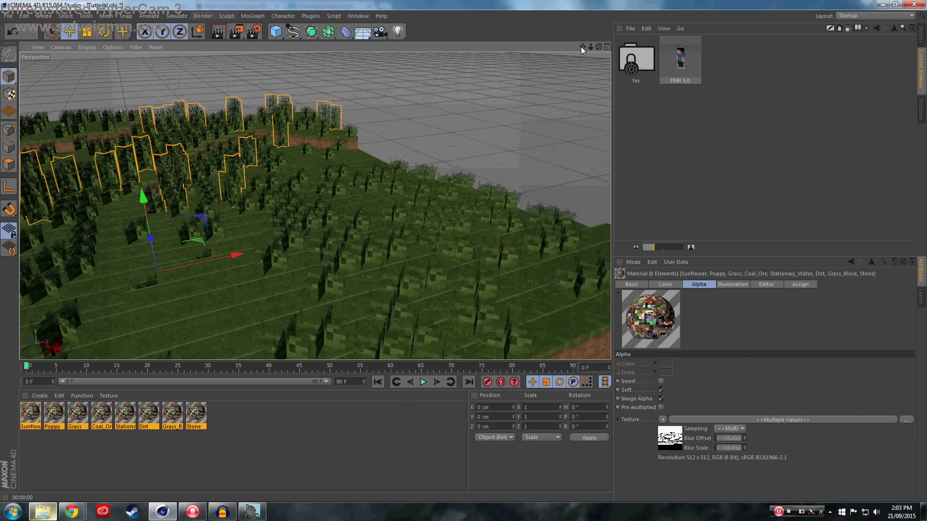
{"action": "left_click_drag", "start_coordinate": [582, 46], "coordinate": [681, 30]}
{"action": "left_click", "coordinate": [222, 31]}
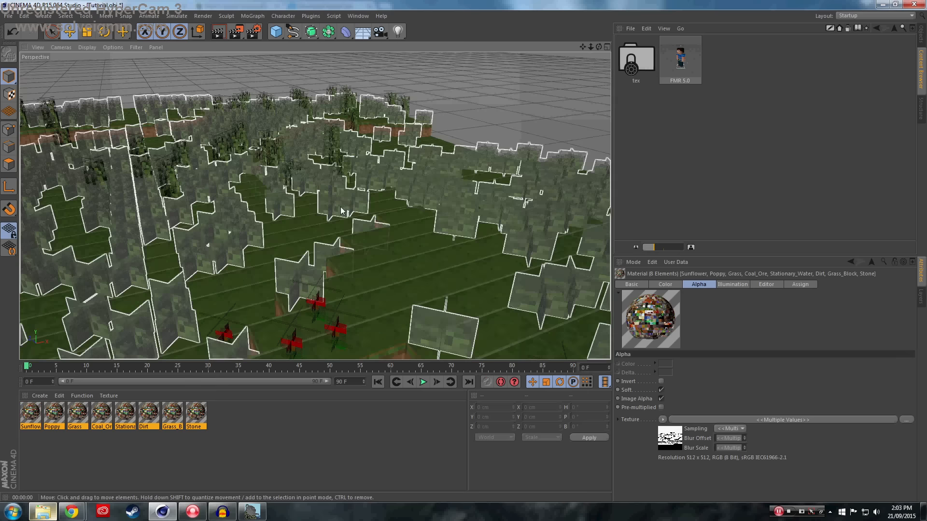
Delete the Grass and Sunflower objects from the terrain and render the view
{"action": "left_click", "coordinate": [341, 207]}
{"action": "left_click", "coordinate": [920, 35]}
{"action": "key", "text": "Delete"}
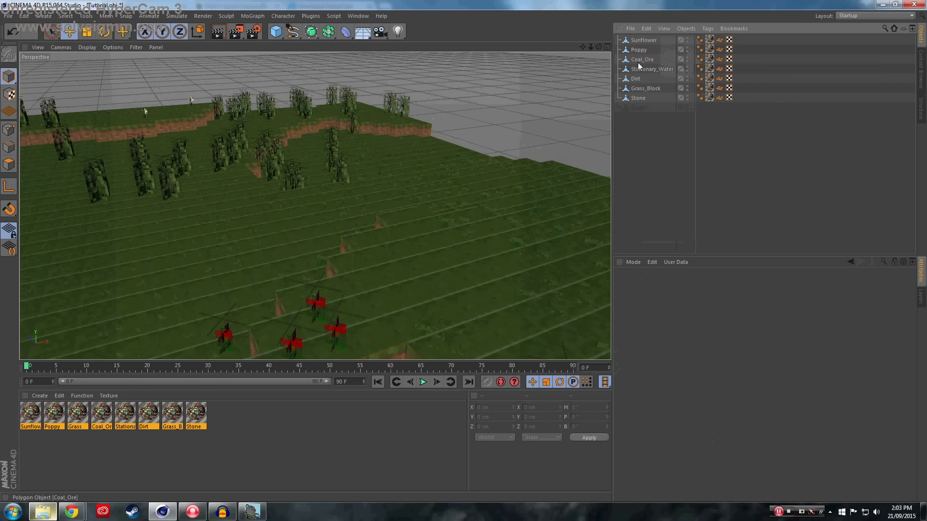
{"action": "left_click", "coordinate": [347, 166]}
{"action": "key", "text": "Delete"}
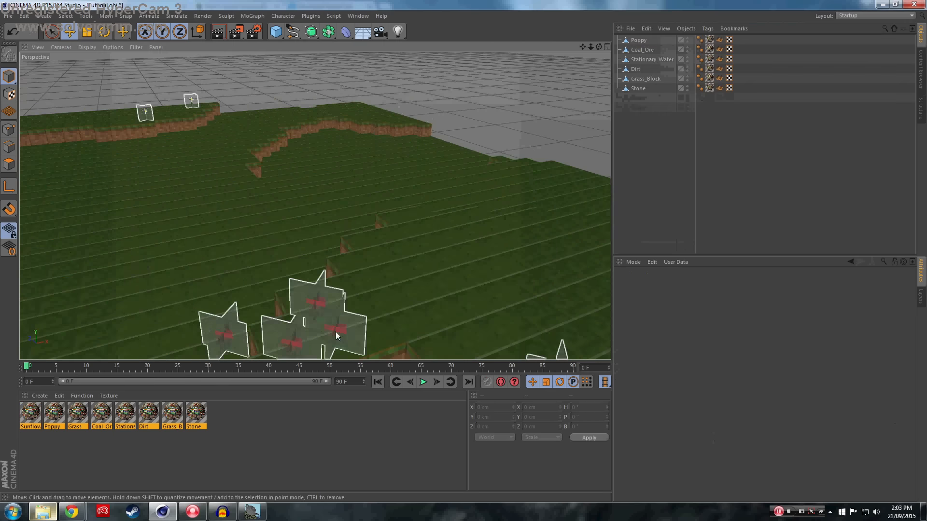
{"action": "left_click", "coordinate": [219, 29]}
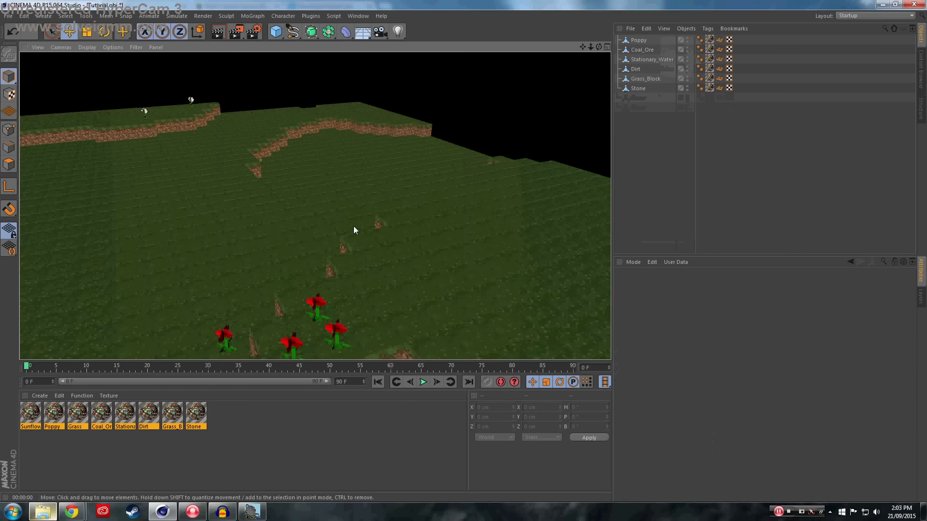
Add the FMR 5.0 character rig to the scene and raise it above the terrain to a Y position of about 569 cm
{"action": "left_click", "coordinate": [337, 214]}
{"action": "left_click_drag", "start_coordinate": [597, 46], "coordinate": [644, 59]}
{"action": "scroll", "coordinate": [272, 161], "scroll_direction": "up", "scroll_amount": 3}
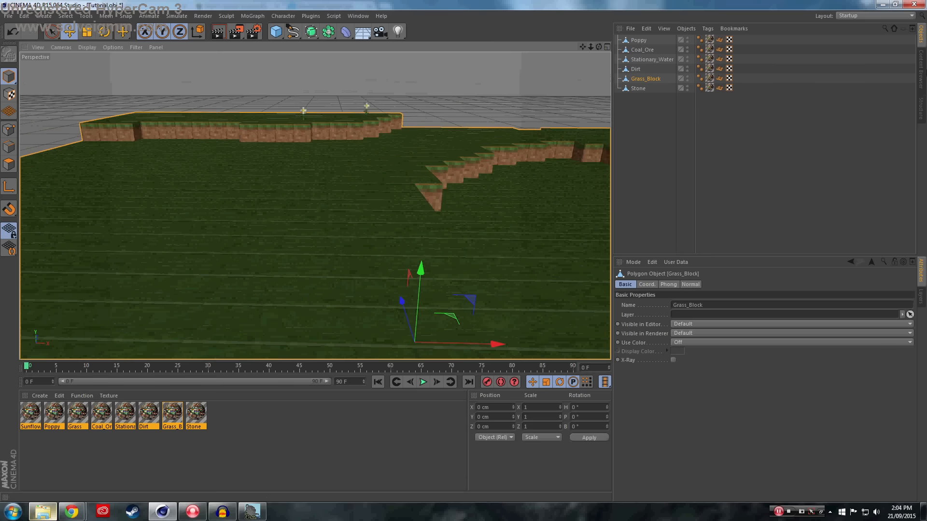
{"action": "left_click", "coordinate": [920, 69]}
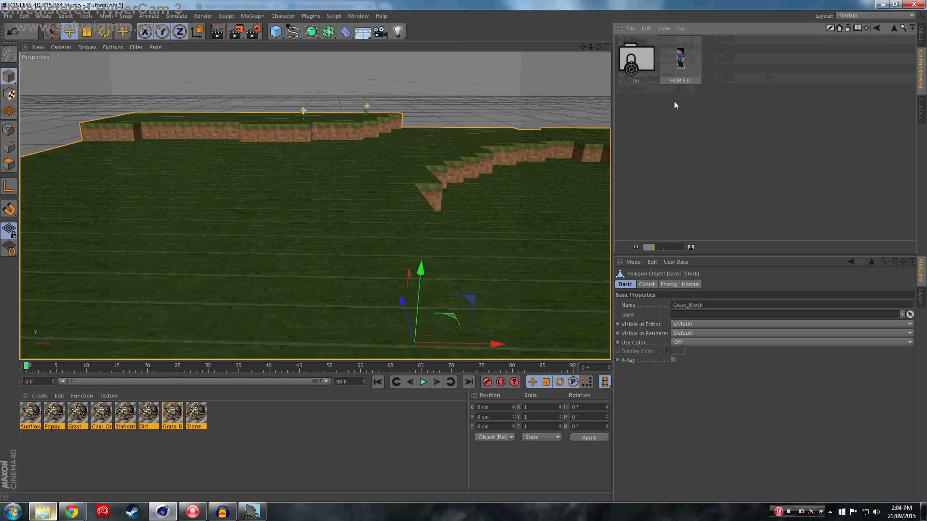
{"action": "left_click_drag", "start_coordinate": [284, 308], "coordinate": [289, 307]}
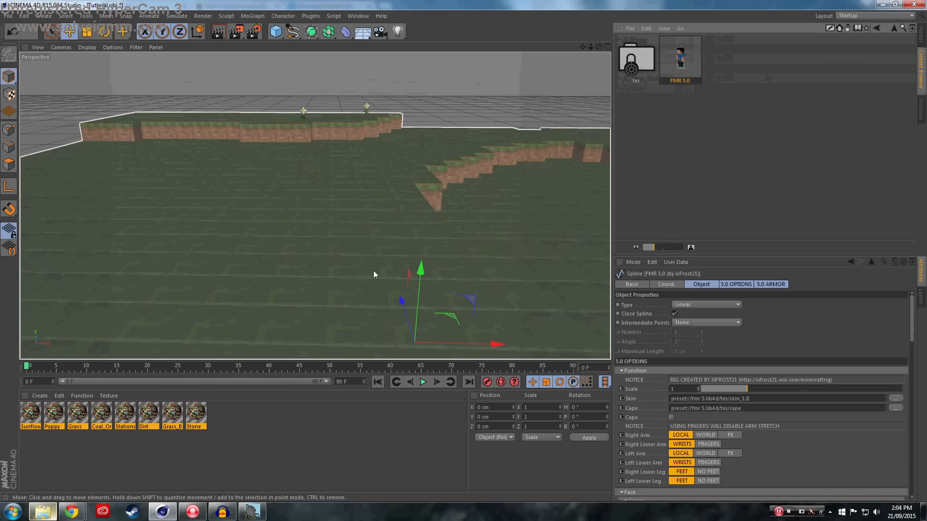
{"action": "left_click_drag", "start_coordinate": [421, 271], "coordinate": [466, 108]}
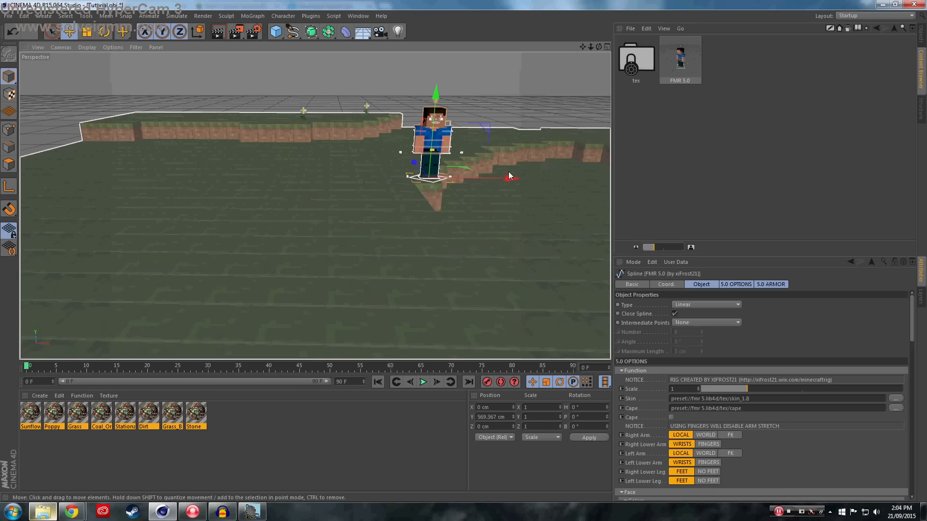
Turn the rig to a 90° heading and place it on the grass at about X -472, Y 500, Z -670 cm
{"action": "left_click_drag", "start_coordinate": [508, 176], "coordinate": [349, 197]}
{"action": "left_click_drag", "start_coordinate": [278, 162], "coordinate": [283, 287]}
{"action": "key", "text": "r"}
{"action": "left_click_drag", "start_coordinate": [234, 310], "coordinate": [321, 238]}
{"action": "key", "text": "e"}
{"action": "left_click_drag", "start_coordinate": [196, 204], "coordinate": [197, 266]}
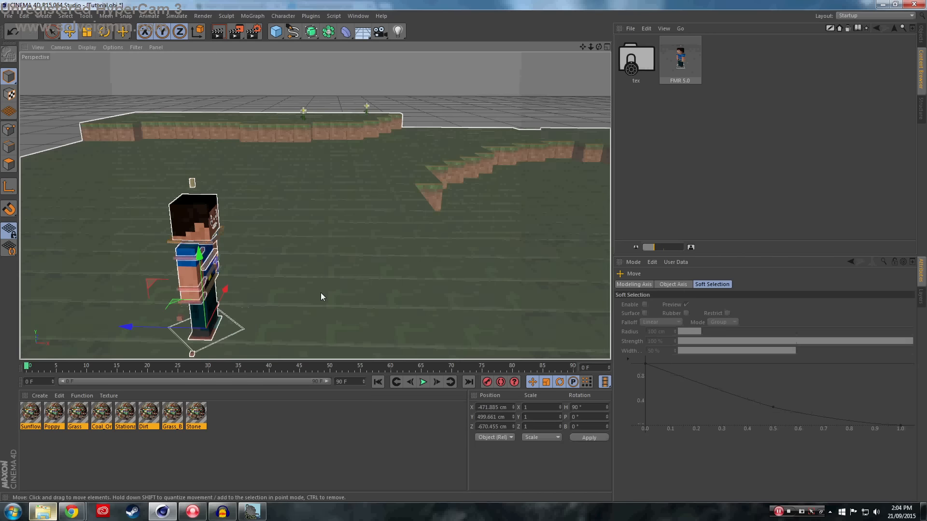
Render the view to check the character standing on the terrain
{"action": "left_click_drag", "start_coordinate": [582, 47], "coordinate": [315, 206]}
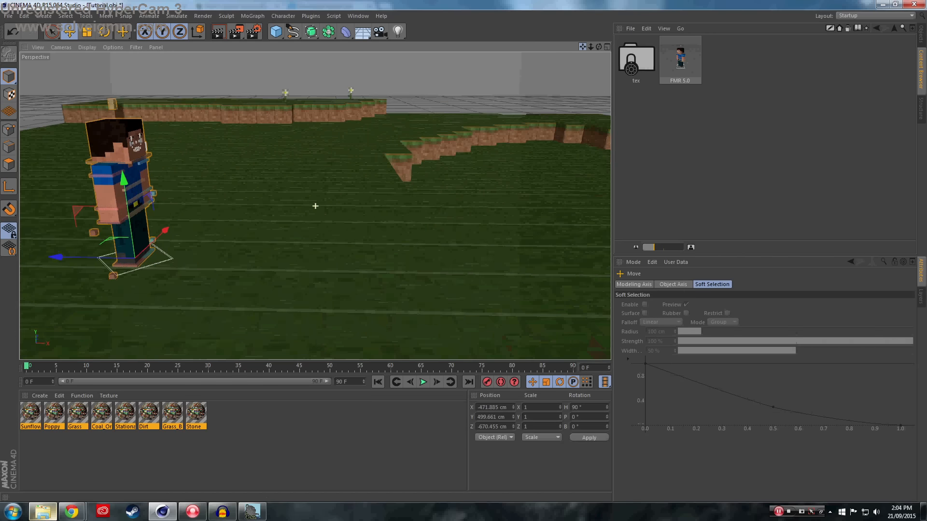
{"action": "left_click", "coordinate": [219, 38]}
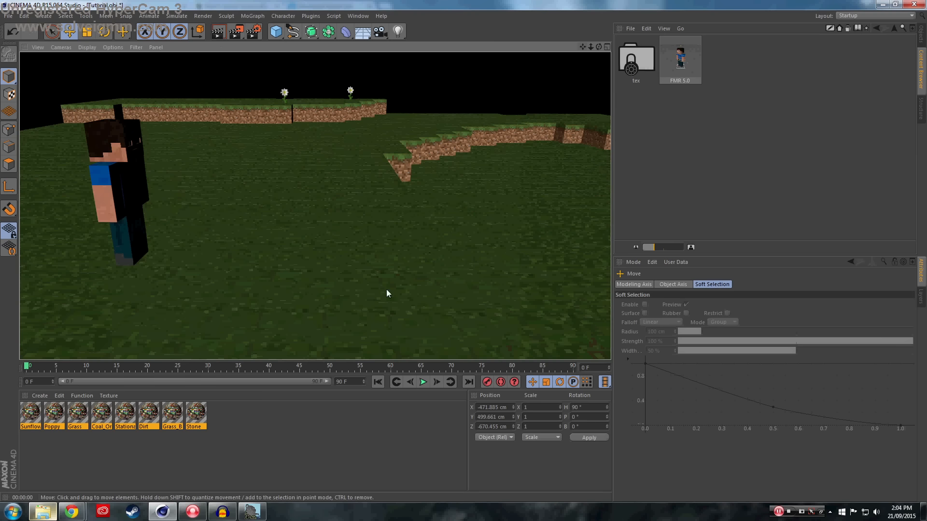
{"action": "left_click", "coordinate": [340, 199]}
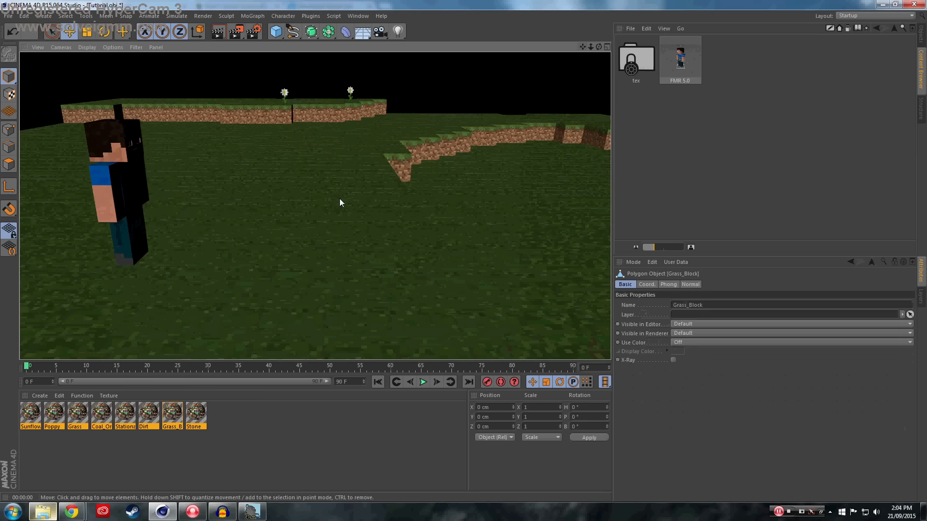
Add a Physical Sky to the scene and render the view
{"action": "left_click", "coordinate": [363, 33]}
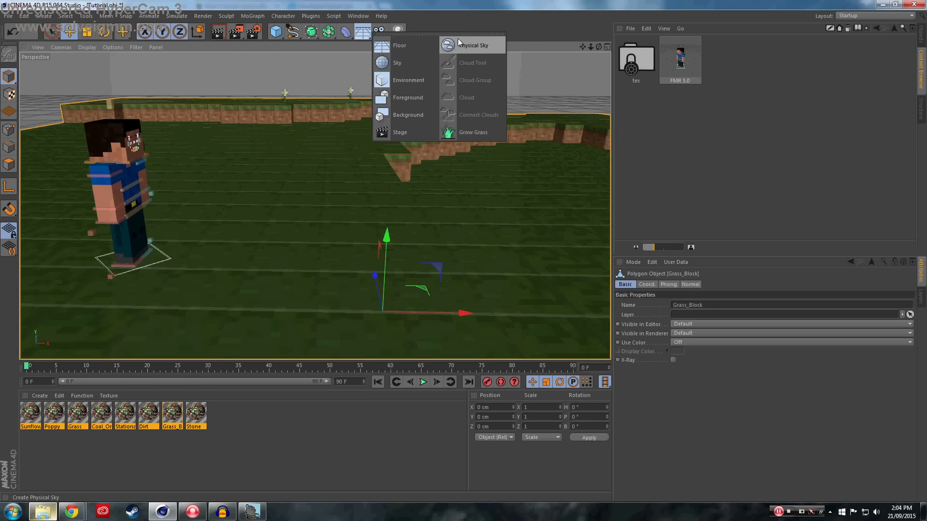
{"action": "left_click", "coordinate": [457, 46]}
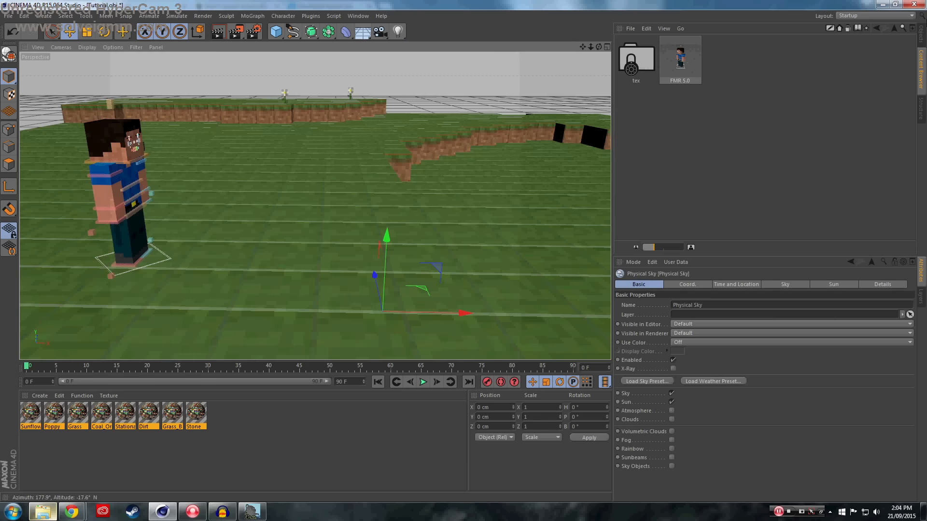
{"action": "left_click", "coordinate": [921, 34]}
{"action": "left_click", "coordinate": [219, 31]}
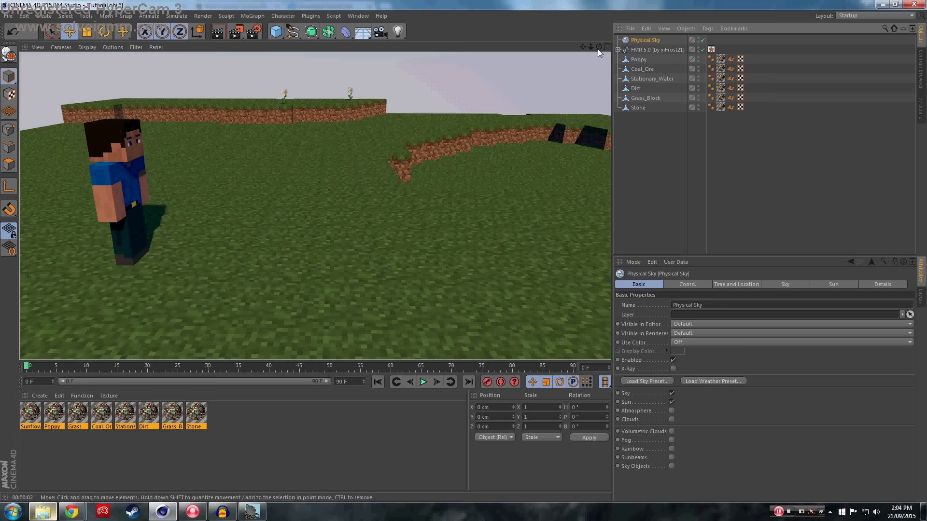
Enable automatic keyframing and move the rig's waist control forward to Z -50 cm at frame 10
{"action": "left_click", "coordinate": [630, 49]}
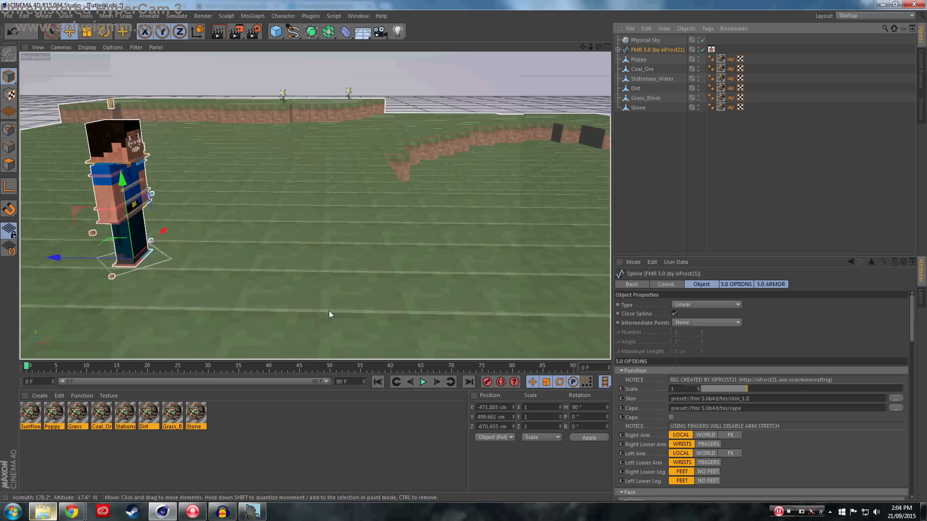
{"action": "left_click", "coordinate": [87, 367]}
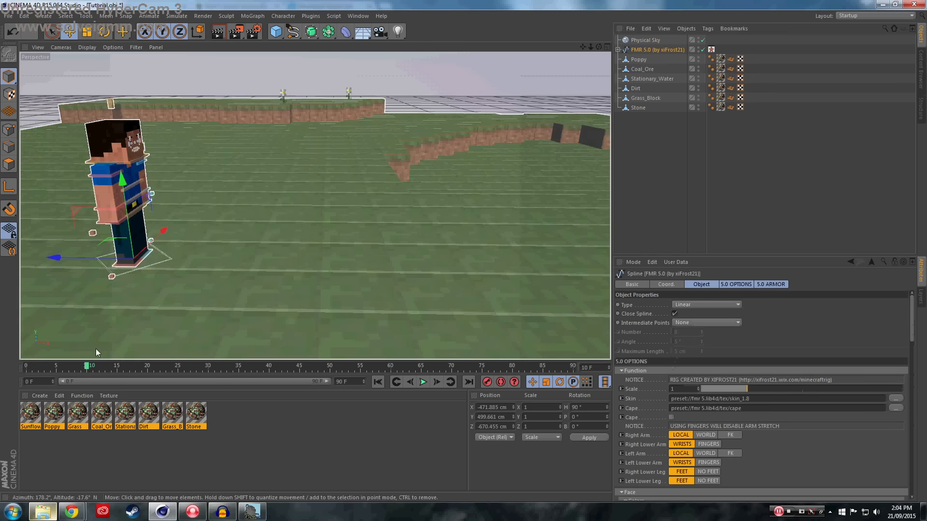
{"action": "key", "text": "e"}
{"action": "left_click", "coordinate": [140, 211]}
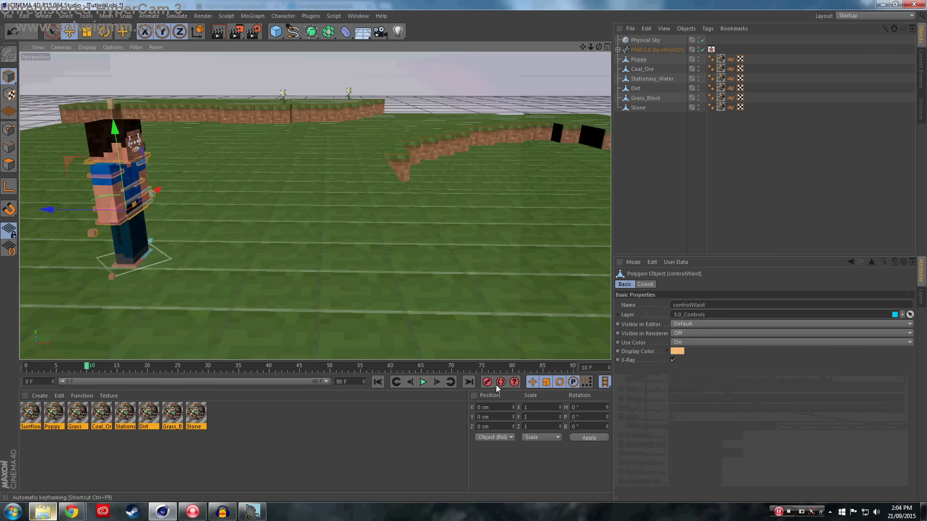
{"action": "left_click", "coordinate": [501, 382]}
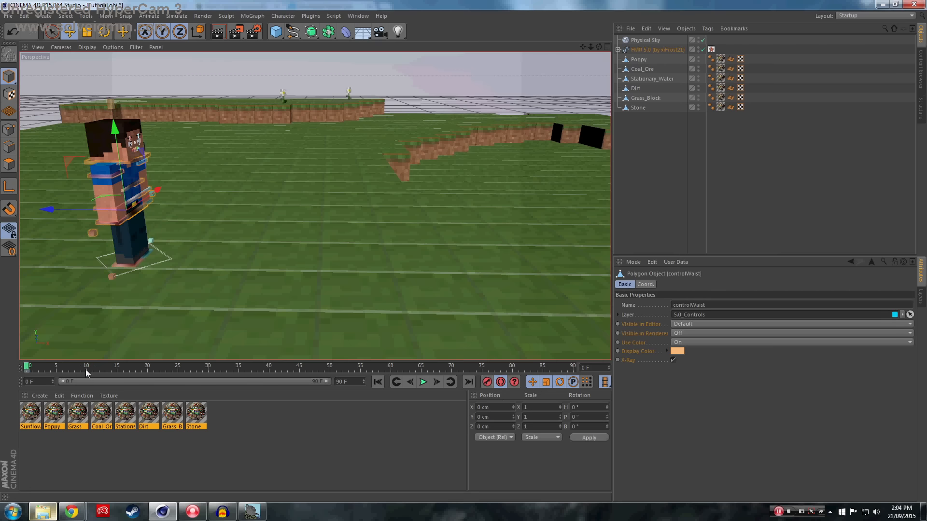
{"action": "left_click", "coordinate": [86, 369]}
{"action": "left_click_drag", "start_coordinate": [44, 210], "coordinate": [79, 221]}
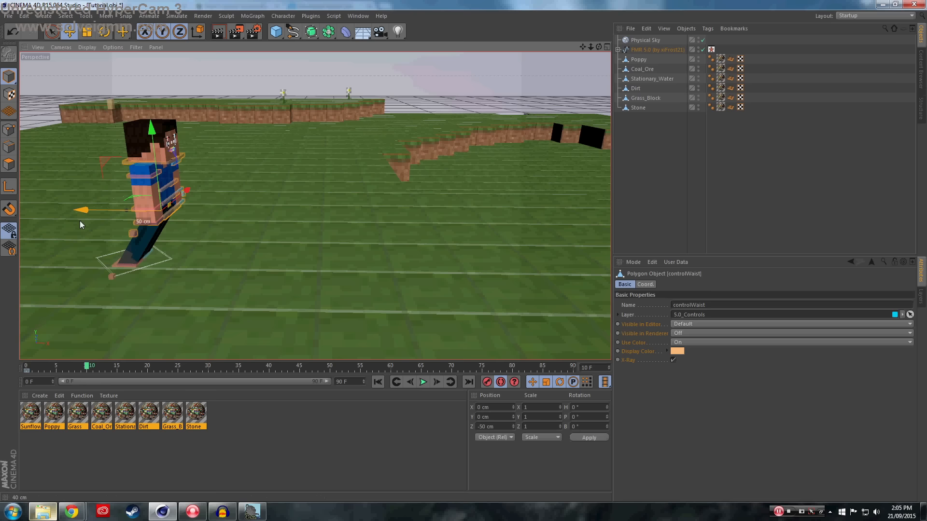
Keyframe the right foot control at frame 0 and move it forward to about Z -82 cm at frame 10
{"action": "left_click", "coordinate": [131, 265]}
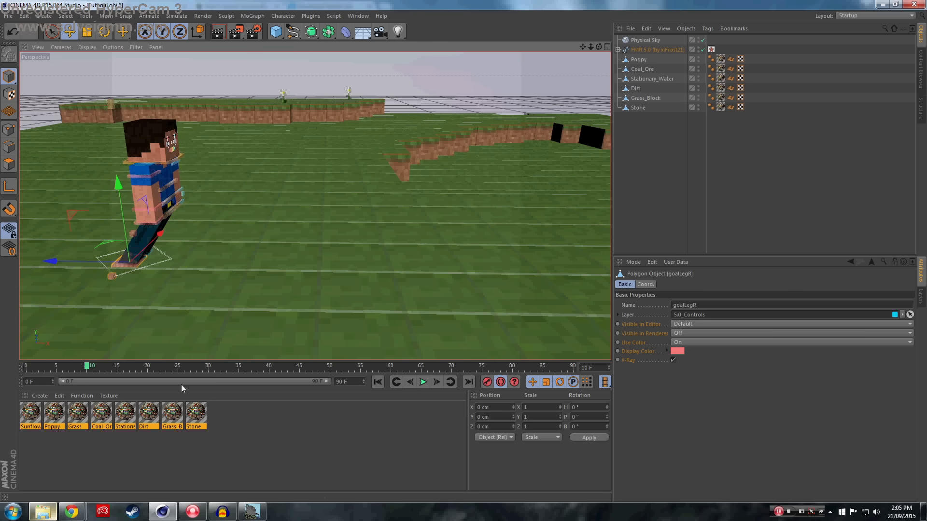
{"action": "left_click", "coordinate": [377, 385]}
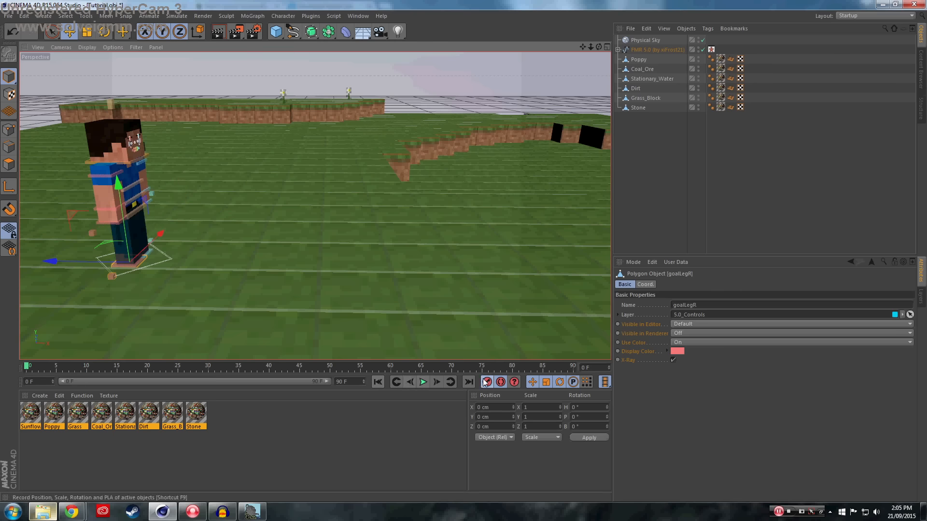
{"action": "left_click", "coordinate": [85, 370]}
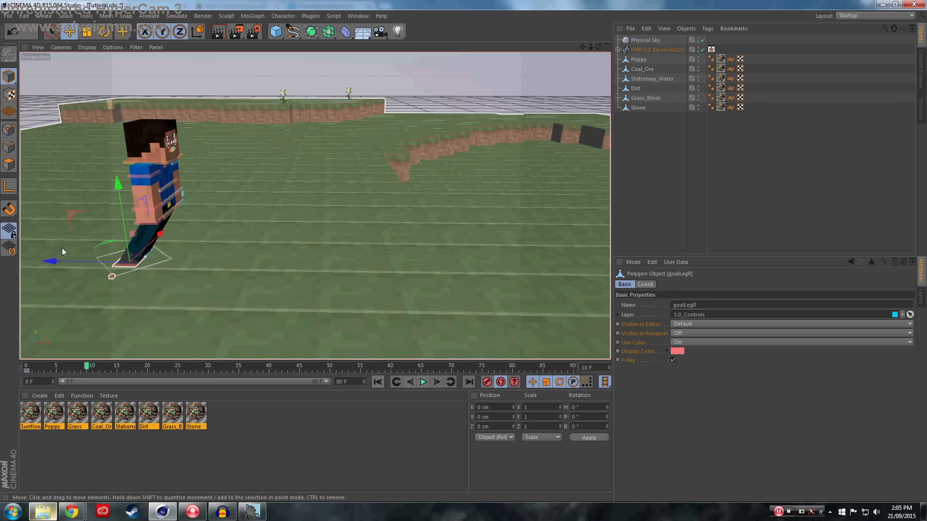
{"action": "left_click_drag", "start_coordinate": [51, 261], "coordinate": [128, 259]}
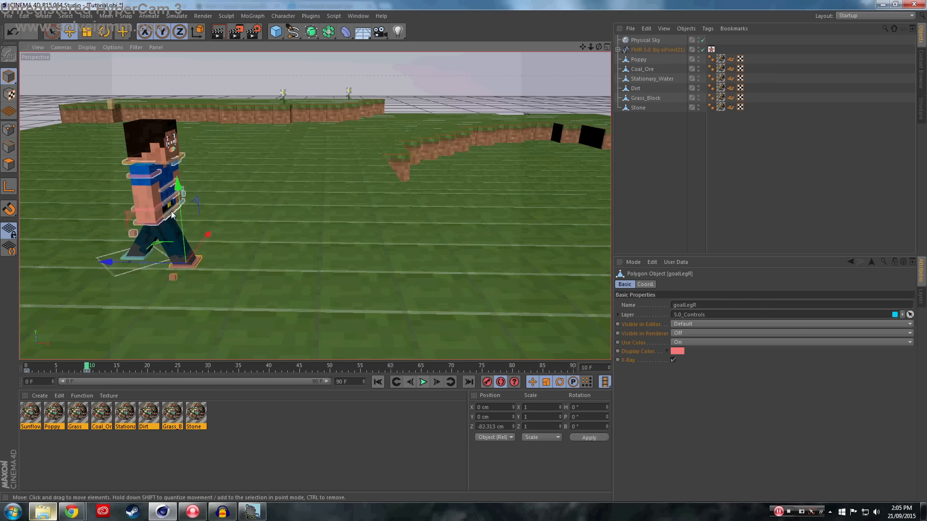
Lower the rig's waist control slightly at frame 10 so the knees bend
{"action": "left_click", "coordinate": [168, 214]}
{"action": "left_click_drag", "start_coordinate": [178, 242], "coordinate": [181, 249]}
{"action": "scroll", "coordinate": [202, 220], "scroll_direction": "up", "scroll_amount": 3}
{"action": "left_click", "coordinate": [111, 255]}
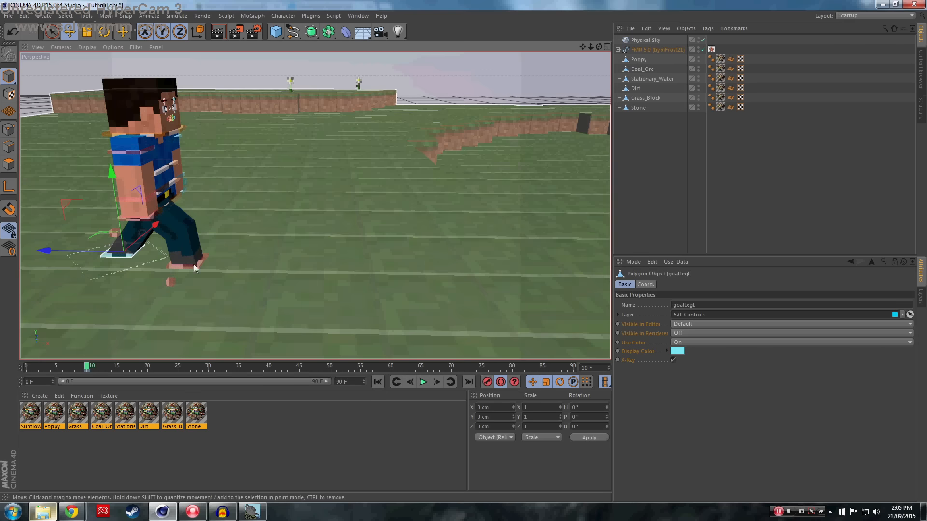
Raise the right foot control about 7 cm at frame 5
{"action": "left_click", "coordinate": [193, 264]}
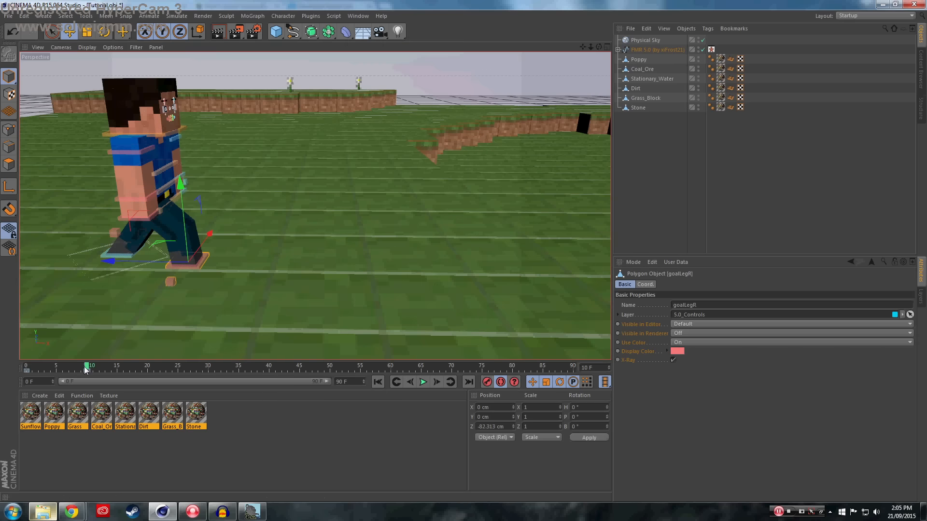
{"action": "left_click_drag", "start_coordinate": [88, 371], "coordinate": [56, 366]}
{"action": "left_click_drag", "start_coordinate": [139, 184], "coordinate": [138, 176]}
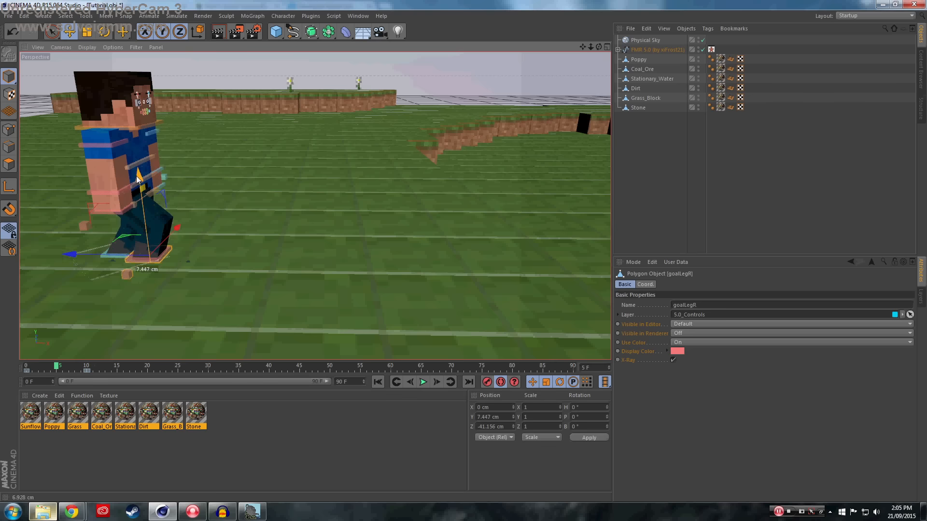
Keyframe the left foot control at frame 10 and move the waist control forward to Z -100 cm at frame 20
{"action": "left_click_drag", "start_coordinate": [52, 368], "coordinate": [89, 376]}
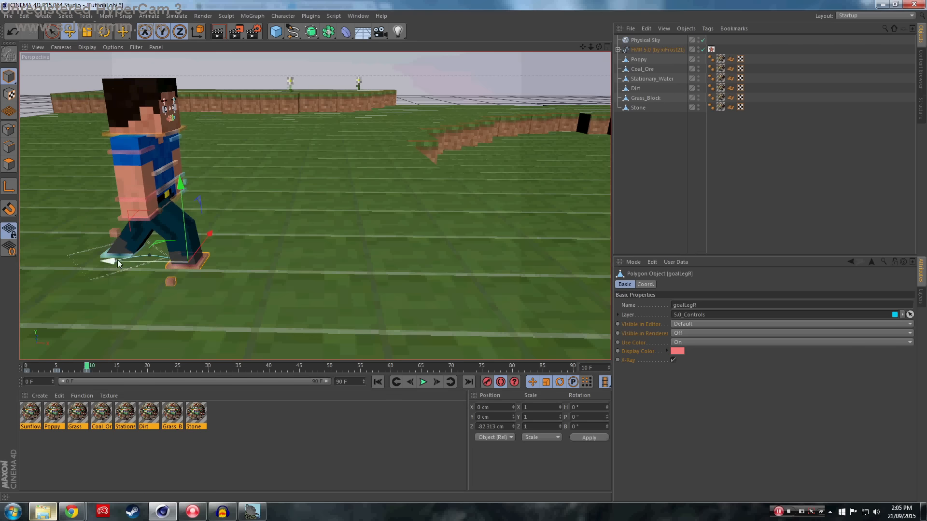
{"action": "left_click", "coordinate": [116, 254]}
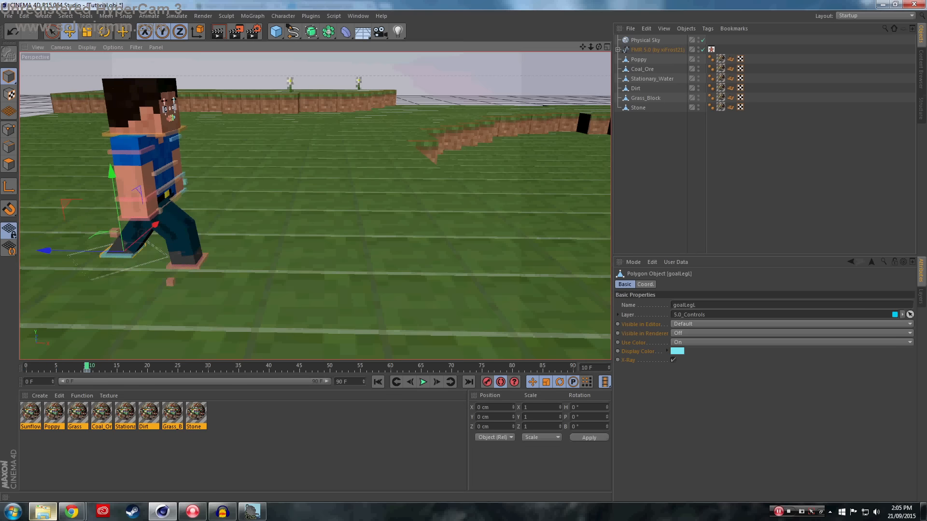
{"action": "left_click", "coordinate": [178, 202]}
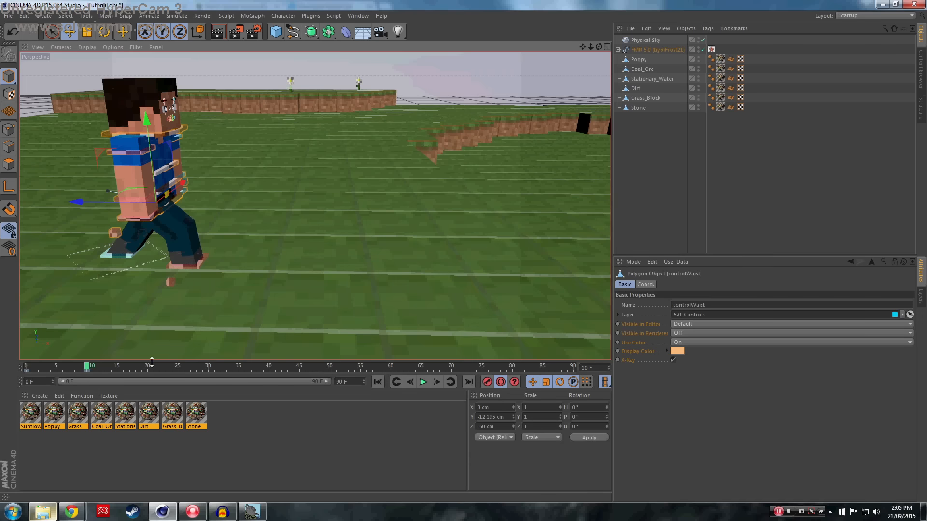
{"action": "left_click", "coordinate": [147, 368]}
{"action": "left_click_drag", "start_coordinate": [75, 201], "coordinate": [124, 213]}
Move the left foot control forward to about Z -132 cm at frame 20 and raise it about 5 cm at frame 15
{"action": "left_click", "coordinate": [124, 254]}
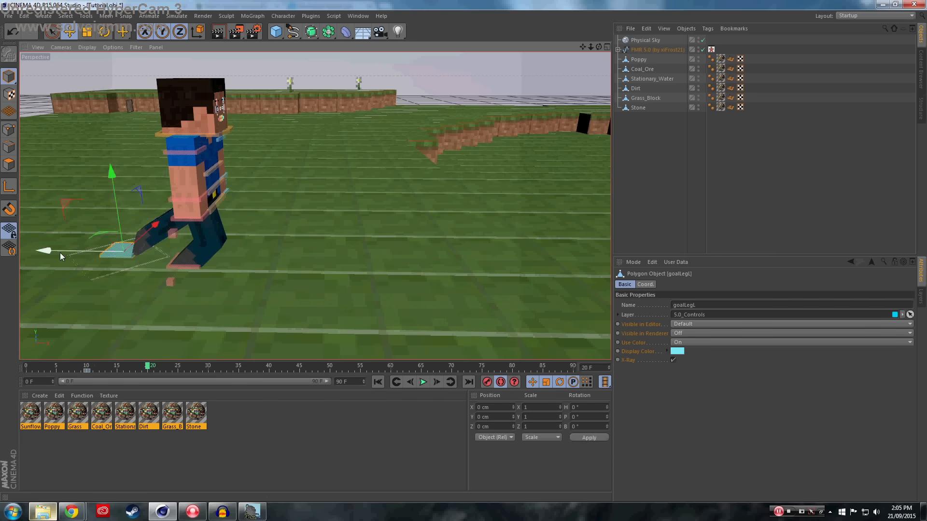
{"action": "left_click_drag", "start_coordinate": [48, 255], "coordinate": [164, 261]}
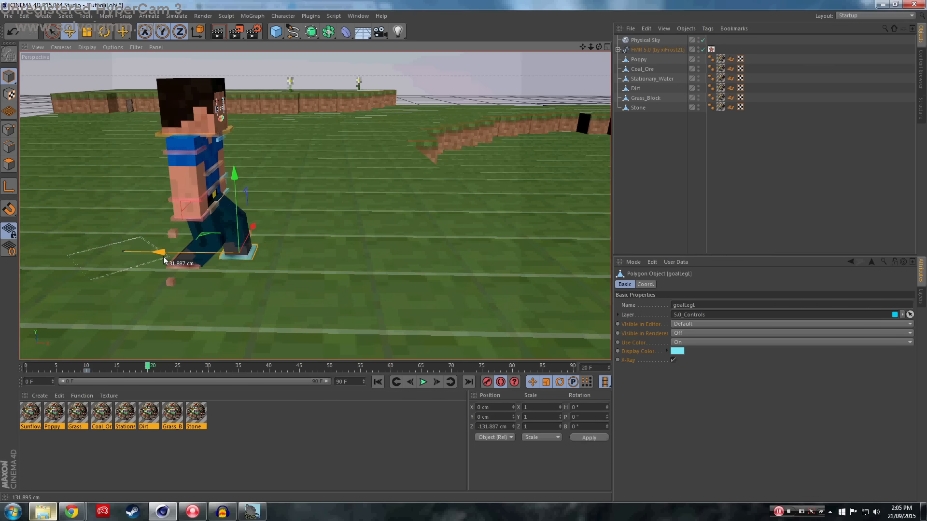
{"action": "left_click", "coordinate": [118, 370]}
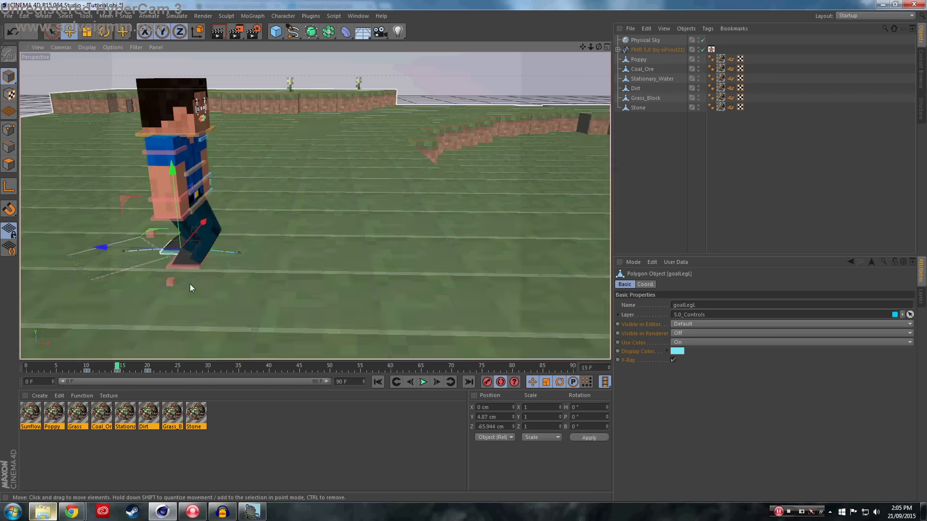
Keyframe the right foot control at frame 20 and move the waist control forward to Z -150 cm at frame 30
{"action": "left_click", "coordinate": [192, 266]}
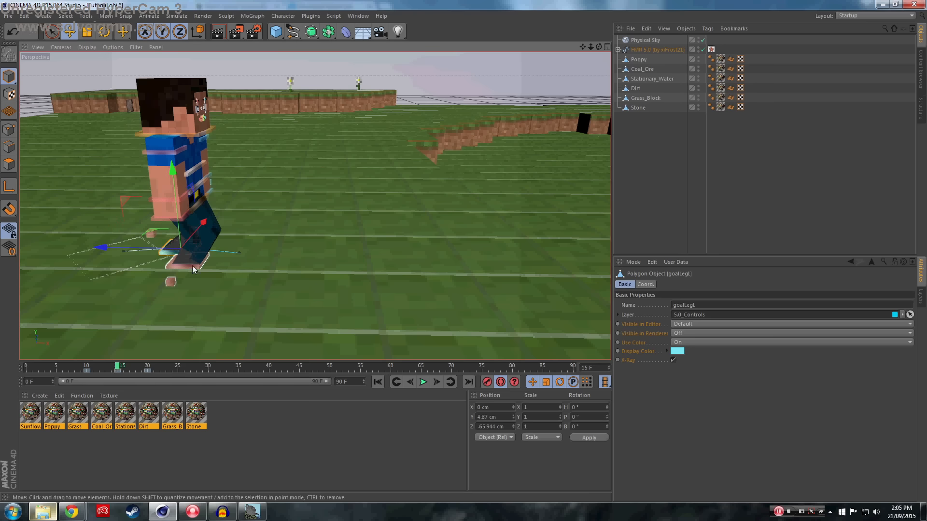
{"action": "left_click", "coordinate": [149, 370]}
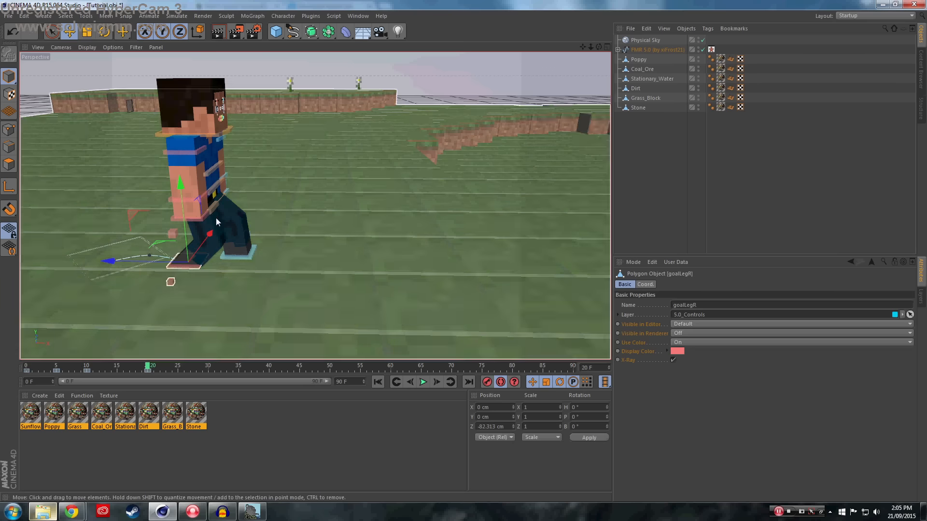
{"action": "left_click", "coordinate": [211, 232]}
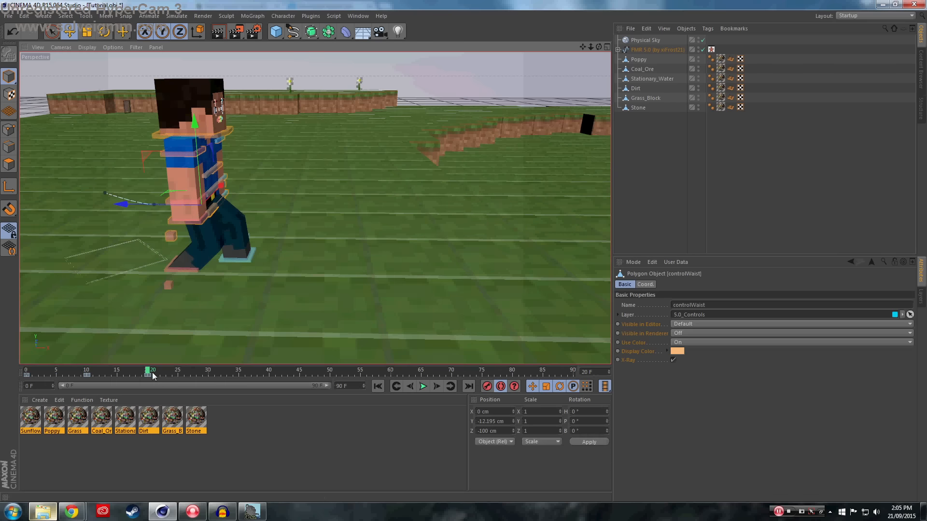
{"action": "left_click_drag", "start_coordinate": [153, 370], "coordinate": [209, 372]}
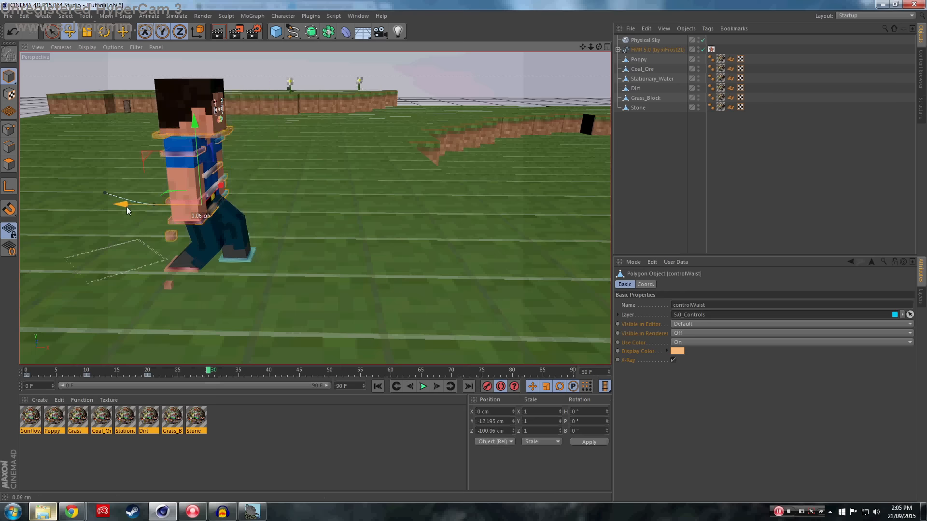
{"action": "left_click_drag", "start_coordinate": [121, 202], "coordinate": [166, 217]}
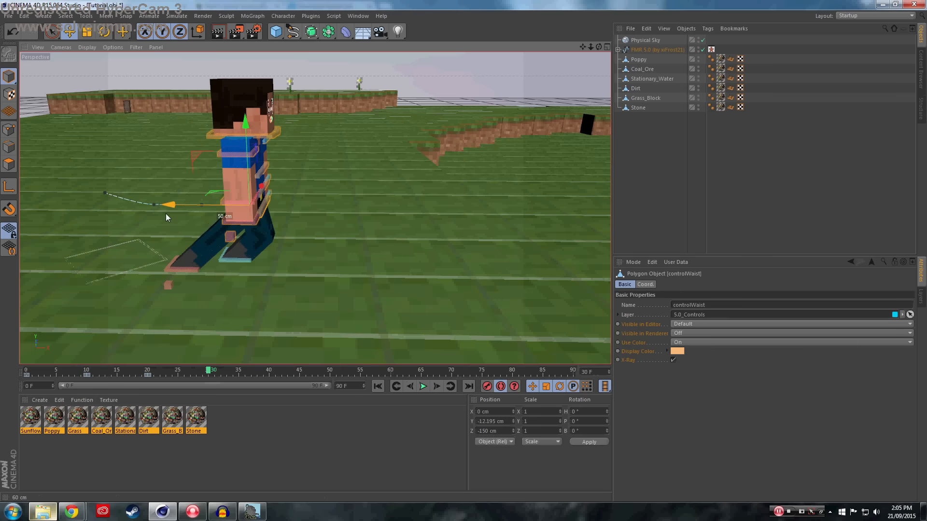
Move the right foot control forward to about Z -182 cm at frame 30 and raise it 10 cm at frame 25
{"action": "left_click", "coordinate": [191, 266]}
{"action": "left_click_drag", "start_coordinate": [121, 264], "coordinate": [210, 284]}
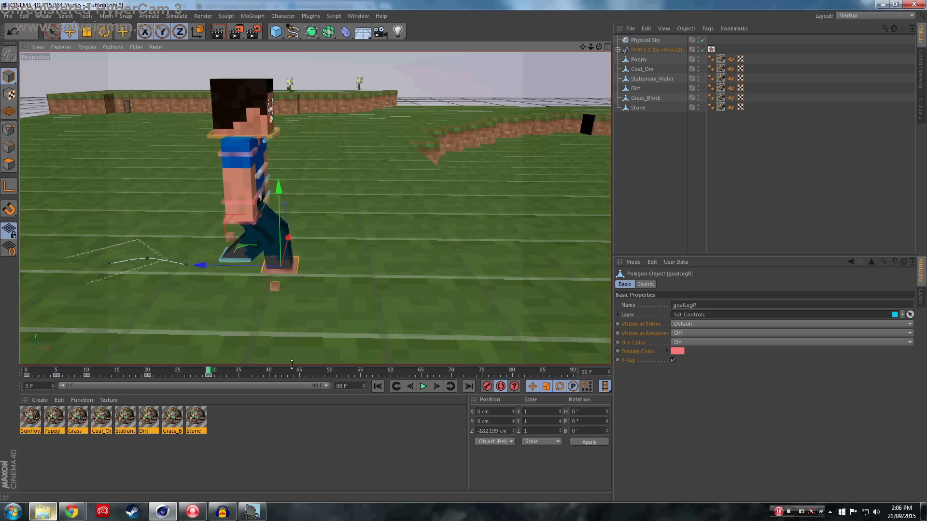
{"action": "left_click_drag", "start_coordinate": [210, 371], "coordinate": [178, 372]}
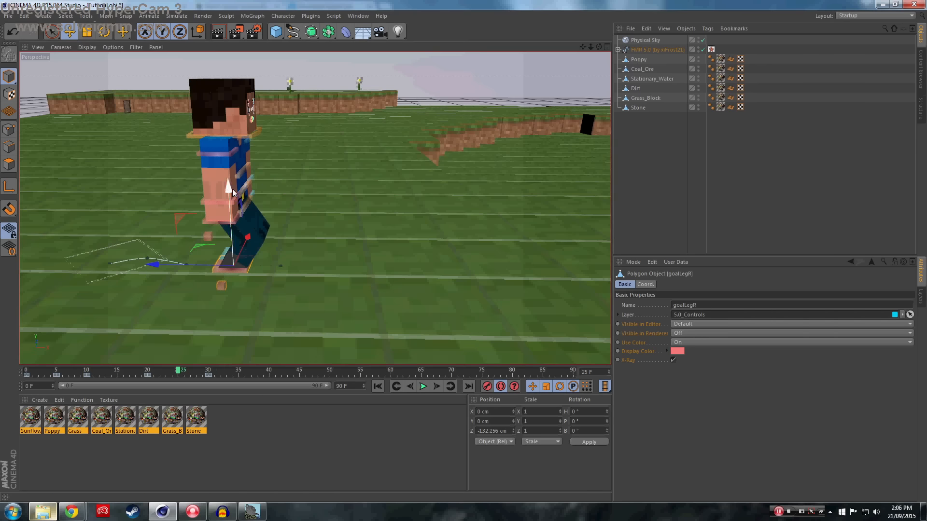
{"action": "left_click_drag", "start_coordinate": [228, 190], "coordinate": [228, 180]}
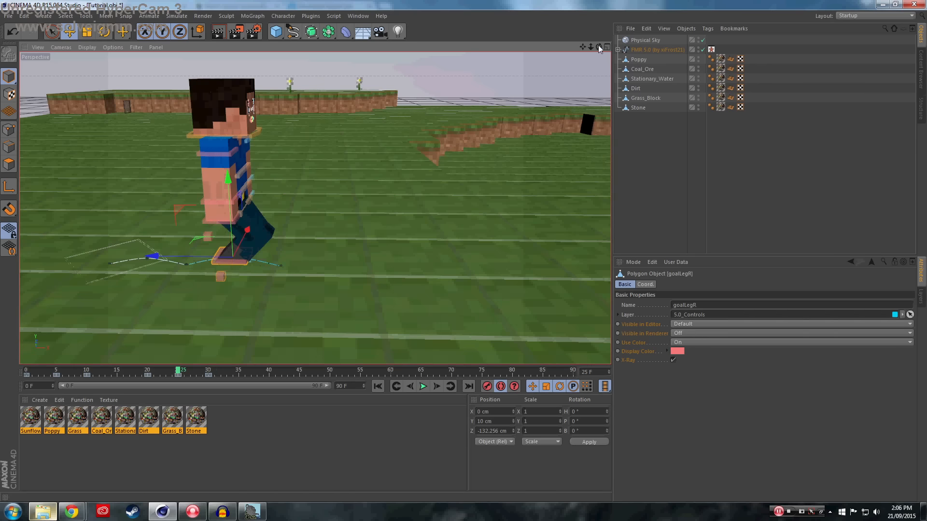
Keyframe the left foot control at frame 29 and play the walk from the start
{"action": "left_click_drag", "start_coordinate": [599, 47], "coordinate": [662, 62]}
{"action": "left_click", "coordinate": [320, 276]}
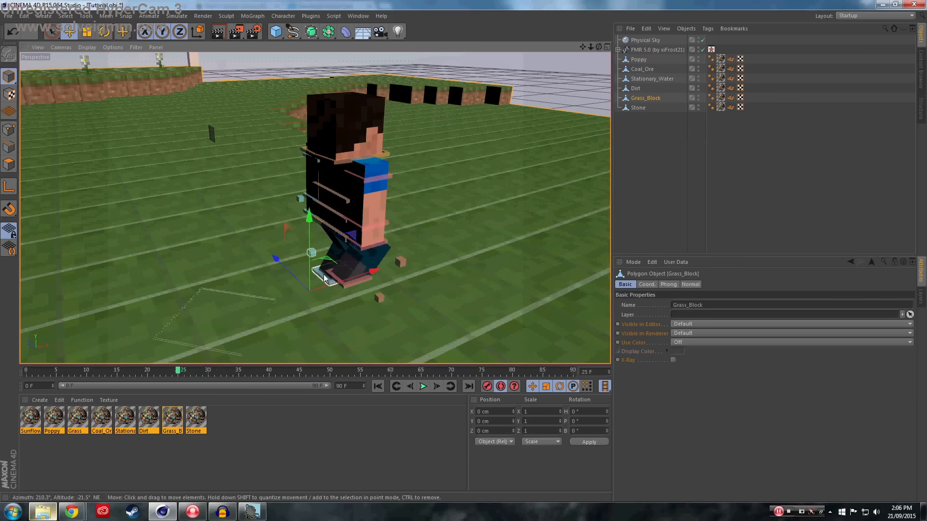
{"action": "left_click", "coordinate": [324, 278]}
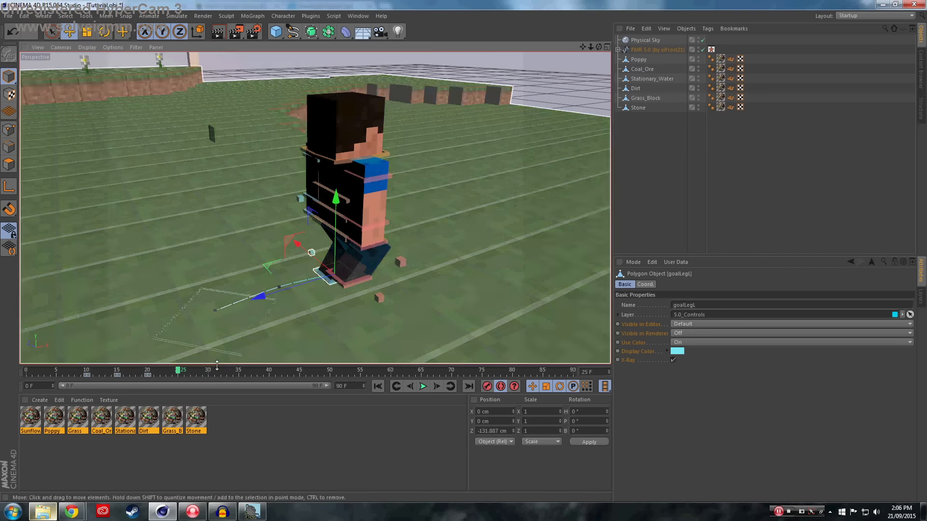
{"action": "left_click", "coordinate": [208, 374]}
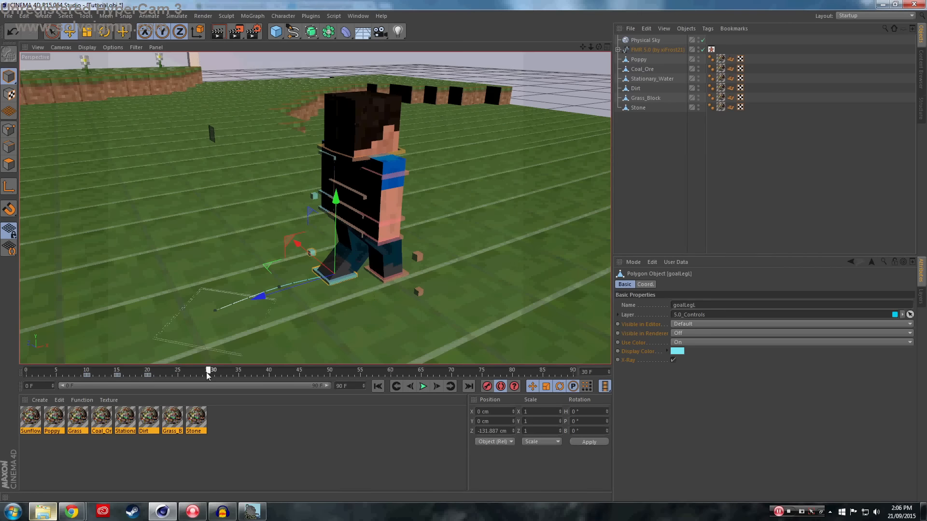
{"action": "left_click_drag", "start_coordinate": [206, 373], "coordinate": [202, 373]}
{"action": "left_click", "coordinate": [486, 387]}
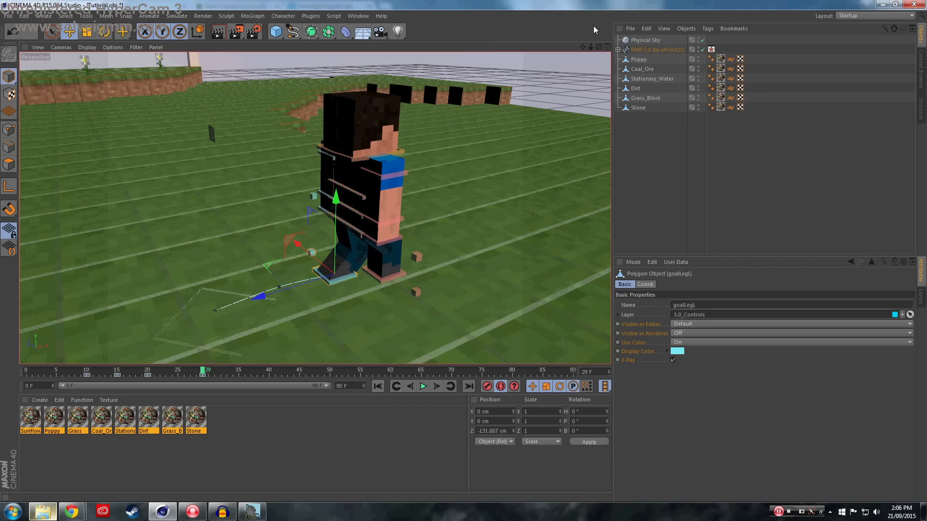
{"action": "left_click_drag", "start_coordinate": [597, 50], "coordinate": [340, 401]}
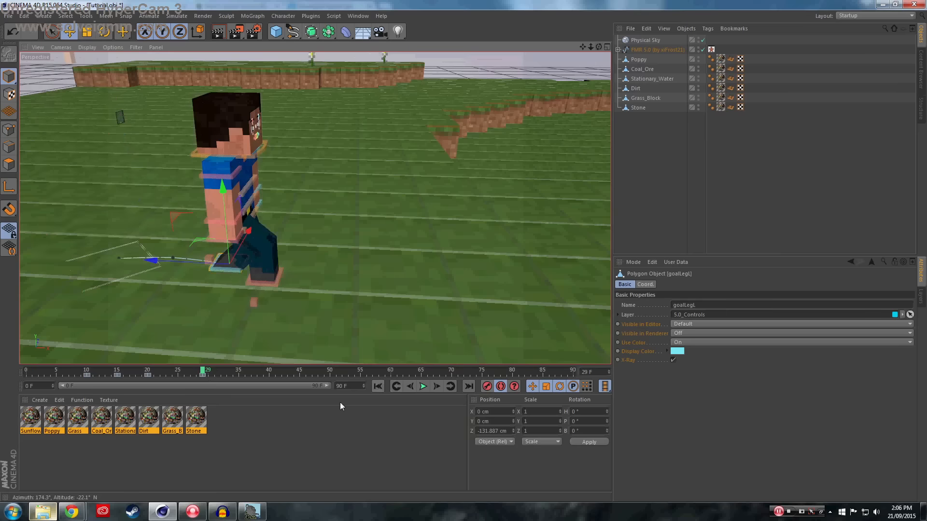
{"action": "left_click", "coordinate": [379, 387]}
{"action": "left_click", "coordinate": [425, 386]}
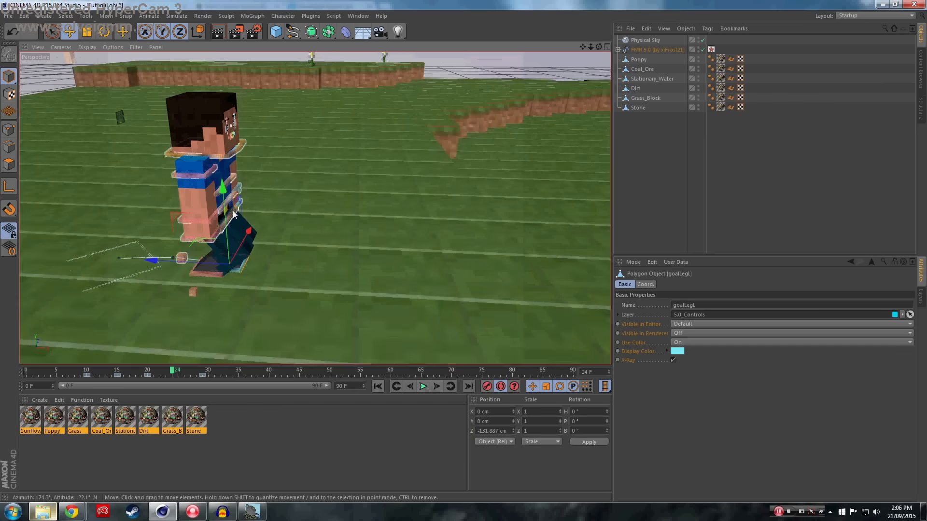
Raise the waist control to about Y -2.6 cm at frame 5, -5.1 cm at frame 15 and -1.1 cm at frame 25
{"action": "left_click", "coordinate": [230, 210]}
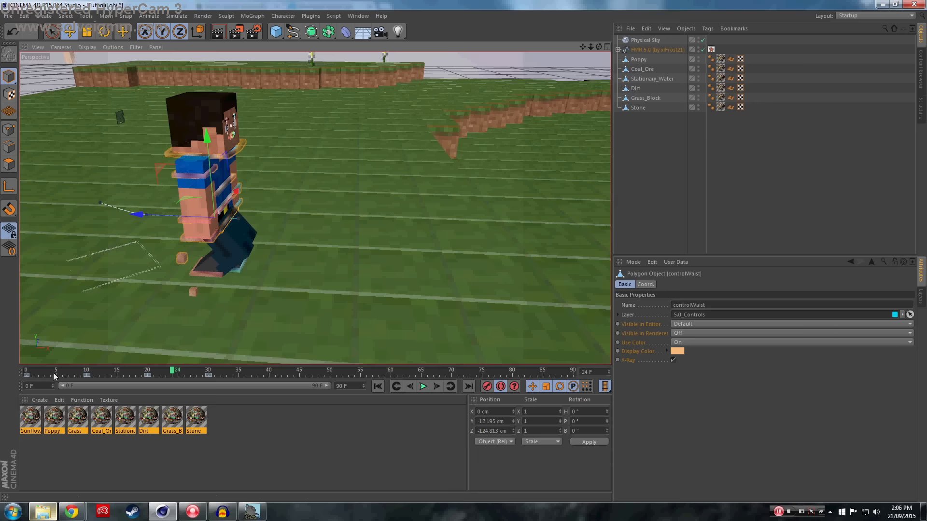
{"action": "mouse_move", "coordinate": [53, 372]}
{"action": "left_mouse_down"}
{"action": "mouse_move", "coordinate": [69, 372]}
{"action": "mouse_move", "coordinate": [57, 372]}
{"action": "left_mouse_up"}
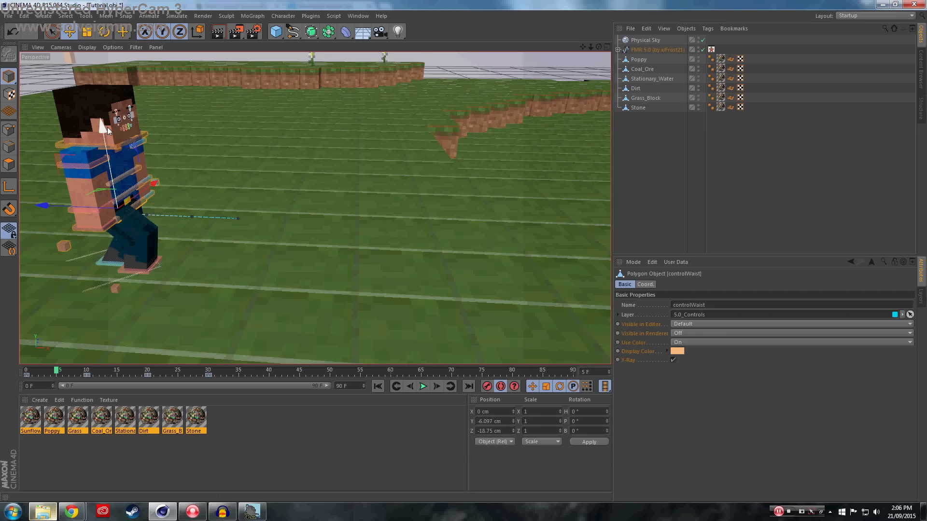
{"action": "left_click_drag", "start_coordinate": [106, 130], "coordinate": [104, 123]}
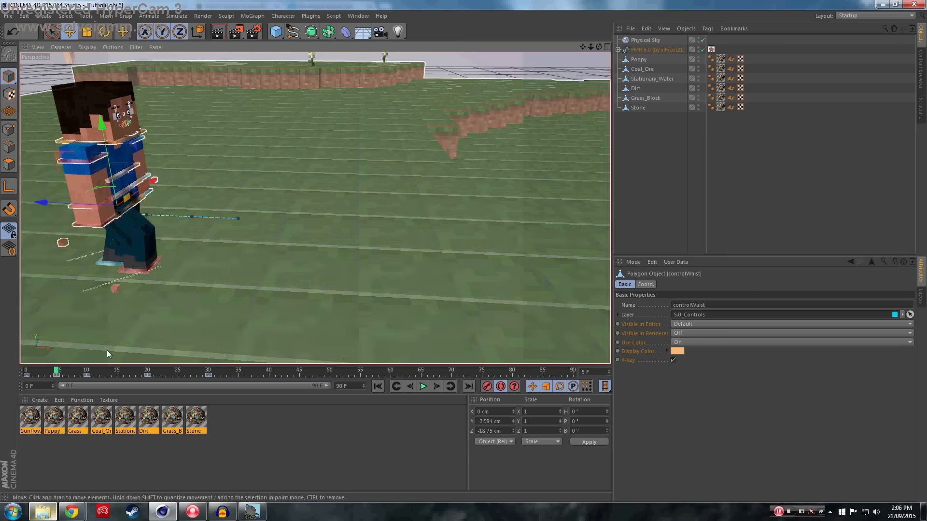
{"action": "left_click", "coordinate": [117, 371]}
{"action": "left_click_drag", "start_coordinate": [149, 153], "coordinate": [160, 128]}
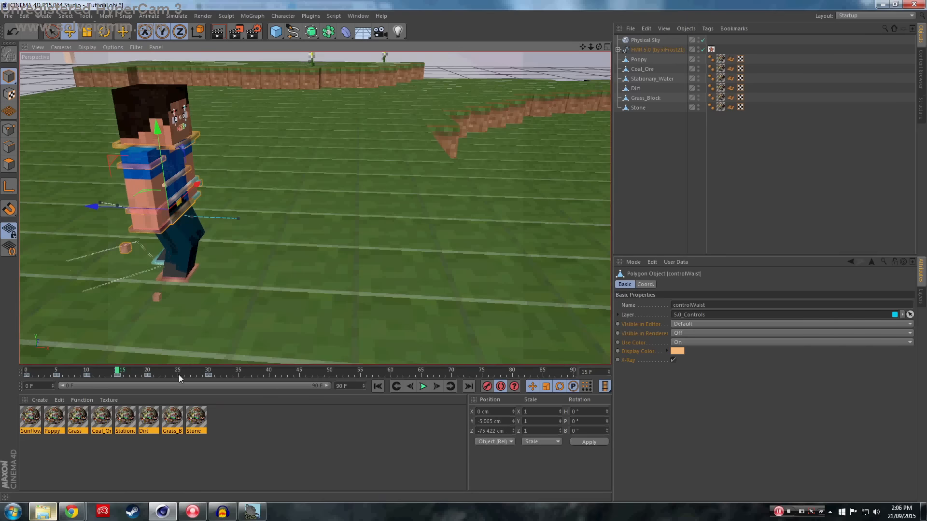
{"action": "left_click", "coordinate": [178, 372]}
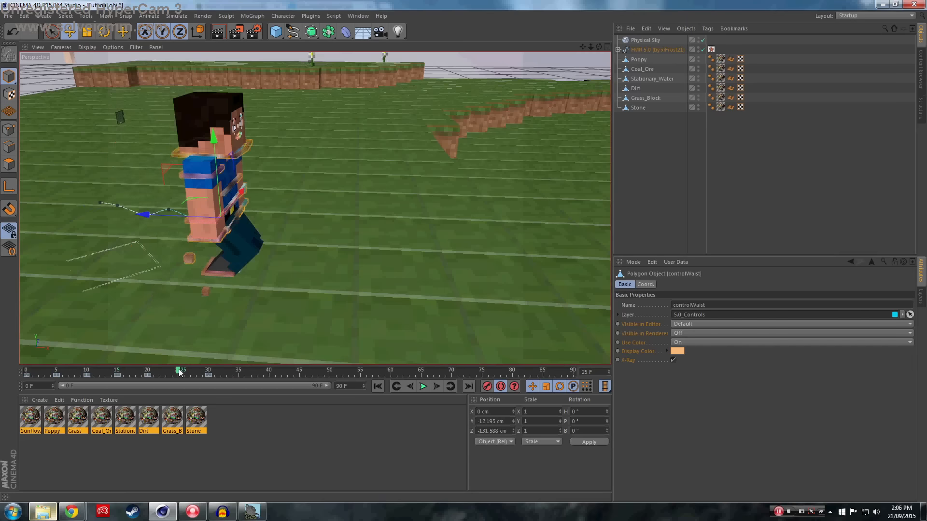
{"action": "left_click_drag", "start_coordinate": [213, 141], "coordinate": [212, 129]}
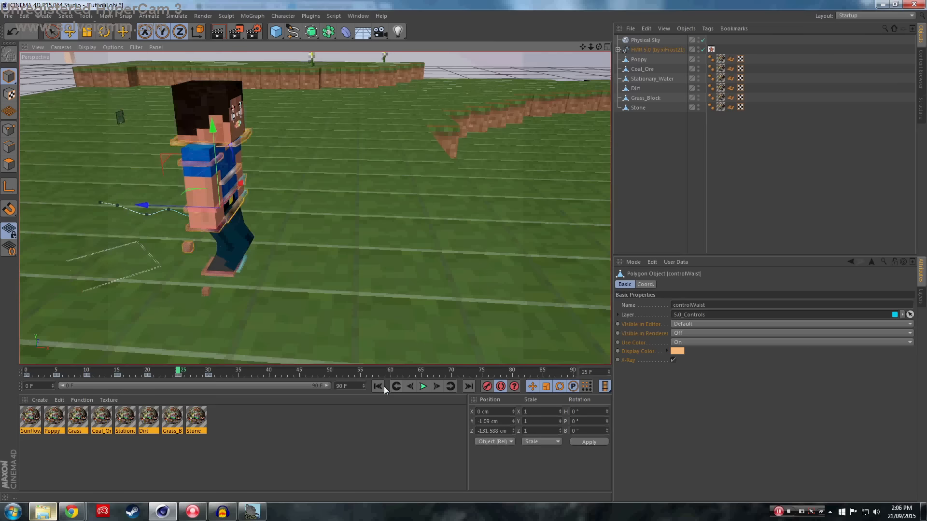
{"action": "left_click", "coordinate": [422, 386]}
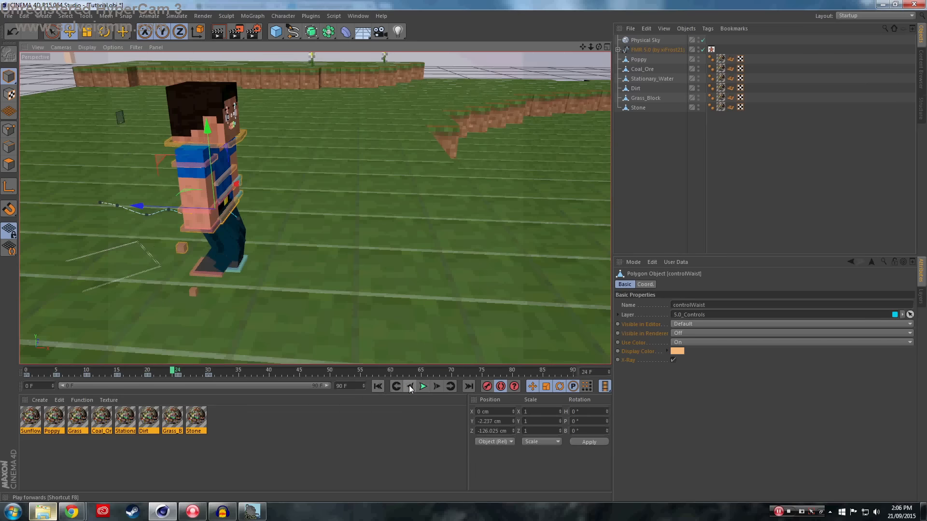
{"action": "left_click", "coordinate": [422, 386]}
Lean the rig's upper body forward by rotating the waist control's pitch to about 8.9° at frame 0
{"action": "left_click", "coordinate": [26, 374]}
{"action": "key", "text": "r"}
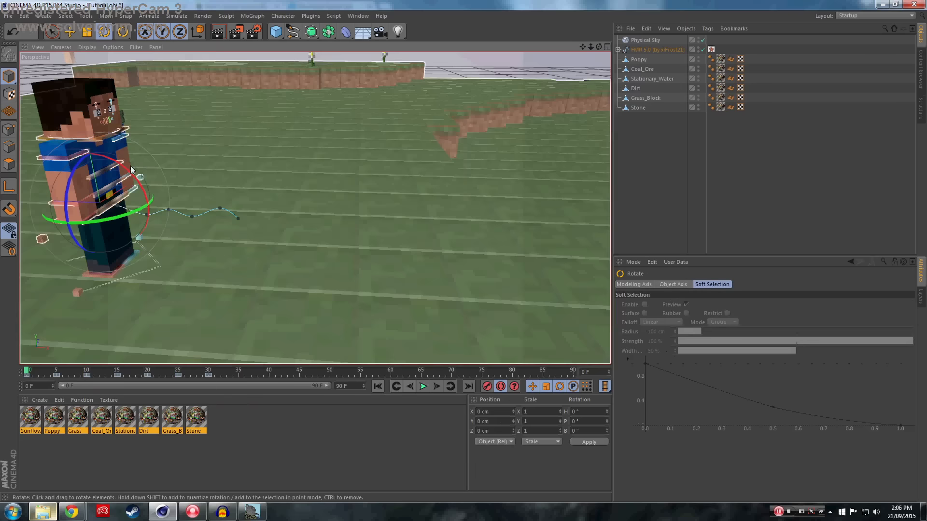
{"action": "left_click_drag", "start_coordinate": [140, 194], "coordinate": [137, 183]}
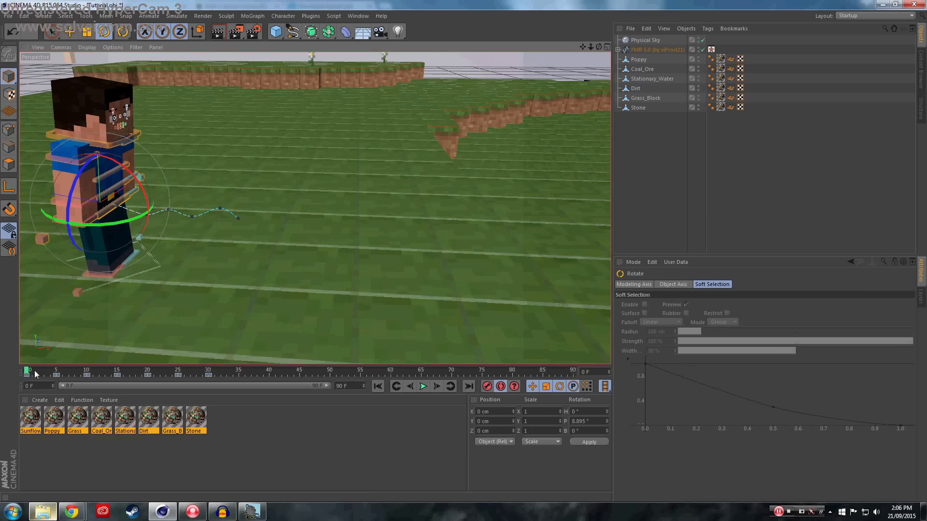
{"action": "left_click", "coordinate": [44, 374]}
{"action": "left_click_drag", "start_coordinate": [54, 377], "coordinate": [154, 384]}
Adjust the head's pitch with the neck control at frame 21 and play the animation from the start
{"action": "left_click", "coordinate": [233, 154]}
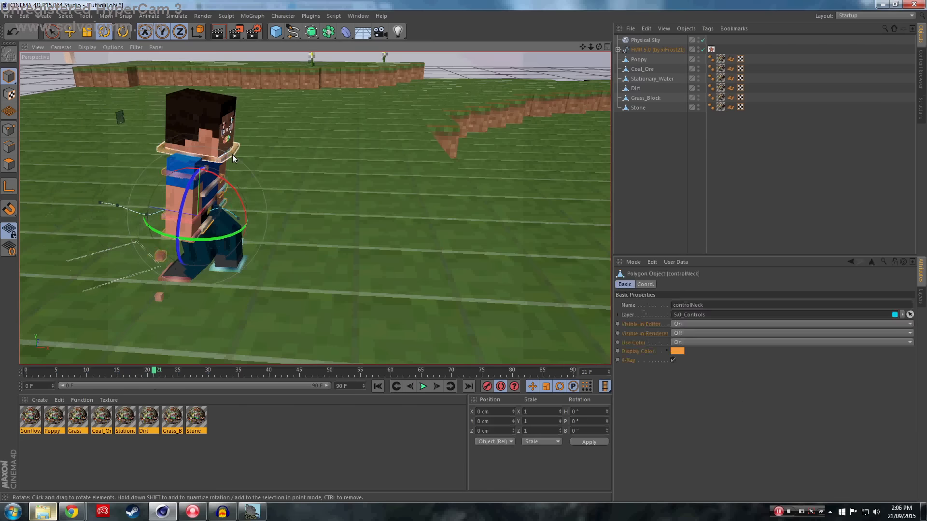
{"action": "left_click_drag", "start_coordinate": [240, 160], "coordinate": [253, 118]}
{"action": "left_click", "coordinate": [378, 386]}
{"action": "left_click", "coordinate": [424, 387]}
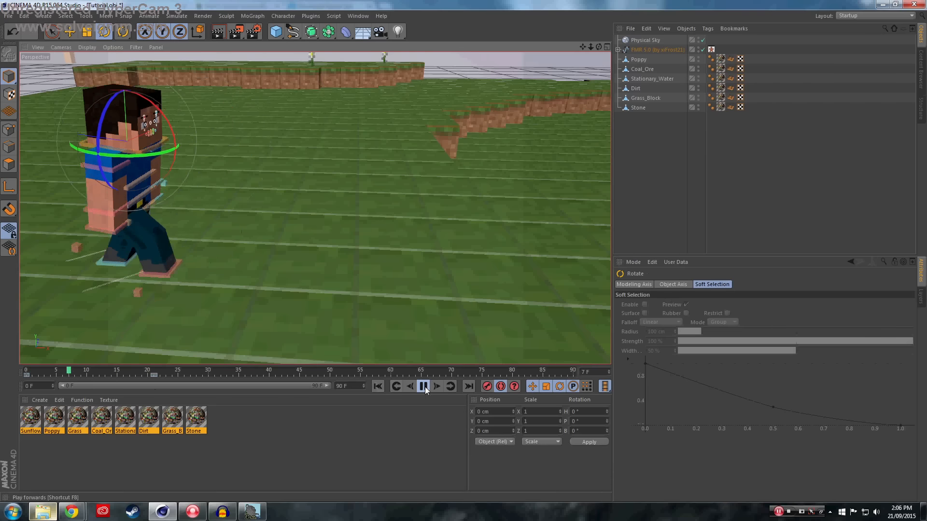
{"action": "left_click", "coordinate": [424, 386]}
Keyframe the positions of the right and left arm goal controls at frame 0
{"action": "left_click", "coordinate": [218, 237]}
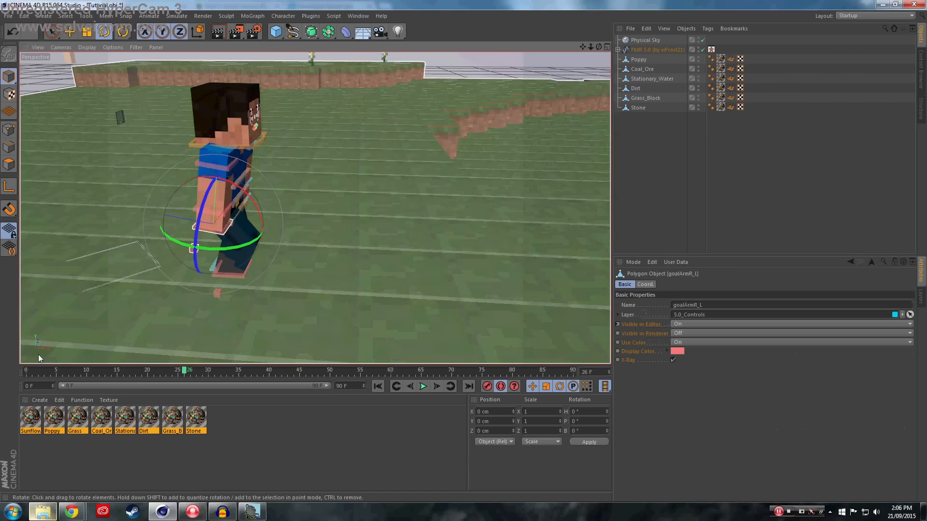
{"action": "left_click", "coordinate": [33, 371]}
{"action": "left_click_drag", "start_coordinate": [32, 370], "coordinate": [27, 371]}
{"action": "key", "text": "e"}
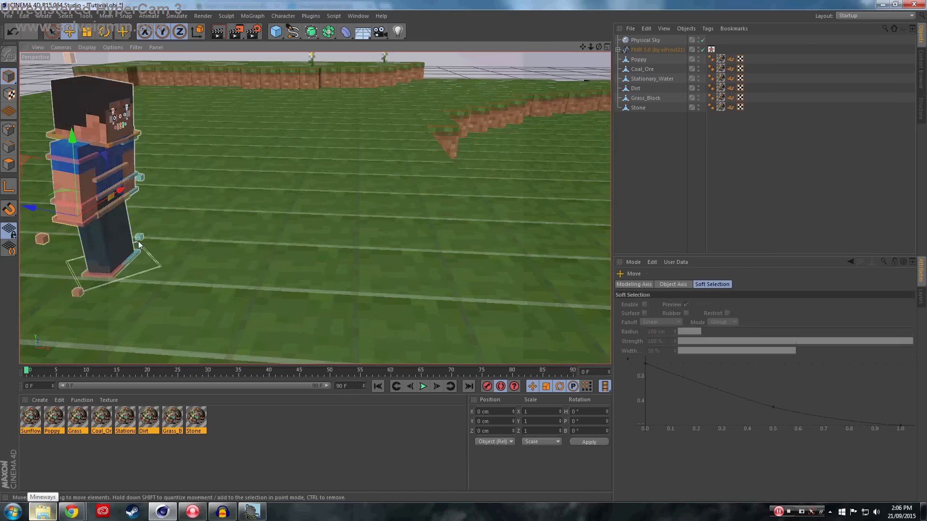
{"action": "left_click", "coordinate": [484, 387]}
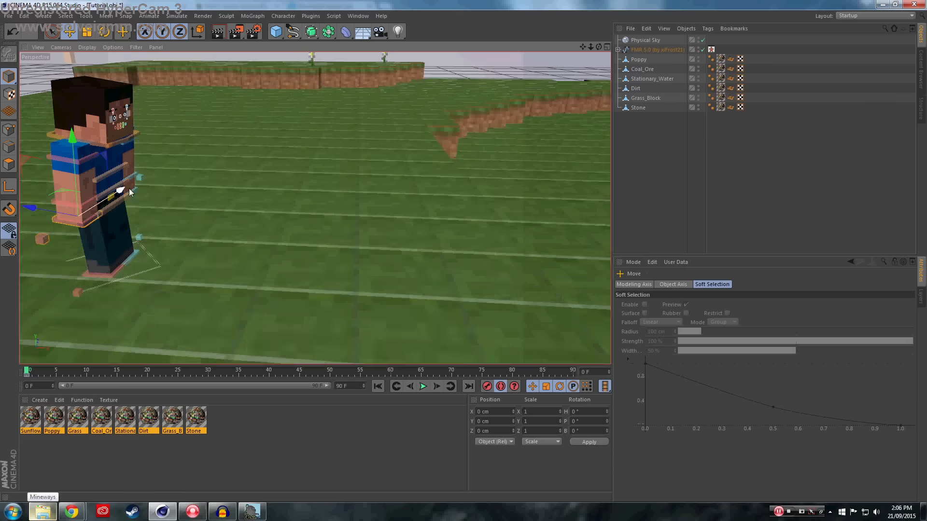
{"action": "left_click", "coordinate": [131, 193]}
{"action": "left_click", "coordinate": [492, 387]}
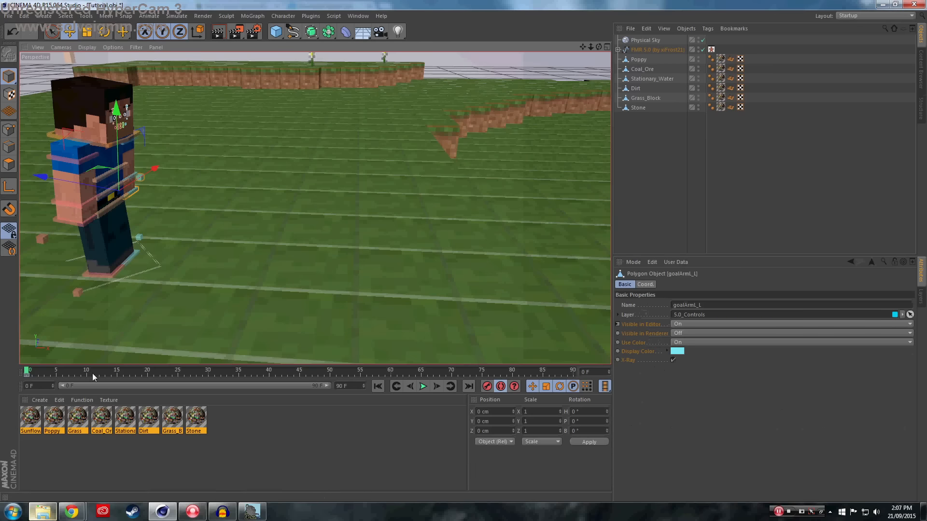
At frame 10, swing the right arm goal control backward and the left one forward to about Y 0.8 cm, Z -7.1 cm
{"action": "left_click", "coordinate": [87, 371]}
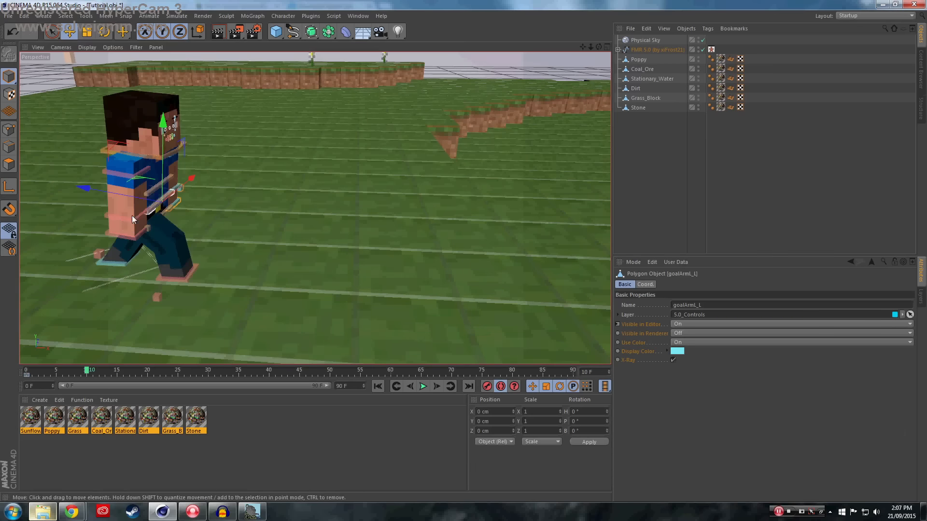
{"action": "left_click", "coordinate": [154, 168]}
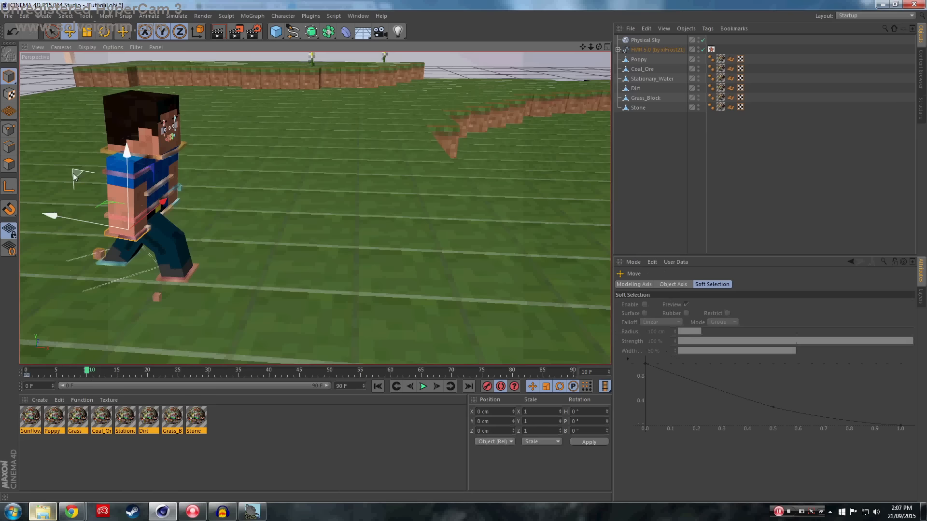
{"action": "left_click_drag", "start_coordinate": [155, 167], "coordinate": [78, 179]}
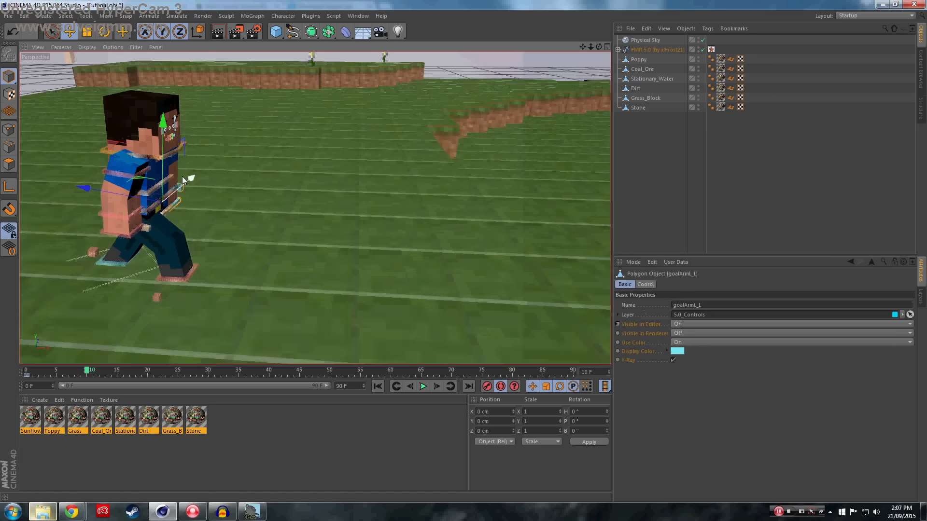
{"action": "left_click", "coordinate": [114, 151]}
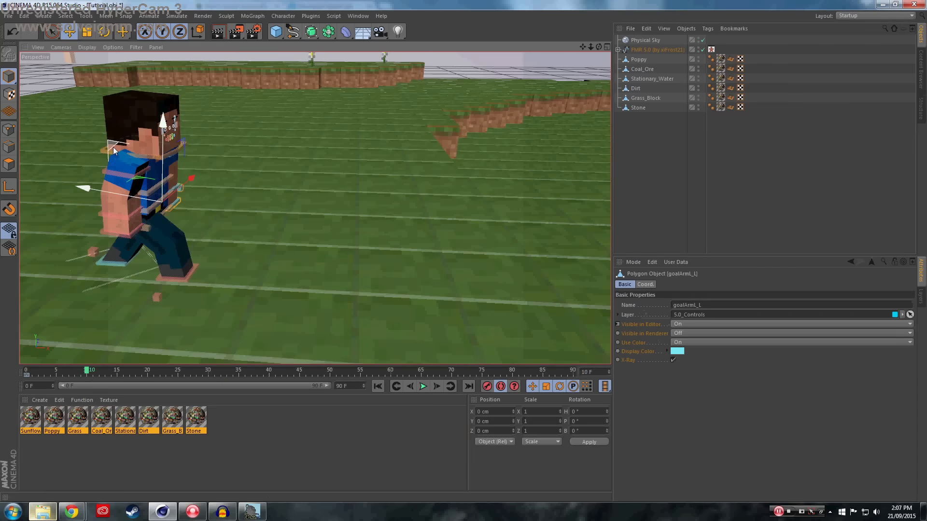
{"action": "left_click_drag", "start_coordinate": [115, 151], "coordinate": [120, 127]}
At frame 20, move the right arm goal to about Y 2.2 cm, Z -11.0 cm and the left to about Y 2.8 cm, Z -0.1 cm
{"action": "left_click", "coordinate": [148, 373]}
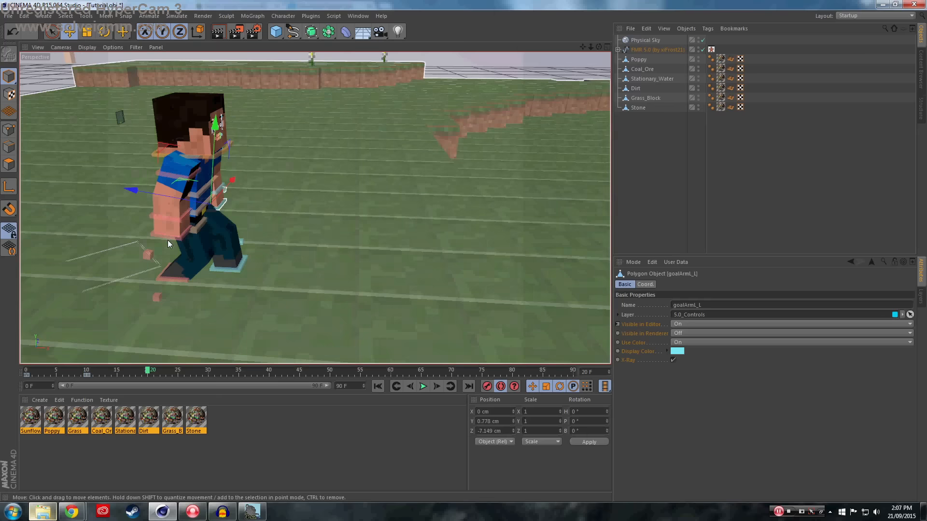
{"action": "left_click", "coordinate": [167, 240]}
{"action": "left_click_drag", "start_coordinate": [167, 236], "coordinate": [141, 176]}
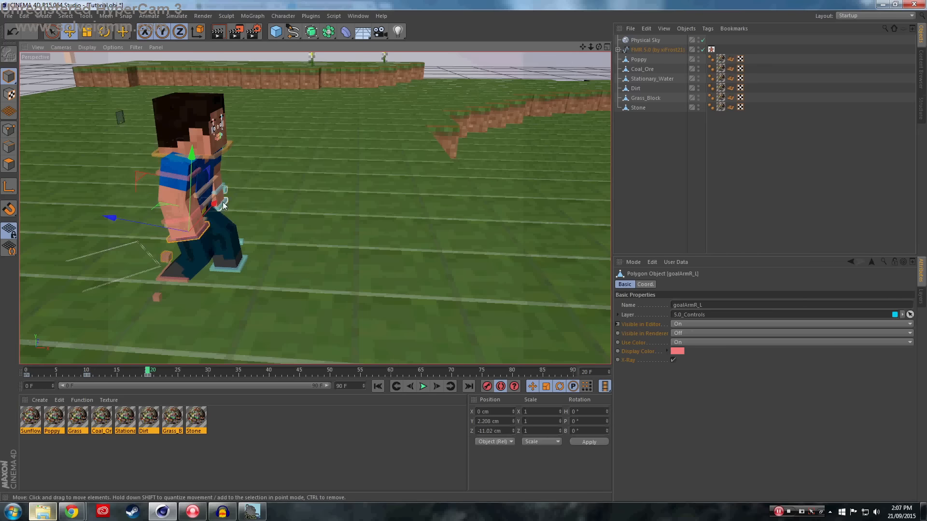
{"action": "left_click", "coordinate": [210, 205]}
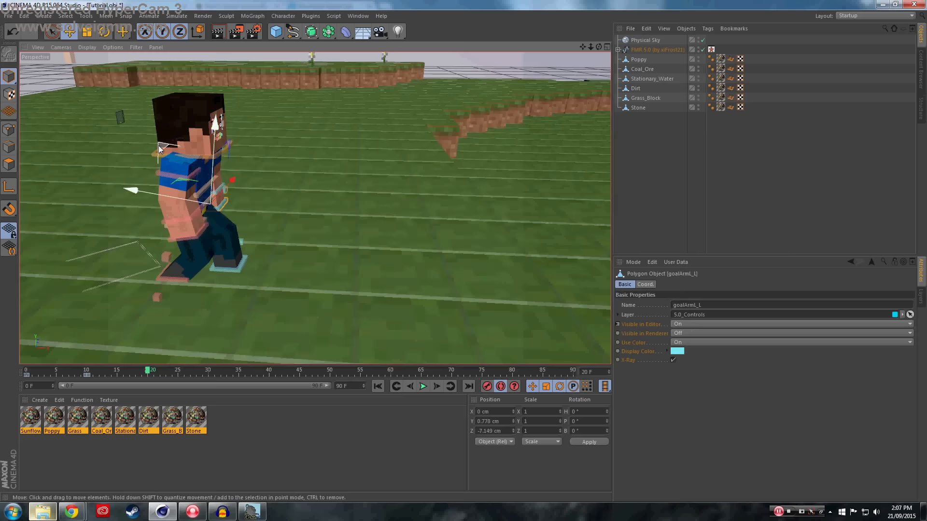
{"action": "left_click_drag", "start_coordinate": [211, 205], "coordinate": [151, 143]}
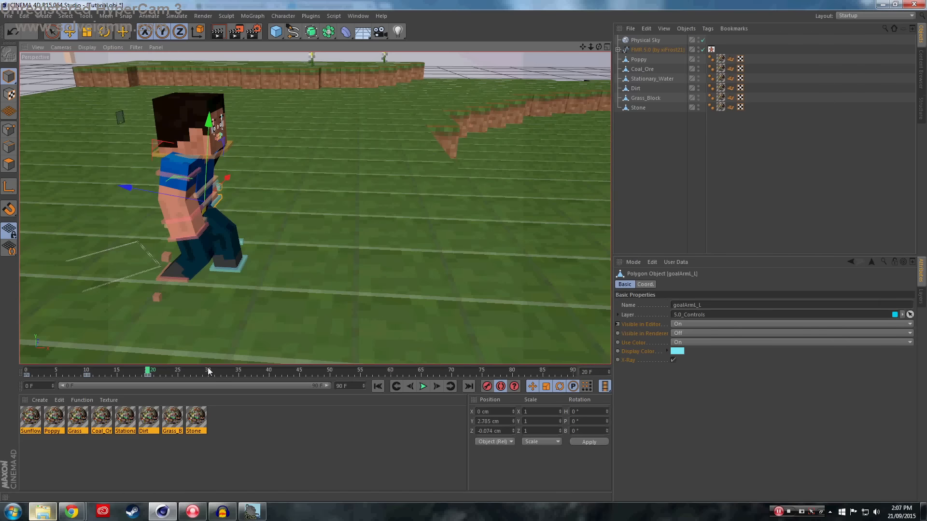
At frame 30, move the right arm goal to about Y 0.8 cm, Z -4.3 cm and the left to about Y 3.5 cm, Z -12.8 cm
{"action": "left_click", "coordinate": [209, 371]}
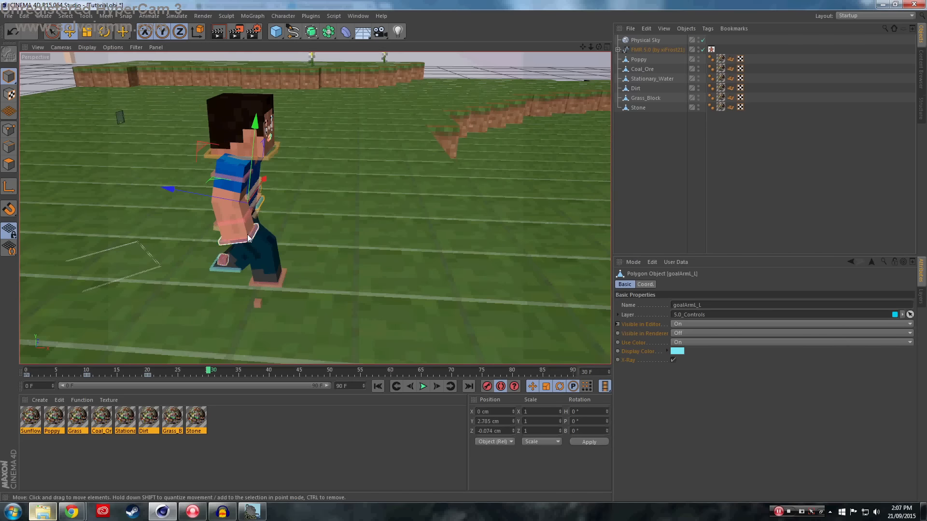
{"action": "left_click", "coordinate": [219, 200]}
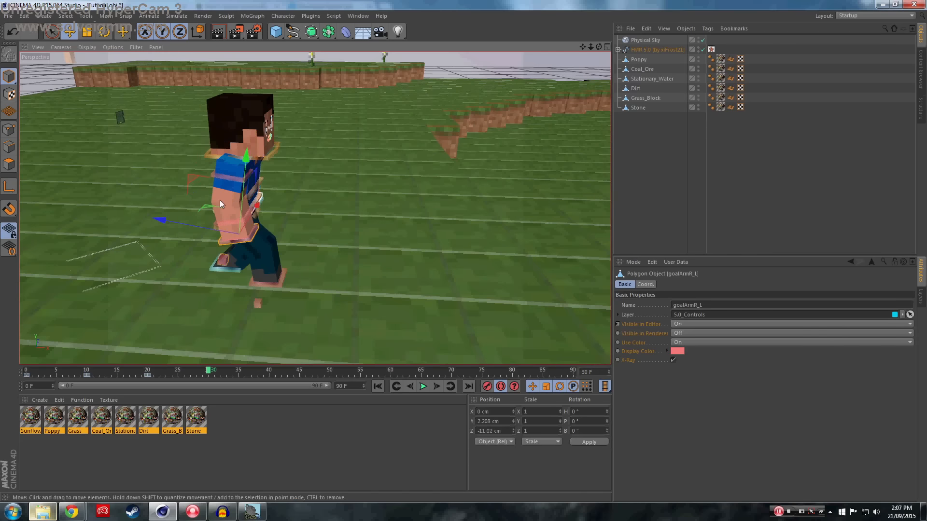
{"action": "left_click_drag", "start_coordinate": [191, 181], "coordinate": [185, 181]}
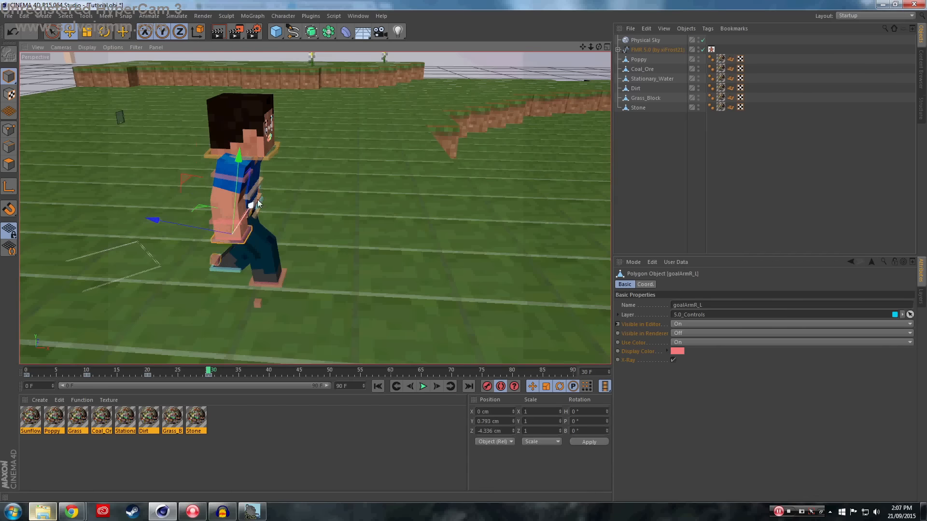
{"action": "left_click", "coordinate": [260, 205]}
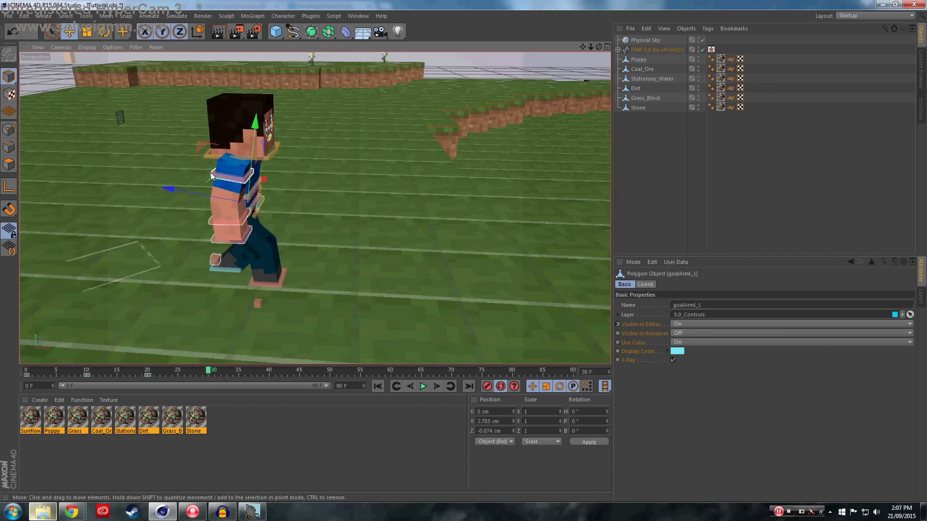
{"action": "left_click_drag", "start_coordinate": [207, 150], "coordinate": [215, 151]}
Play the walk animation repeatedly from the start to check the arm swing
{"action": "left_click", "coordinate": [377, 385]}
{"action": "left_click", "coordinate": [422, 386]}
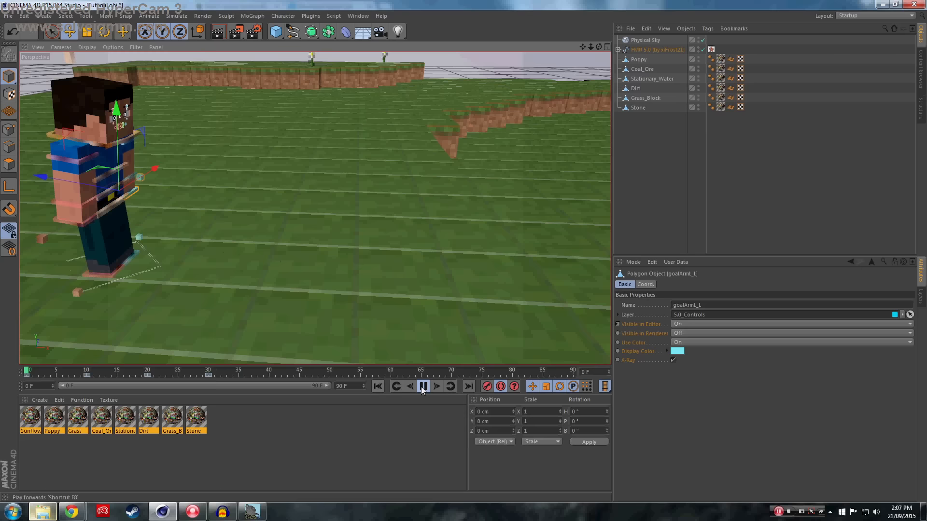
{"action": "left_click", "coordinate": [422, 386]}
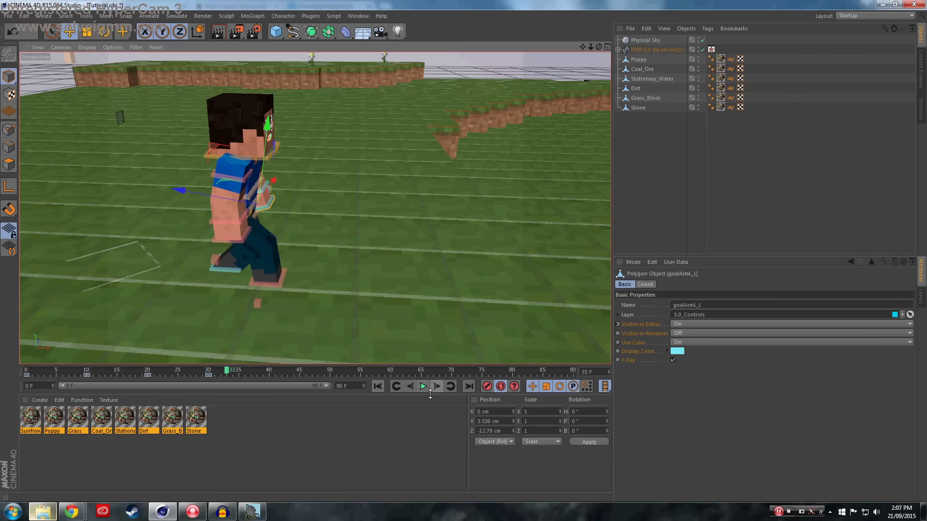
{"action": "left_click", "coordinate": [383, 387]}
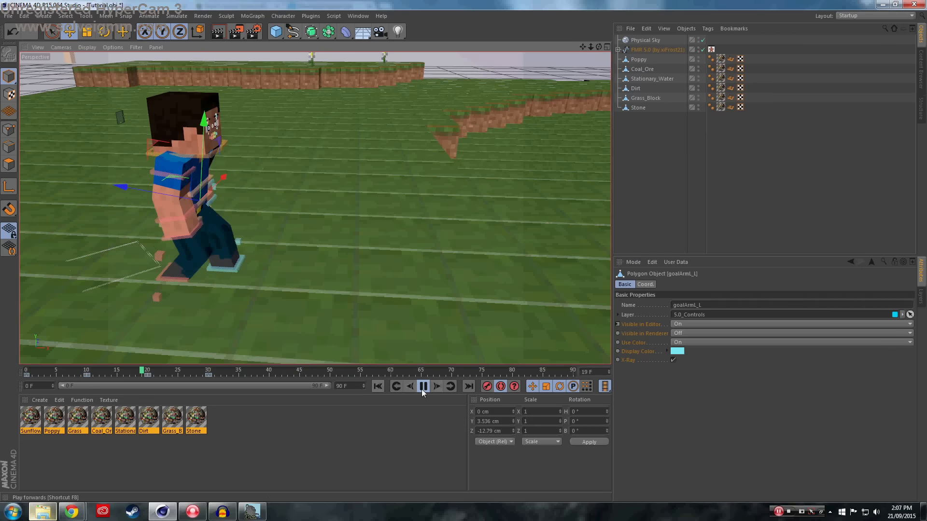
{"action": "left_click", "coordinate": [422, 388]}
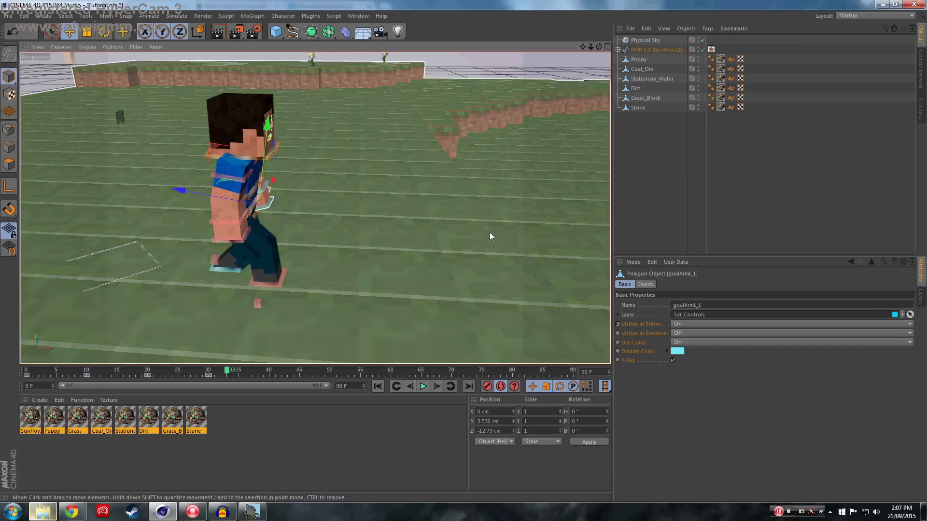
{"action": "scroll", "coordinate": [490, 233], "scroll_direction": "down", "scroll_amount": 1}
{"action": "left_click", "coordinate": [377, 386]}
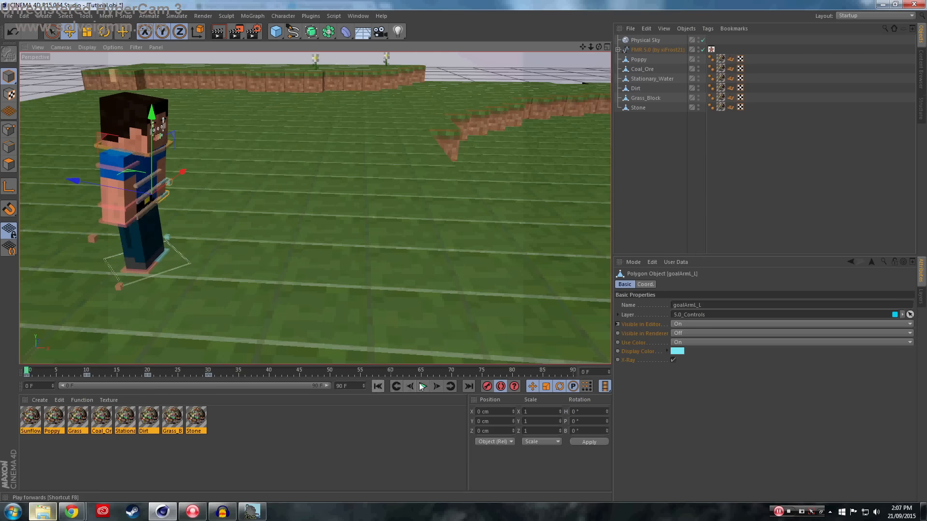
{"action": "left_click", "coordinate": [422, 386]}
{"action": "left_click", "coordinate": [422, 386]}
Try to select the right eyebrow control in a front close-up of the character's face
{"action": "scroll", "coordinate": [244, 121], "scroll_direction": "up", "scroll_amount": 5}
{"action": "scroll", "coordinate": [434, 202], "scroll_direction": "down", "scroll_amount": 4}
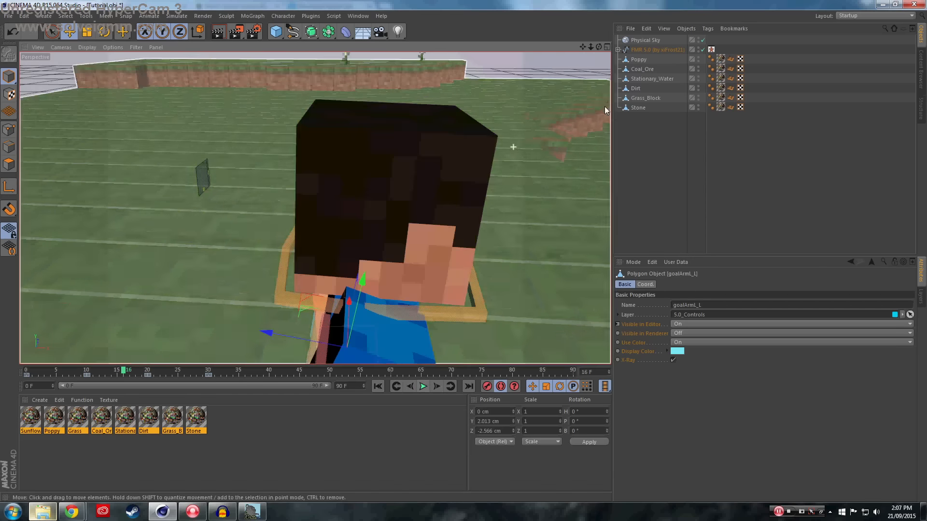
{"action": "left_click_drag", "start_coordinate": [598, 47], "coordinate": [579, 67]}
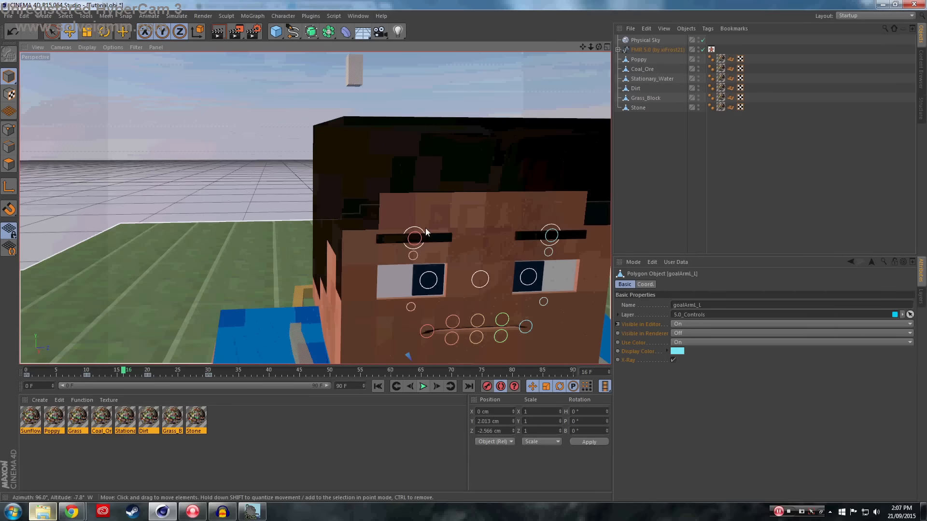
{"action": "left_click", "coordinate": [421, 230]}
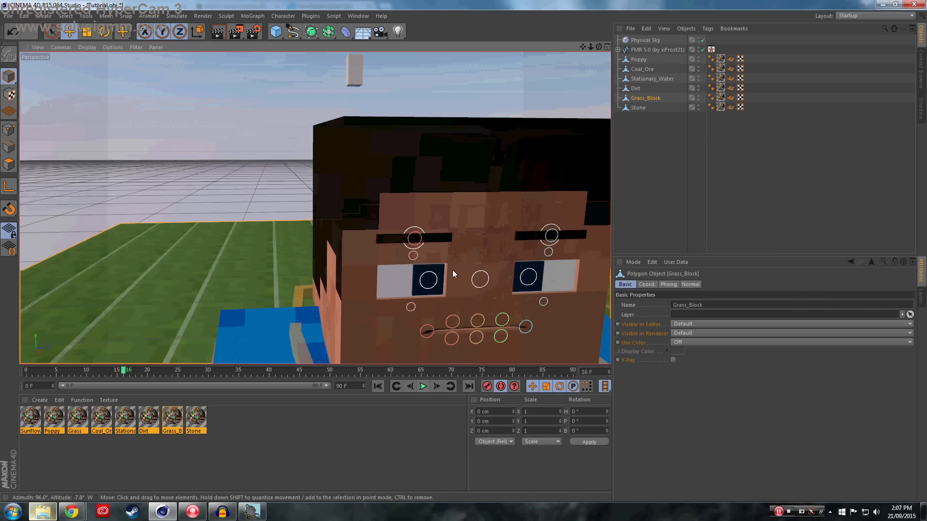
{"action": "scroll", "coordinate": [476, 300], "scroll_direction": "up", "scroll_amount": 3}
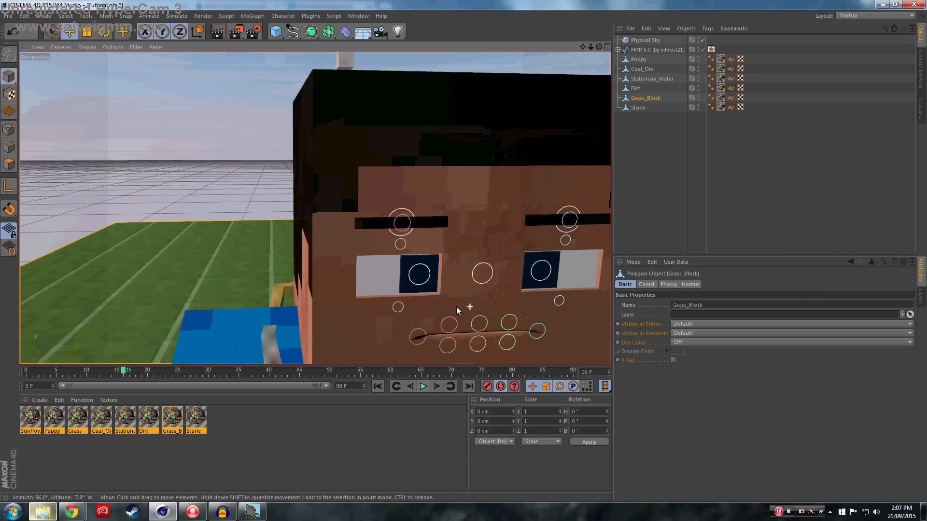
{"action": "left_click", "coordinate": [401, 201]}
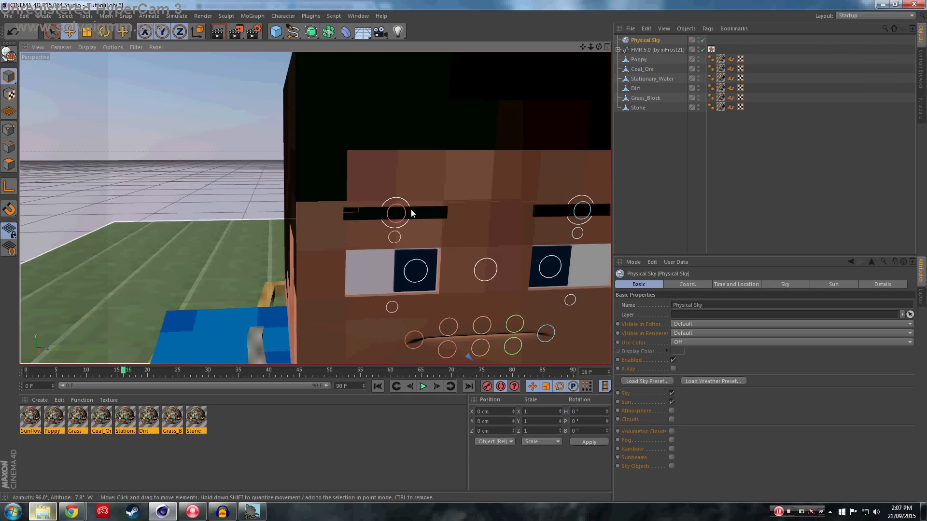
{"action": "left_click", "coordinate": [407, 214]}
{"action": "left_click", "coordinate": [405, 206]}
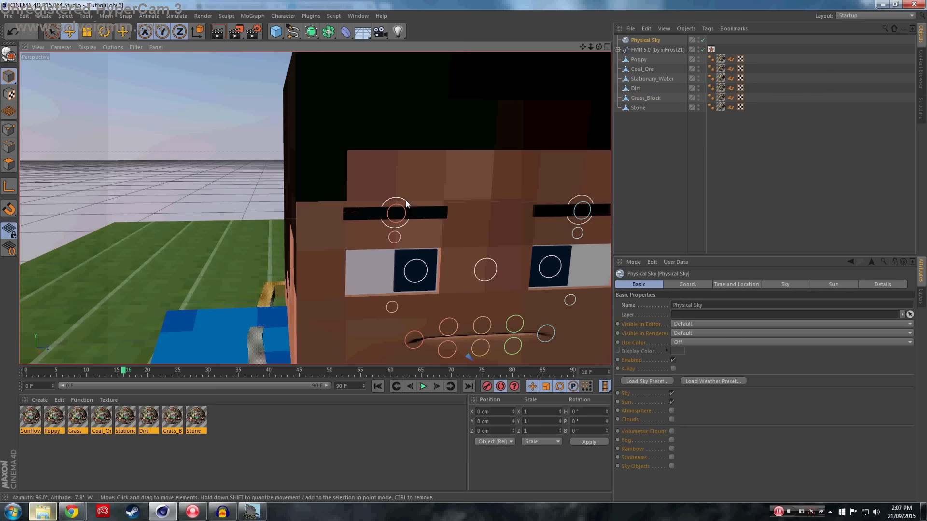
{"action": "left_click", "coordinate": [381, 206]}
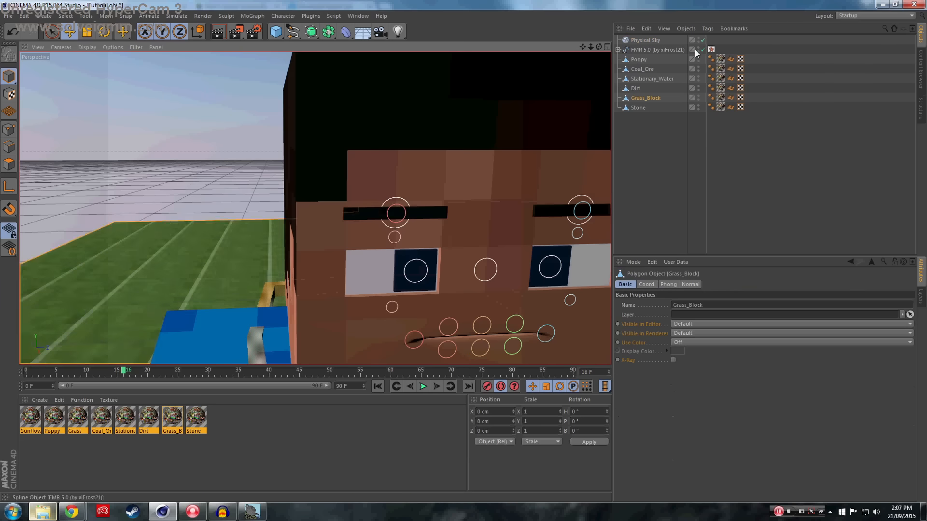
Disable the Physical Sky and rotate the right eyebrow control to a bank of about 33.6° so it slants down toward the nose
{"action": "left_click", "coordinate": [703, 40]}
{"action": "scroll", "coordinate": [401, 243], "scroll_direction": "up", "scroll_amount": 3}
{"action": "left_click", "coordinate": [394, 195]}
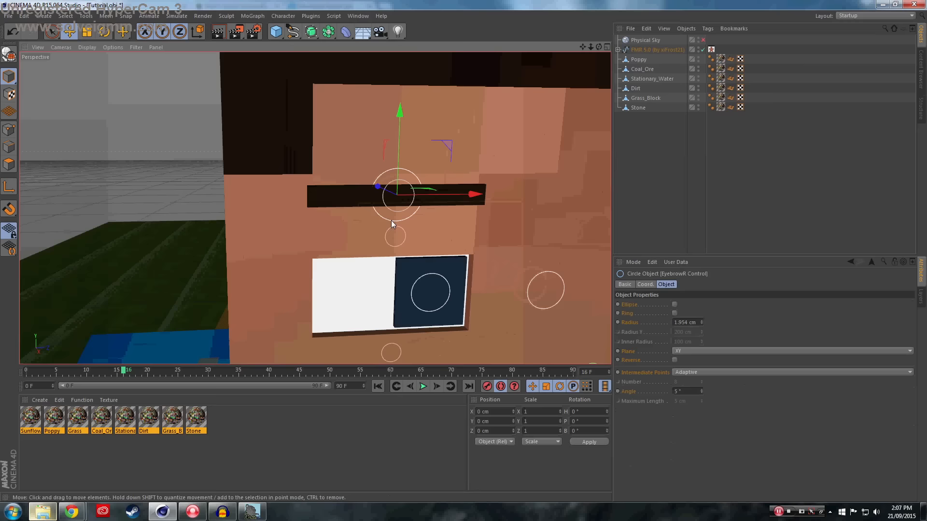
{"action": "key", "text": "r"}
{"action": "left_click_drag", "start_coordinate": [441, 164], "coordinate": [462, 195]}
Rotate the left eyebrow control to a bank of about -34.1° to mirror the right eyebrow's angry slant
{"action": "left_click_drag", "start_coordinate": [582, 46], "coordinate": [354, 32]}
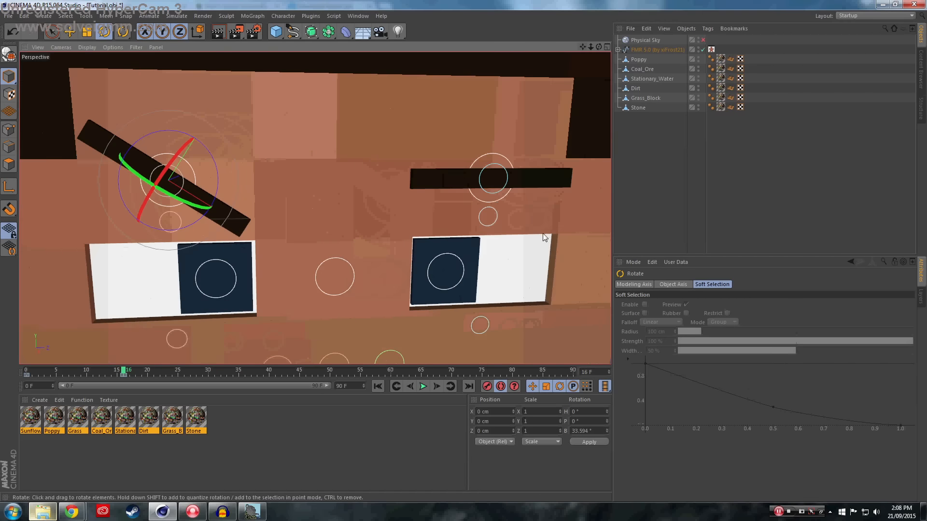
{"action": "left_click", "coordinate": [512, 169]}
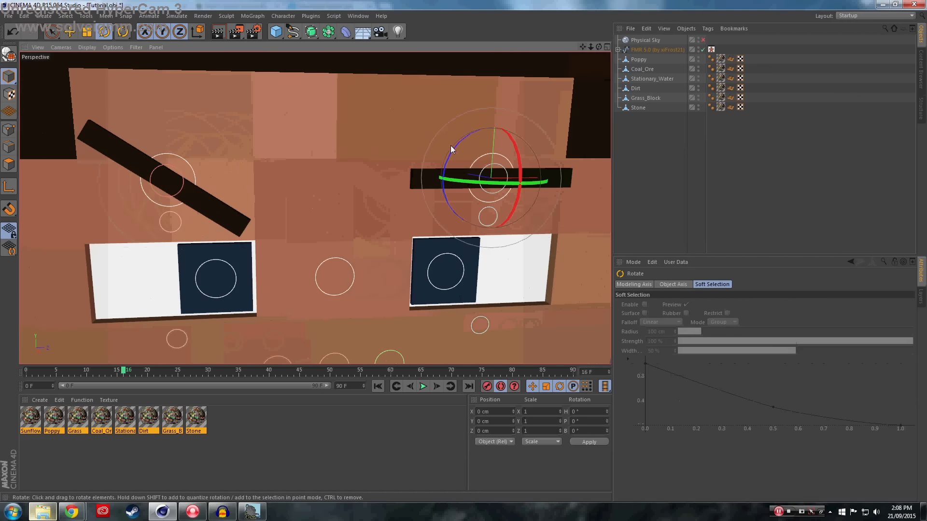
{"action": "left_click_drag", "start_coordinate": [450, 146], "coordinate": [443, 226]}
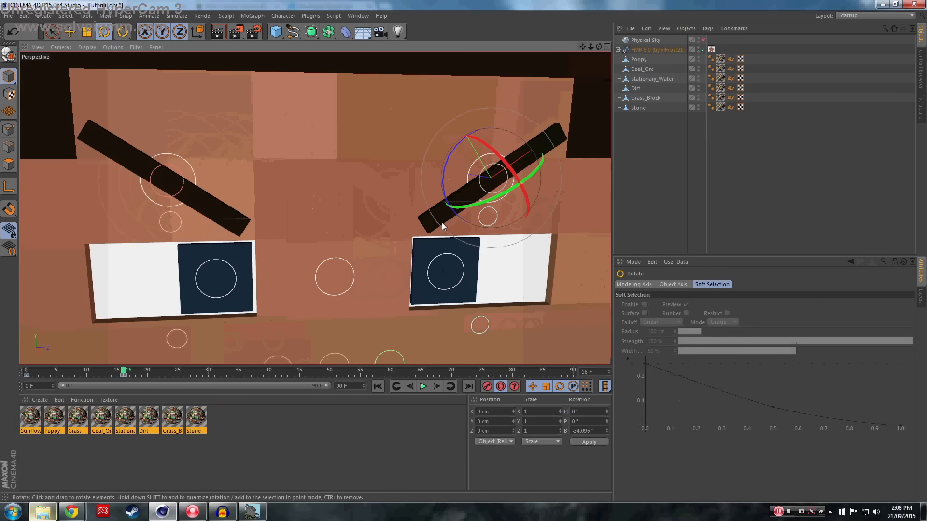
Move the rotation keyframes of the left and right eyebrow controls from frame 16 to frame 0
{"action": "left_click_drag", "start_coordinate": [125, 374], "coordinate": [72, 385]}
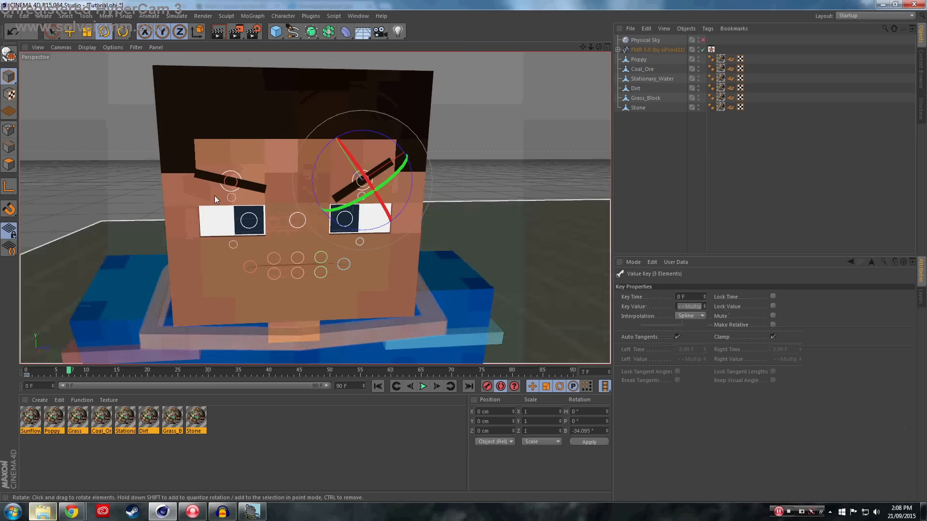
{"action": "left_click", "coordinate": [231, 189]}
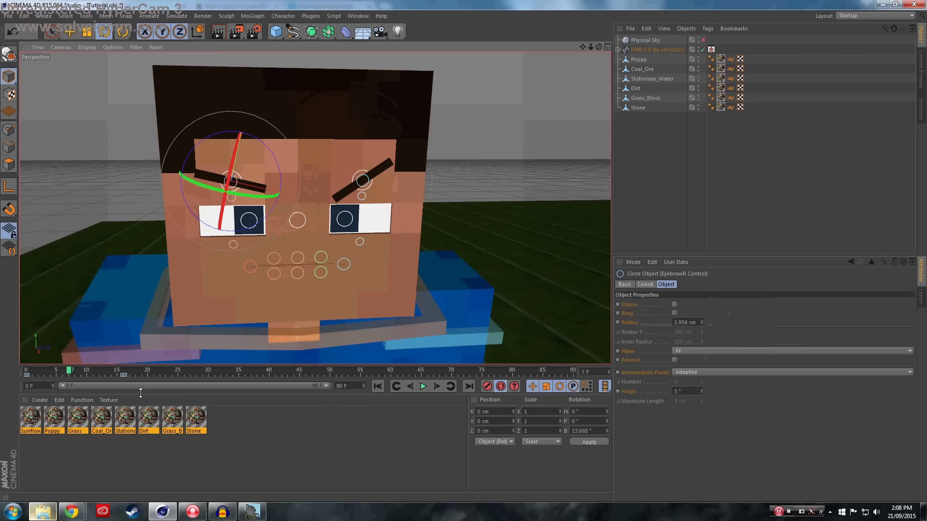
{"action": "left_click_drag", "start_coordinate": [124, 375], "coordinate": [85, 375]}
At frame 0, raise the right upper-lip control to about X -1.7 cm, Y 2.9 cm and render the view to preview the angry expression
{"action": "scroll", "coordinate": [464, 208], "scroll_direction": "down", "scroll_amount": 3}
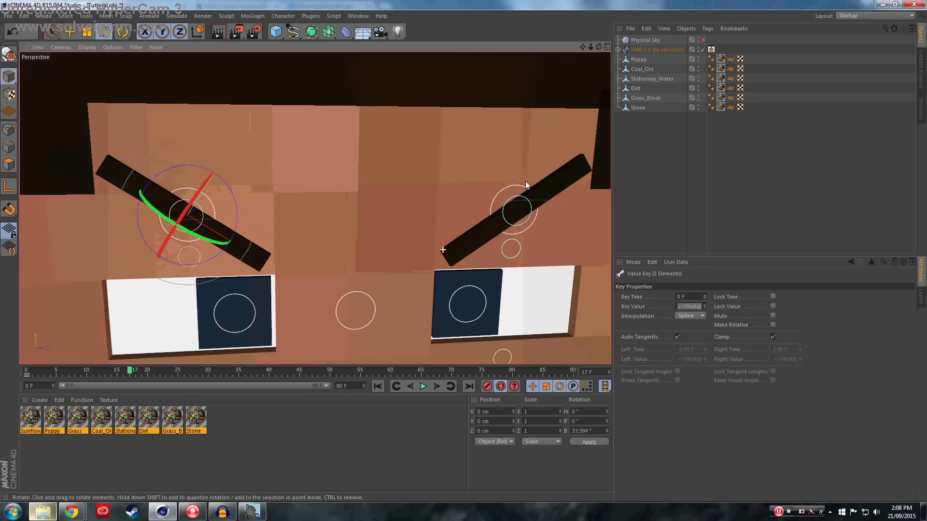
{"action": "left_click_drag", "start_coordinate": [582, 47], "coordinate": [537, 0]}
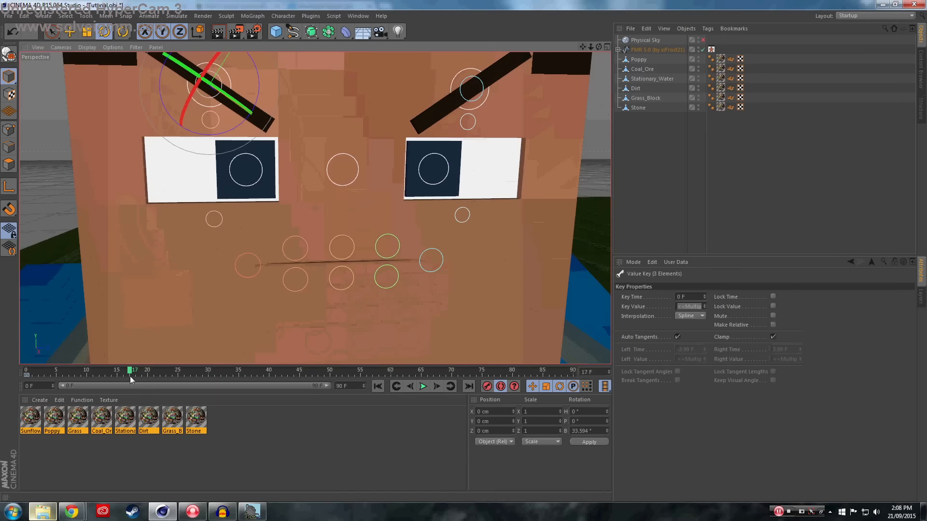
{"action": "left_click_drag", "start_coordinate": [129, 376], "coordinate": [27, 370]}
{"action": "scroll", "coordinate": [292, 156], "scroll_direction": "up", "scroll_amount": 4}
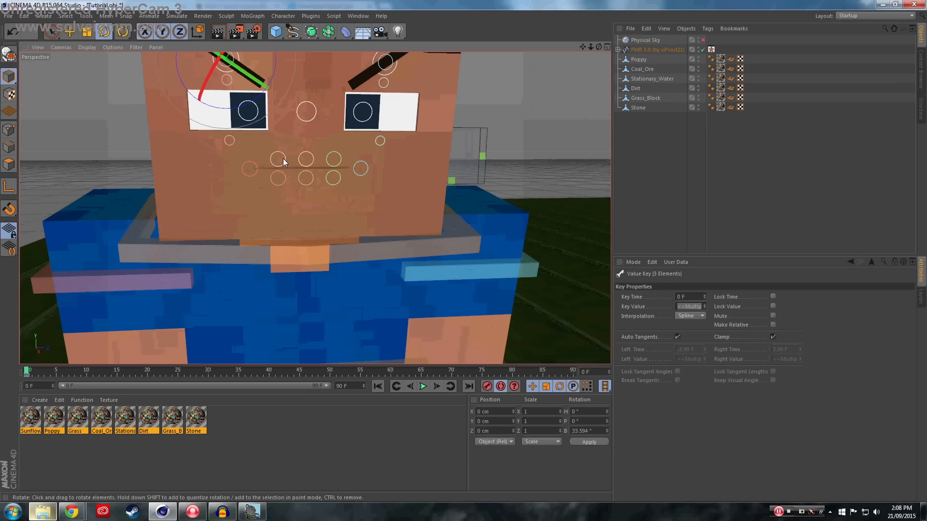
{"action": "left_click", "coordinate": [283, 162]}
{"action": "key", "text": "e"}
{"action": "left_click_drag", "start_coordinate": [279, 140], "coordinate": [322, 91]}
{"action": "scroll", "coordinate": [360, 138], "scroll_direction": "down", "scroll_amount": 4}
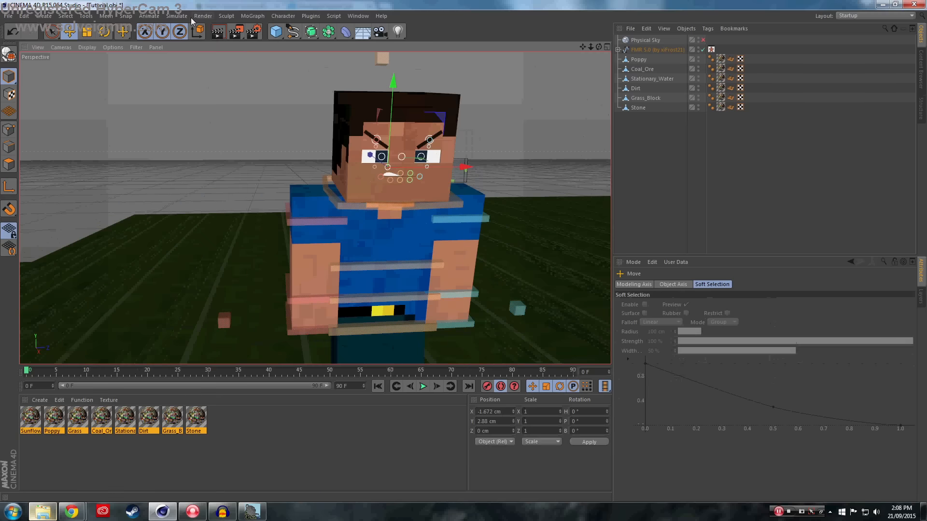
{"action": "left_click", "coordinate": [213, 31]}
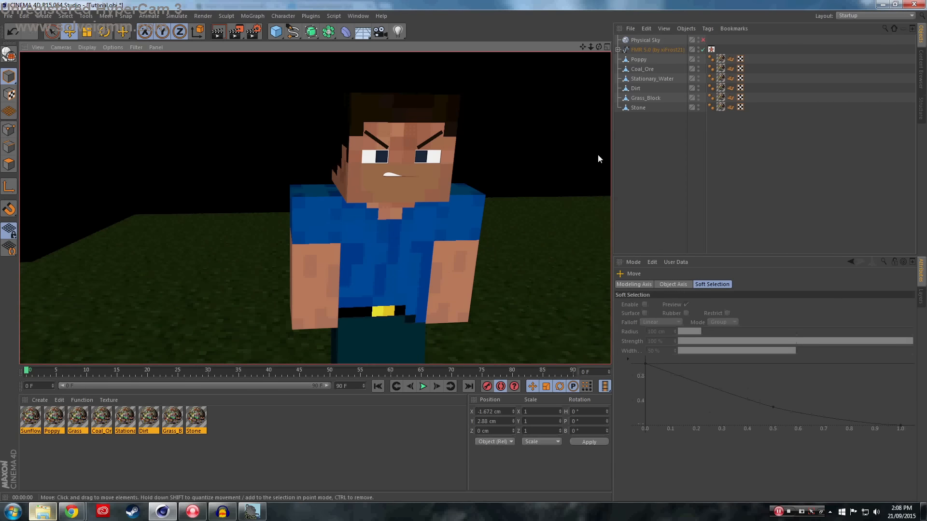
Re-enable the Physical Sky and play the walk animation from a wide side view of the character
{"action": "left_click", "coordinate": [702, 40]}
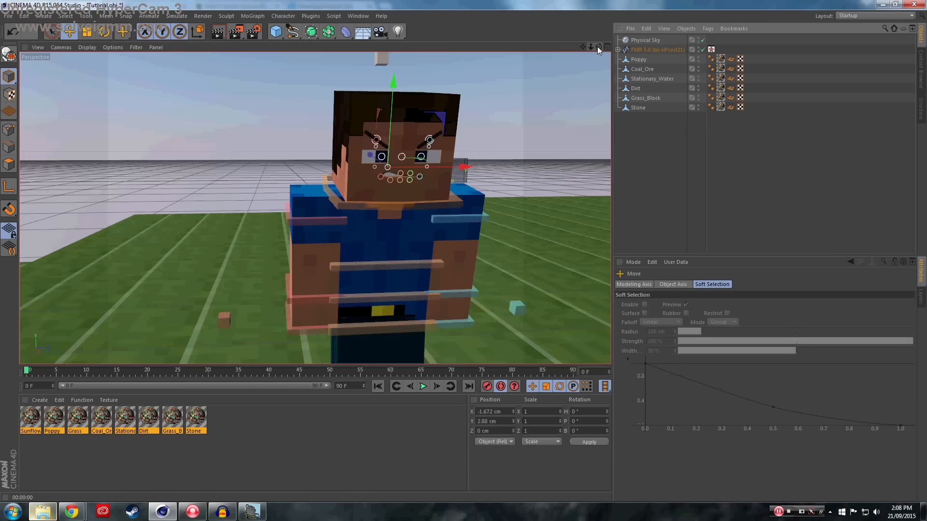
{"action": "left_click_drag", "start_coordinate": [597, 46], "coordinate": [564, 128]}
{"action": "left_click", "coordinate": [423, 386]}
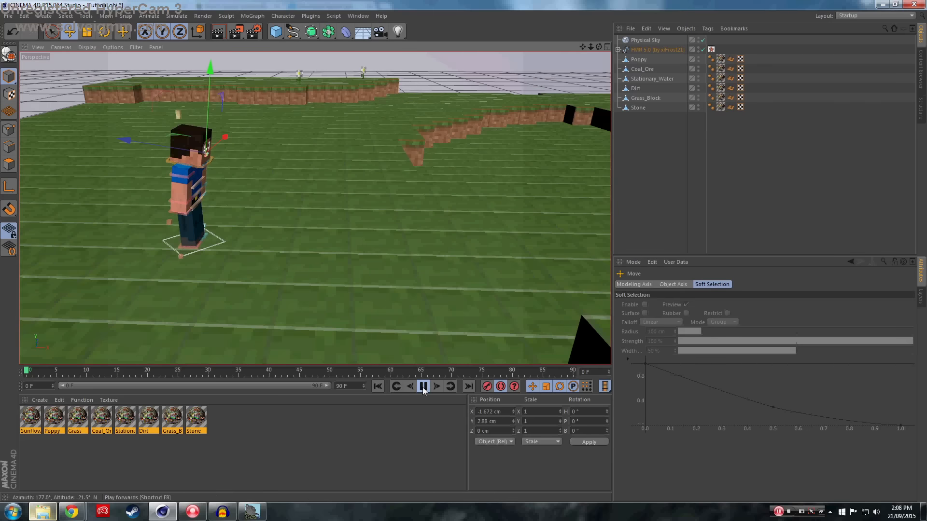
{"action": "left_click", "coordinate": [423, 386]}
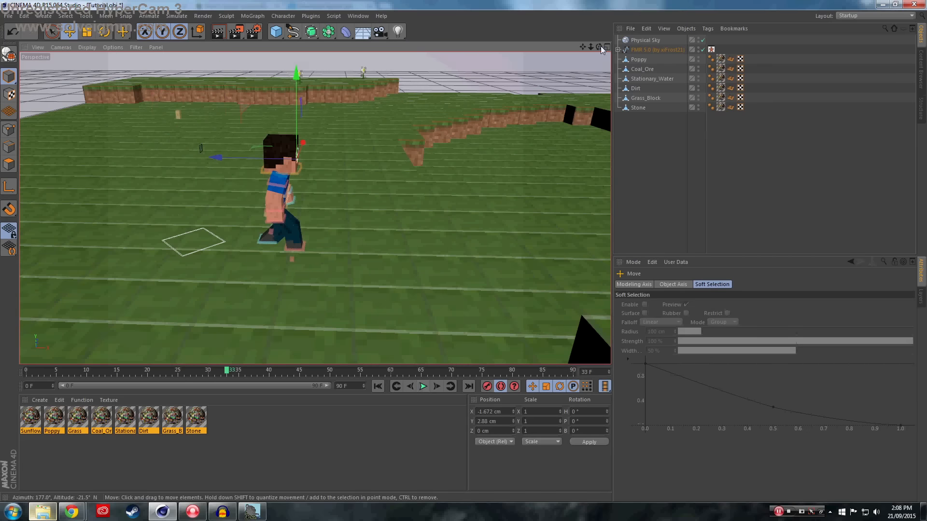
Render a close-up preview of the walking character at frame 33, and return to a wider view of the scene
{"action": "left_click_drag", "start_coordinate": [600, 45], "coordinate": [327, 212]}
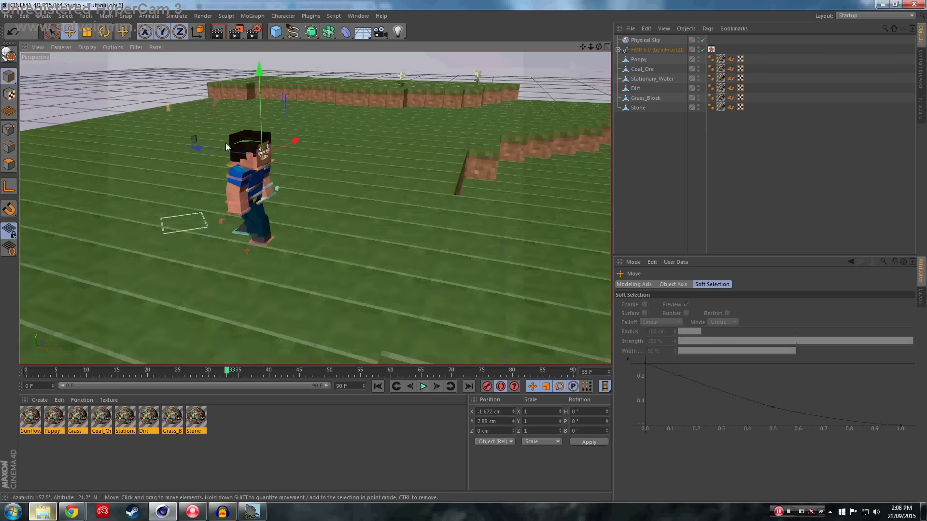
{"action": "scroll", "coordinate": [225, 143], "scroll_direction": "up", "scroll_amount": 3}
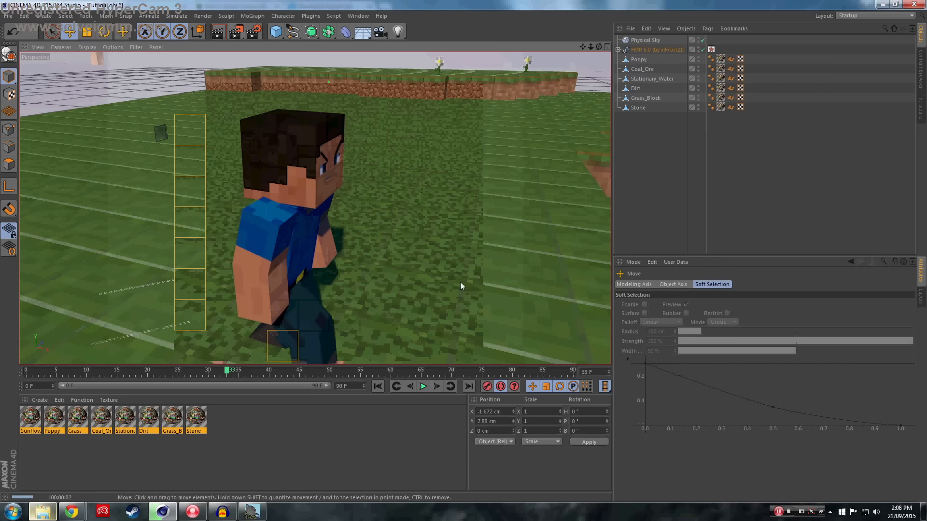
{"action": "left_click", "coordinate": [474, 215]}
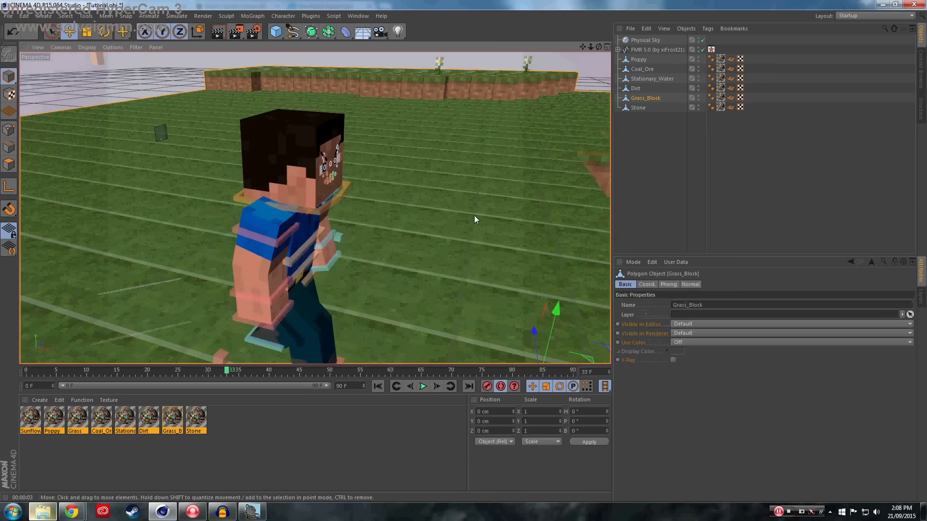
{"action": "left_click_drag", "start_coordinate": [475, 220], "coordinate": [516, 125], "text": "alt"}
{"action": "left_click_drag", "start_coordinate": [598, 47], "coordinate": [487, 47]}
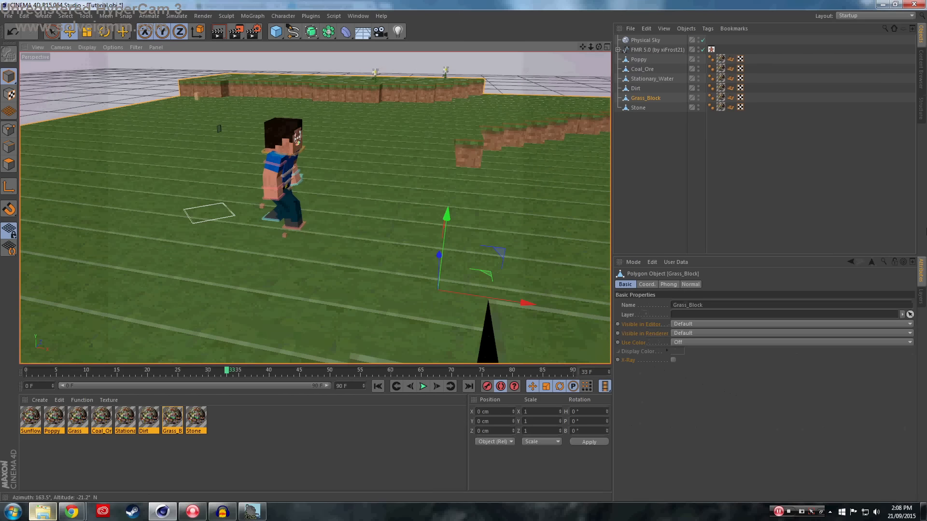
Browse the preset folders in the Content Browser with enlarged thumbnails, checking the contents of the Creeper rig folder
{"action": "left_click", "coordinate": [923, 83]}
{"action": "left_click", "coordinate": [890, 27]}
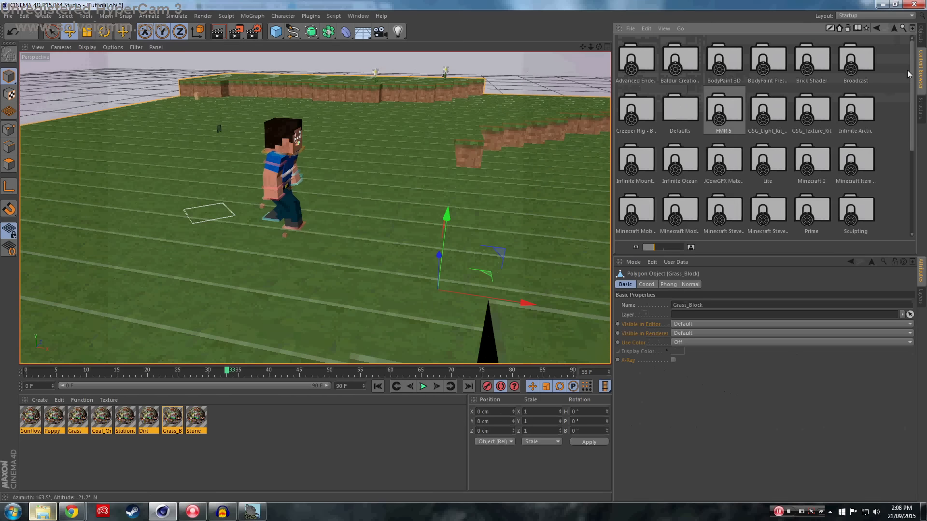
{"action": "double_click", "coordinate": [641, 111]}
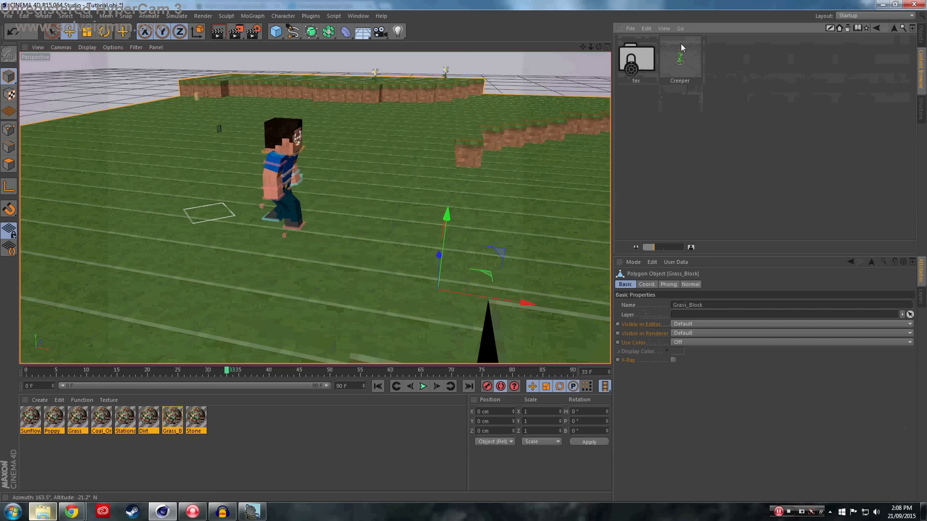
{"action": "left_click", "coordinate": [894, 27]}
{"action": "left_click_drag", "start_coordinate": [648, 246], "coordinate": [670, 246]}
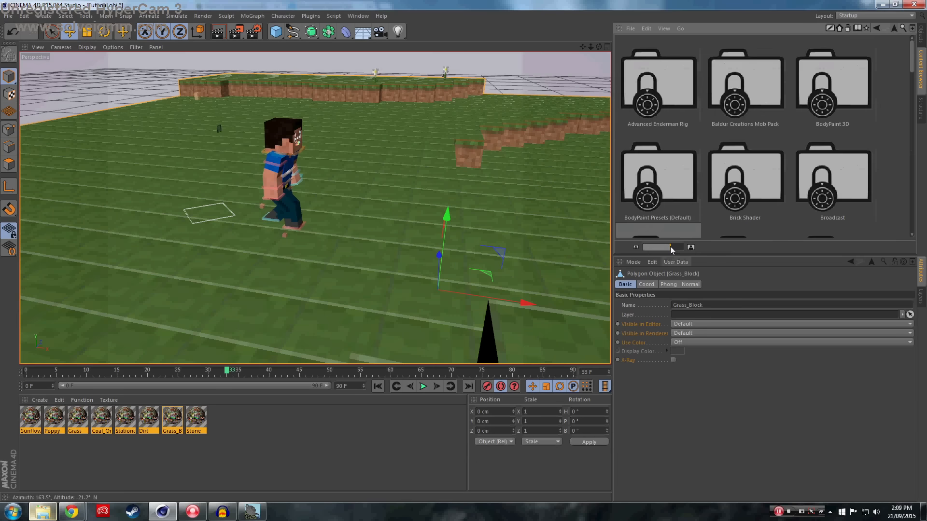
{"action": "scroll", "coordinate": [688, 198], "scroll_direction": "down", "scroll_amount": 1}
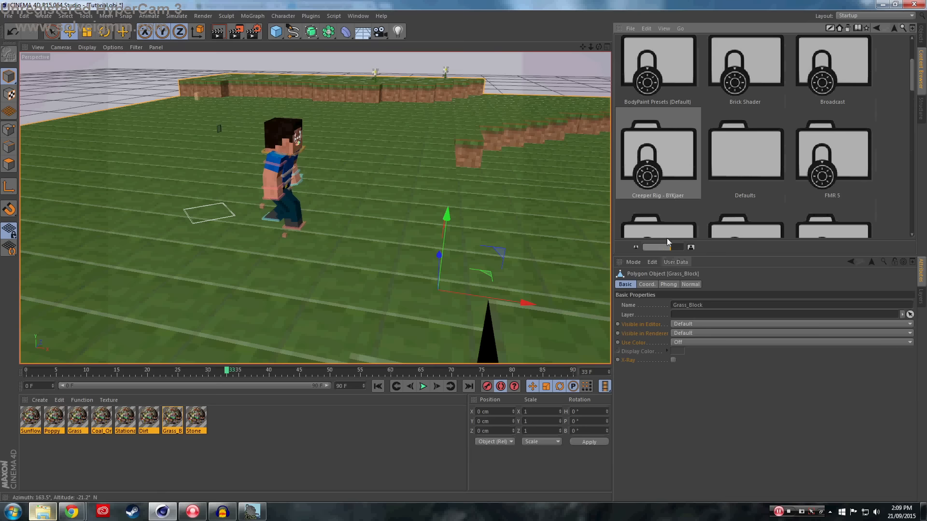
{"action": "left_click_drag", "start_coordinate": [667, 247], "coordinate": [659, 248]}
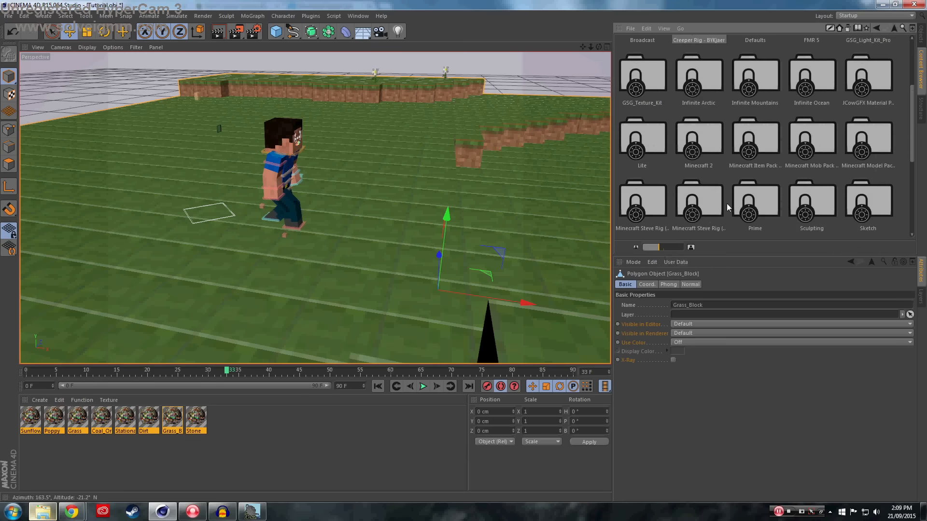
{"action": "scroll", "coordinate": [772, 193], "scroll_direction": "up", "scroll_amount": 3}
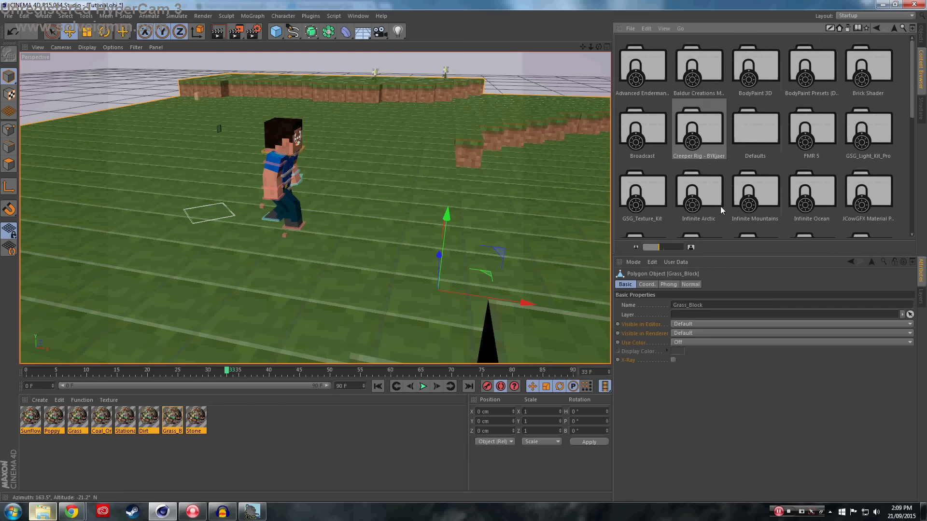
Load the Creeper rig into the scene and move it along X to about -166.6 cm, in front of the character
{"action": "double_click", "coordinate": [702, 139]}
{"action": "left_click_drag", "start_coordinate": [698, 72], "coordinate": [460, 215]}
{"action": "key", "text": "ctrl+z"}
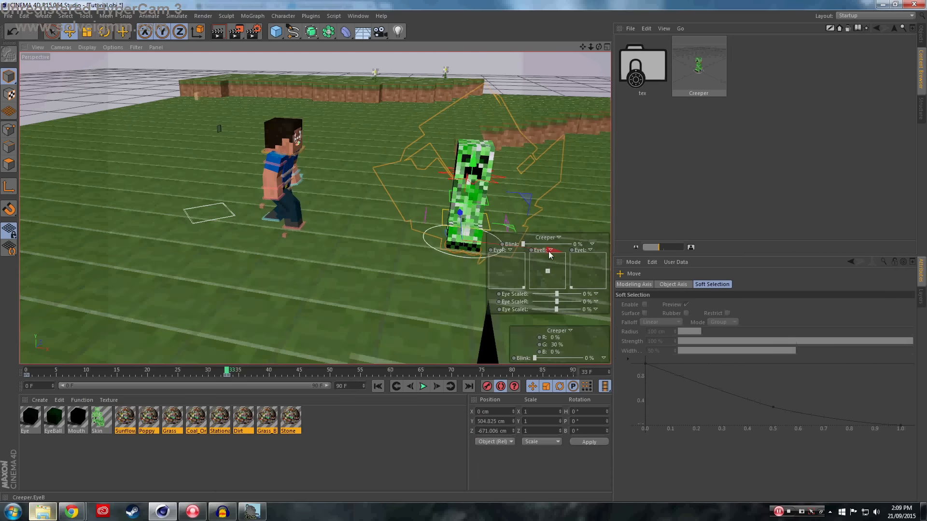
{"action": "left_click_drag", "start_coordinate": [582, 47], "coordinate": [539, 44]}
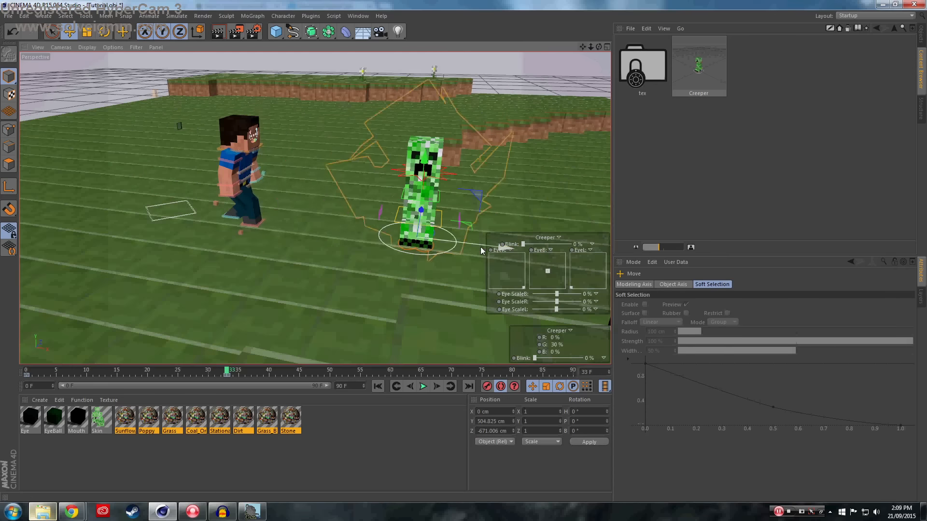
{"action": "left_click_drag", "start_coordinate": [480, 245], "coordinate": [368, 235]}
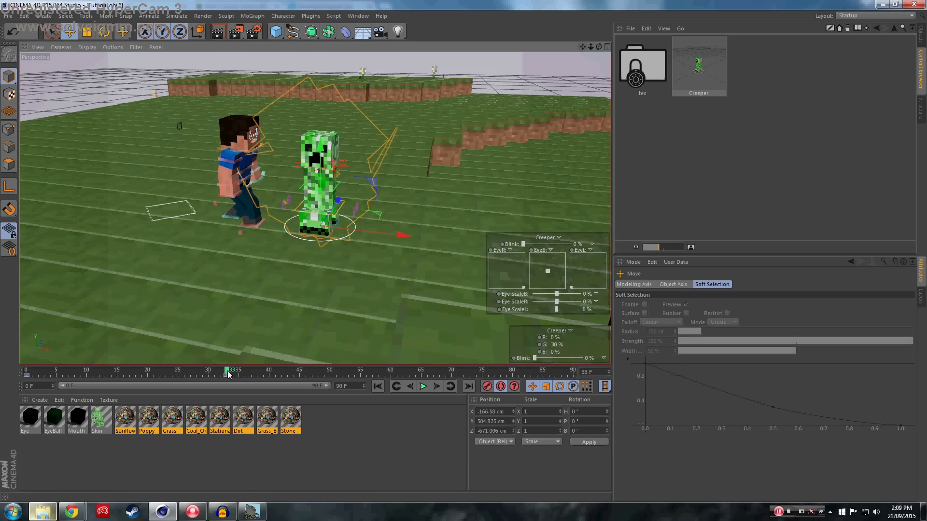
Select the character's right lower-arm control, goalArmR_L, and move the playhead to its keyframe at frame 30
{"action": "left_click_drag", "start_coordinate": [226, 375], "coordinate": [300, 389]}
{"action": "left_click", "coordinate": [27, 371]}
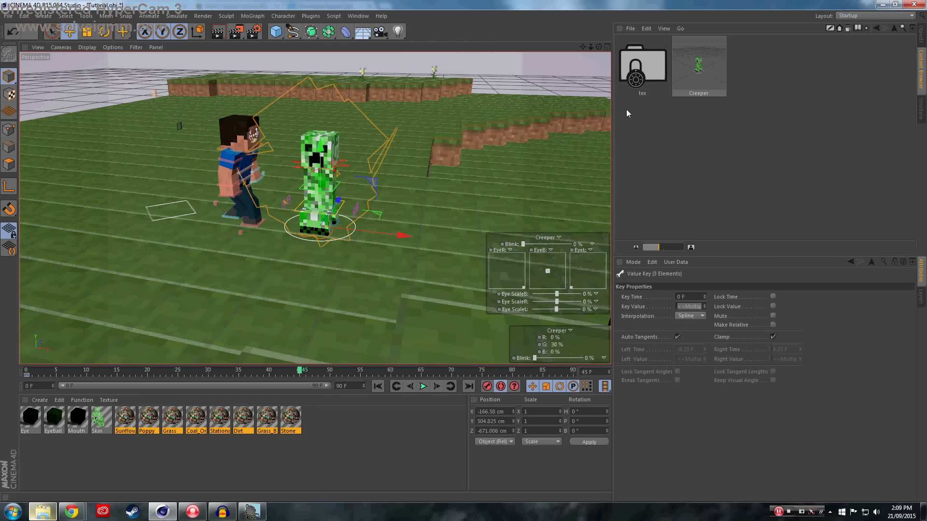
{"action": "left_click_drag", "start_coordinate": [599, 48], "coordinate": [579, 50]}
{"action": "scroll", "coordinate": [209, 188], "scroll_direction": "up", "scroll_amount": 3}
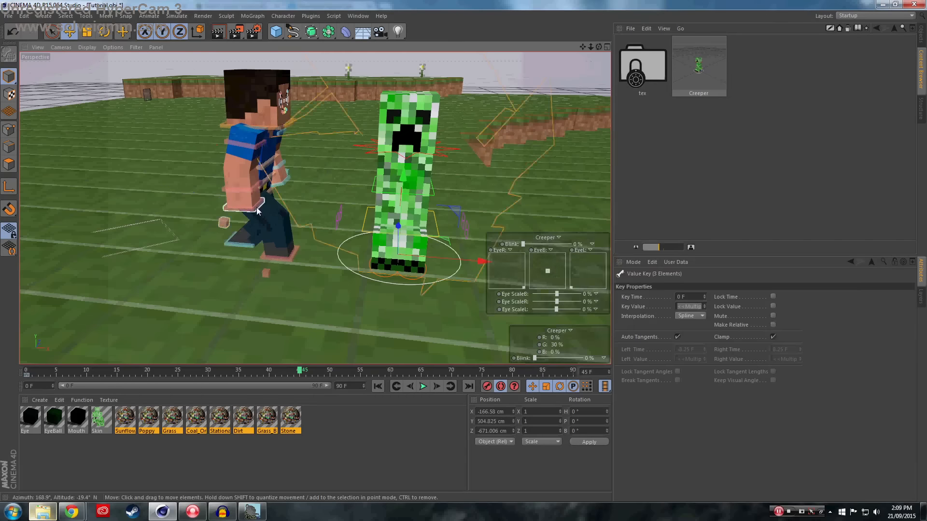
{"action": "left_click", "coordinate": [256, 209]}
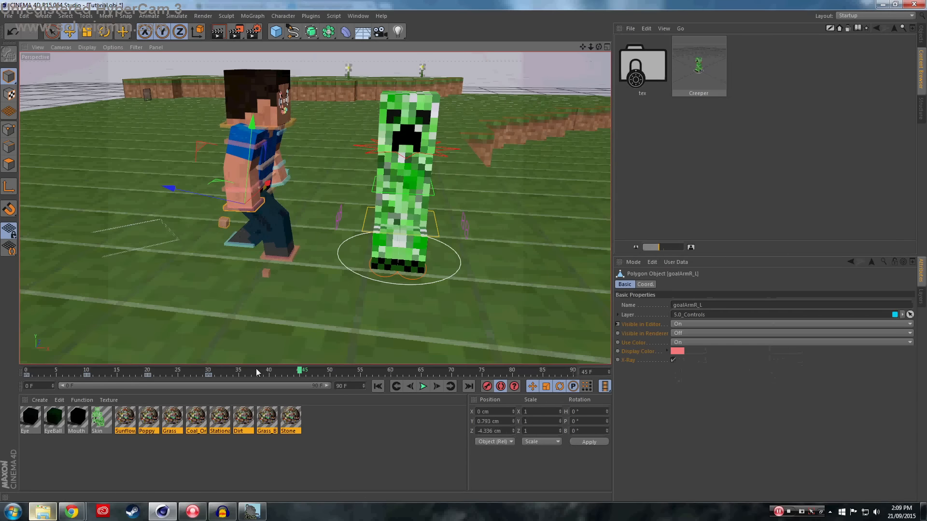
{"action": "left_click", "coordinate": [249, 371]}
{"action": "mouse_move", "coordinate": [207, 378]}
{"action": "left_mouse_down"}
{"action": "mouse_move", "coordinate": [177, 376]}
{"action": "mouse_move", "coordinate": [208, 373]}
{"action": "left_mouse_up"}
Give the FMR 5.0 character a gold sword in its right hand through the rig's Sword Right option
{"action": "left_click", "coordinate": [922, 39]}
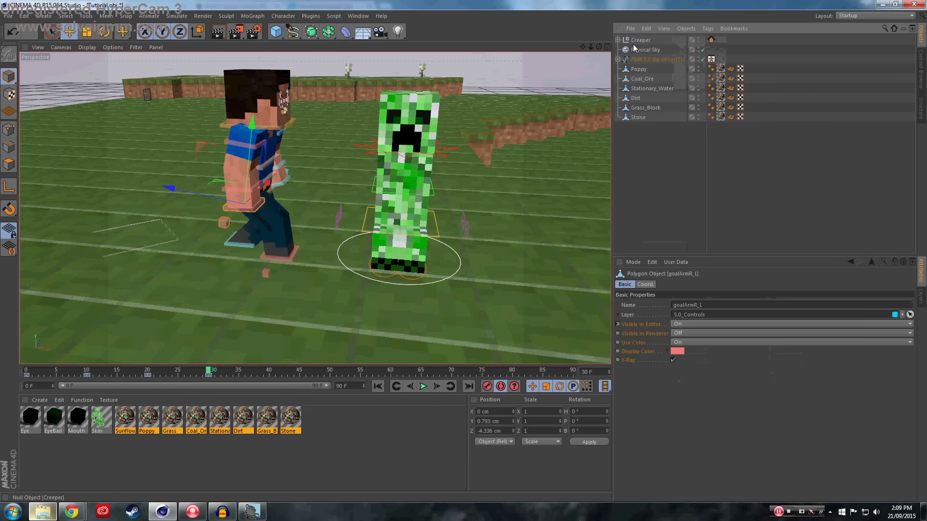
{"action": "left_click", "coordinate": [648, 59]}
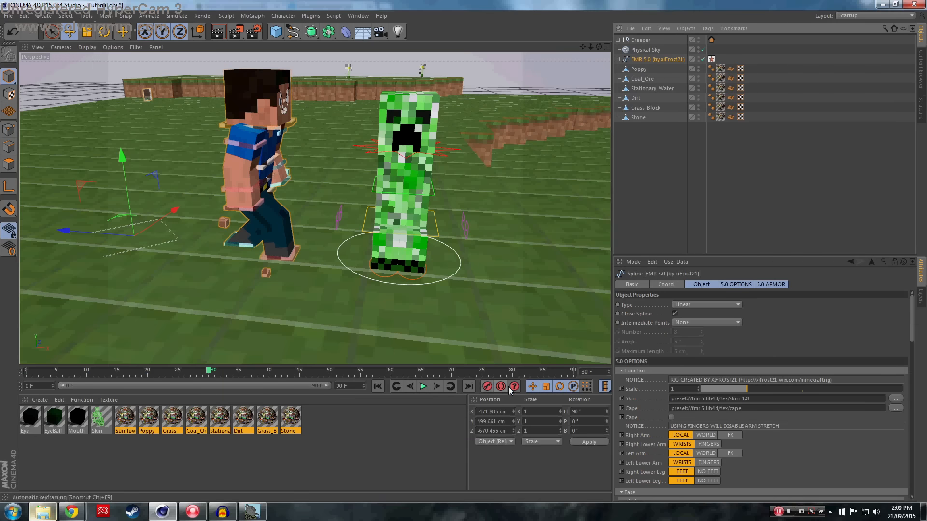
{"action": "scroll", "coordinate": [898, 436], "scroll_direction": "down", "scroll_amount": 2}
{"action": "scroll", "coordinate": [897, 436], "scroll_direction": "down", "scroll_amount": 3}
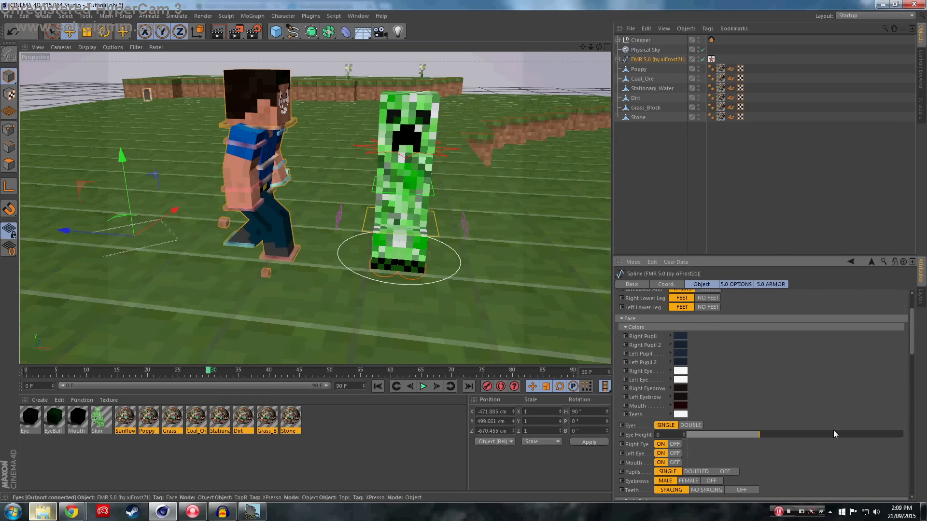
{"action": "scroll", "coordinate": [847, 456], "scroll_direction": "down", "scroll_amount": 4}
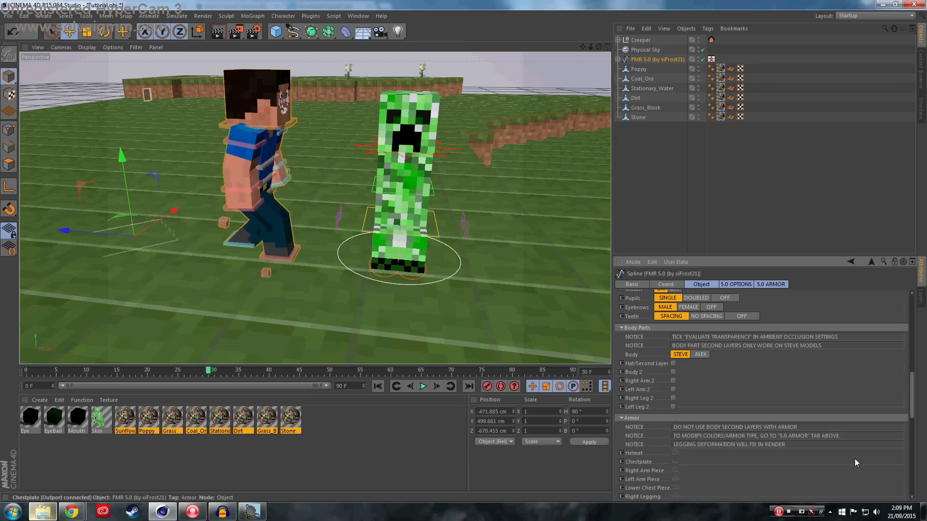
{"action": "scroll", "coordinate": [848, 459], "scroll_direction": "down", "scroll_amount": 2}
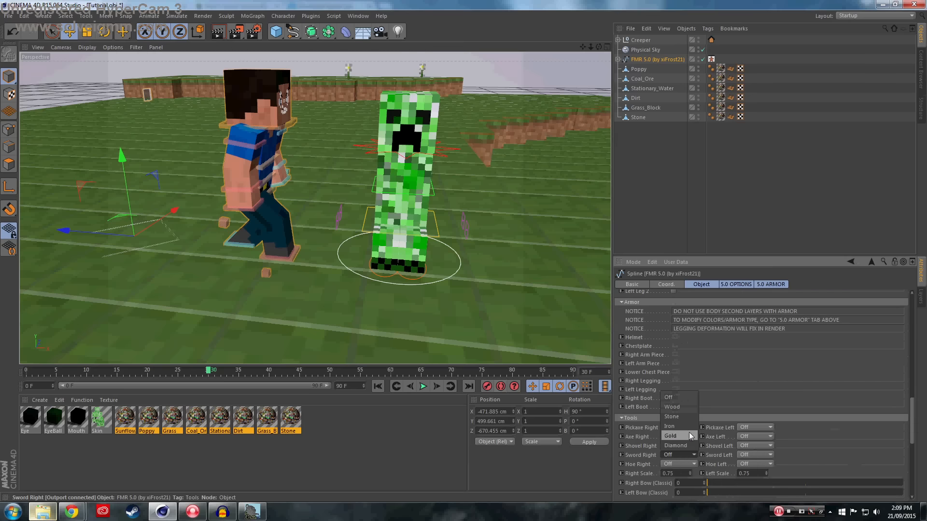
{"action": "left_click", "coordinate": [689, 436]}
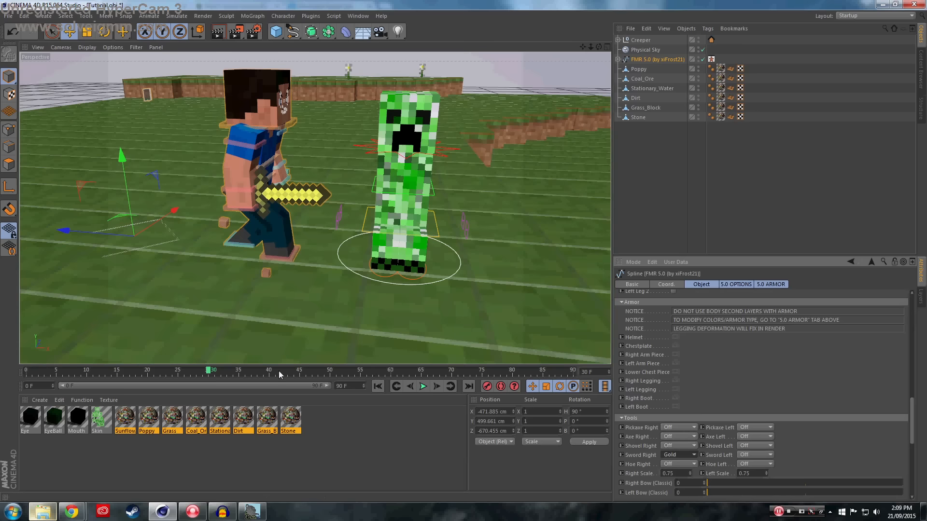
Go to frame 46 and set the Right Scale of the rig's tools to 1
{"action": "left_click_drag", "start_coordinate": [204, 375], "coordinate": [287, 374]}
{"action": "left_click_drag", "start_coordinate": [304, 408], "coordinate": [305, 409]}
{"action": "left_click", "coordinate": [689, 475]}
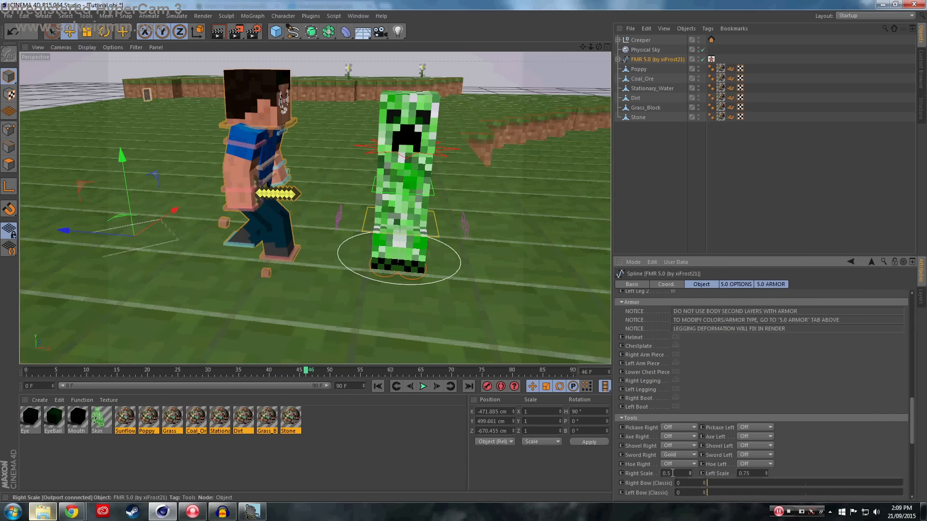
{"action": "left_click_drag", "start_coordinate": [687, 471], "coordinate": [691, 474]}
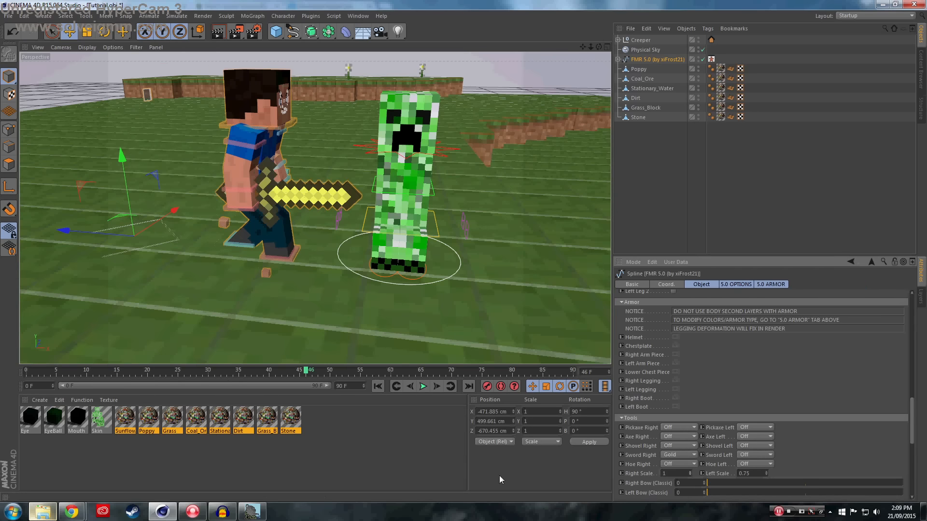
At frame 40, move the goalArmR_L control to about X -55.4 cm, Y 37.5 cm to pull the sword arm out and up
{"action": "left_click", "coordinate": [231, 372]}
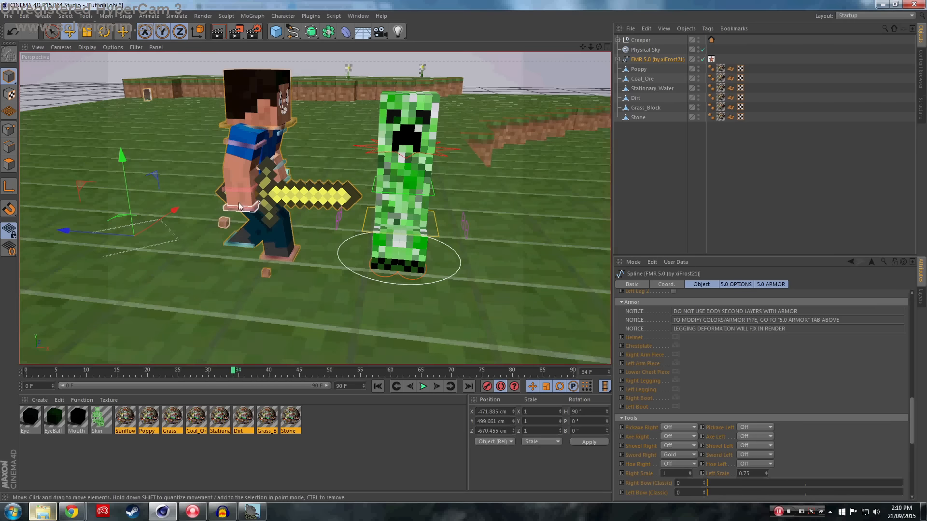
{"action": "left_click", "coordinate": [239, 202]}
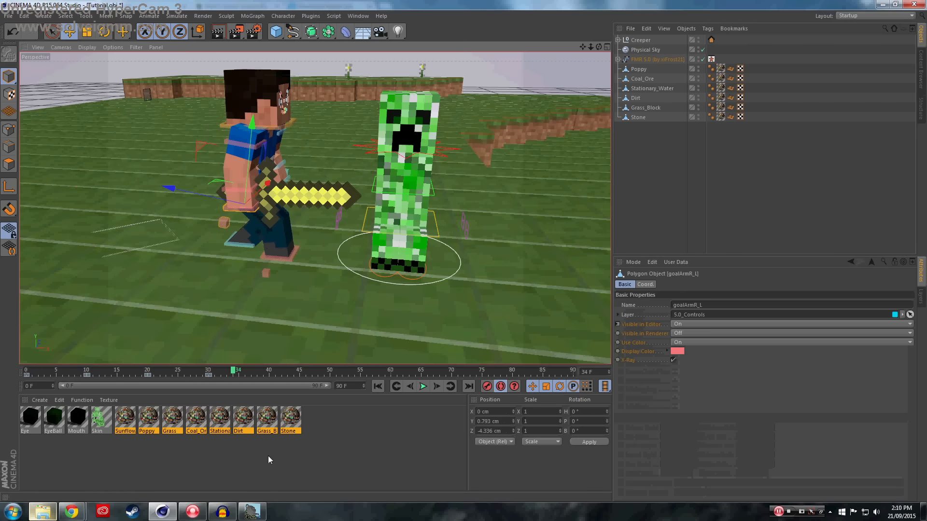
{"action": "left_click_drag", "start_coordinate": [236, 372], "coordinate": [219, 384]}
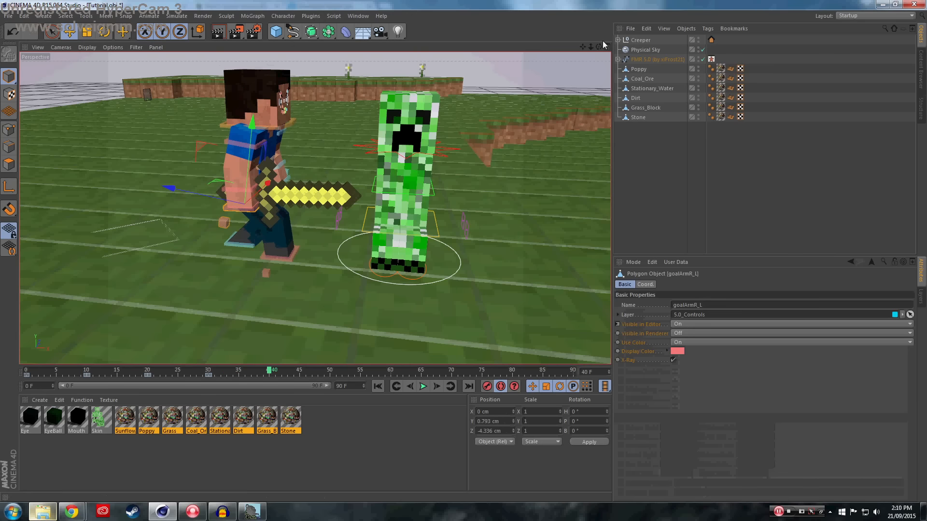
{"action": "left_click_drag", "start_coordinate": [583, 47], "coordinate": [583, 60]}
{"action": "key", "text": "e"}
{"action": "left_click_drag", "start_coordinate": [277, 224], "coordinate": [193, 230]}
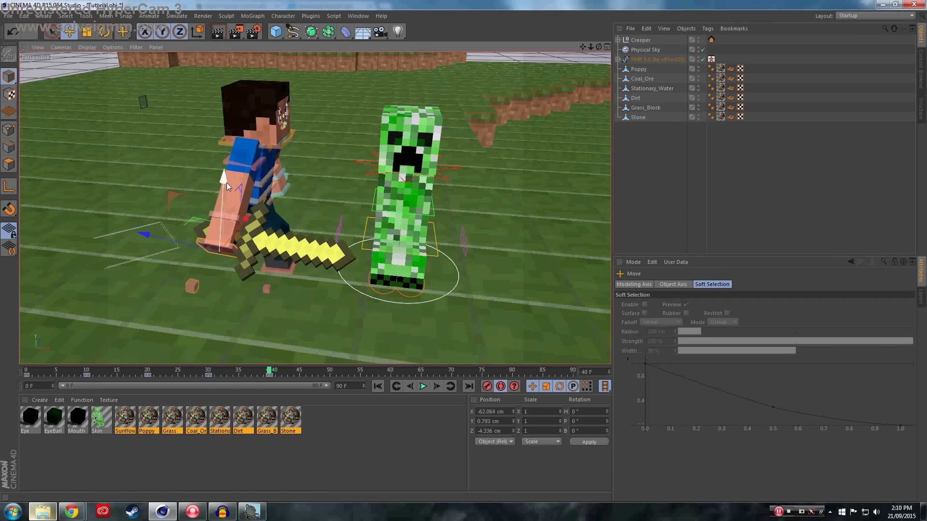
{"action": "left_click_drag", "start_coordinate": [224, 181], "coordinate": [235, 137]}
{"action": "left_click_drag", "start_coordinate": [225, 228], "coordinate": [250, 189]}
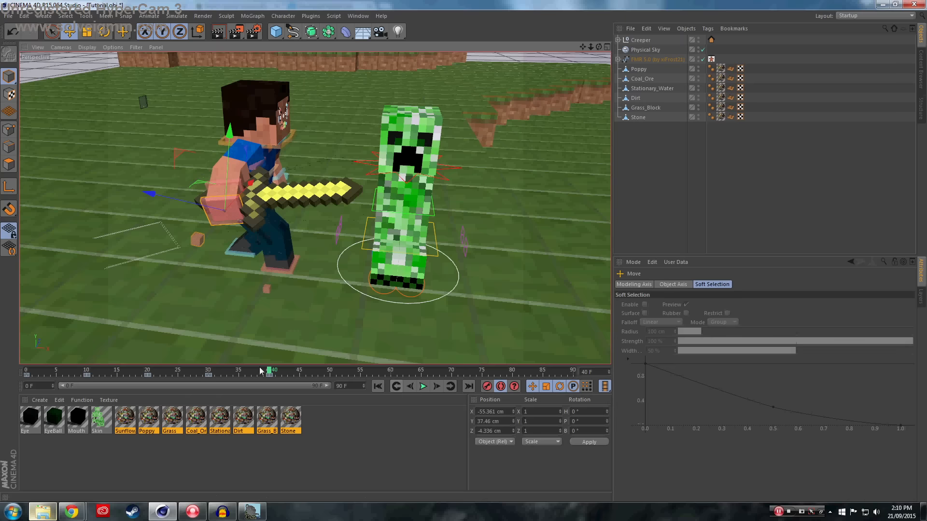
At frame 46, try rotating the sword arm's goalArmR_L control to a pitch of about 28.5°
{"action": "left_click_drag", "start_coordinate": [261, 371], "coordinate": [303, 384]}
{"action": "key", "text": "r"}
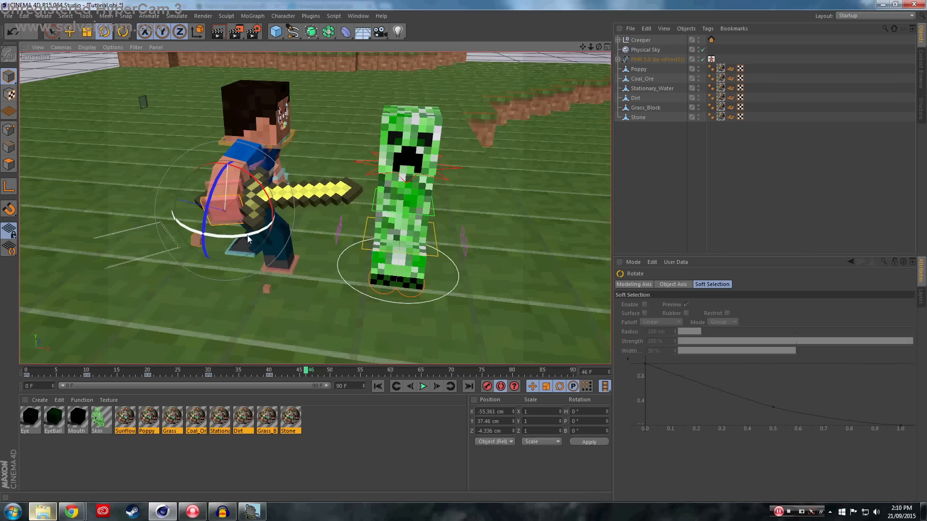
{"action": "left_click_drag", "start_coordinate": [248, 238], "coordinate": [279, 247]}
{"action": "key", "text": "ctrl+z"}
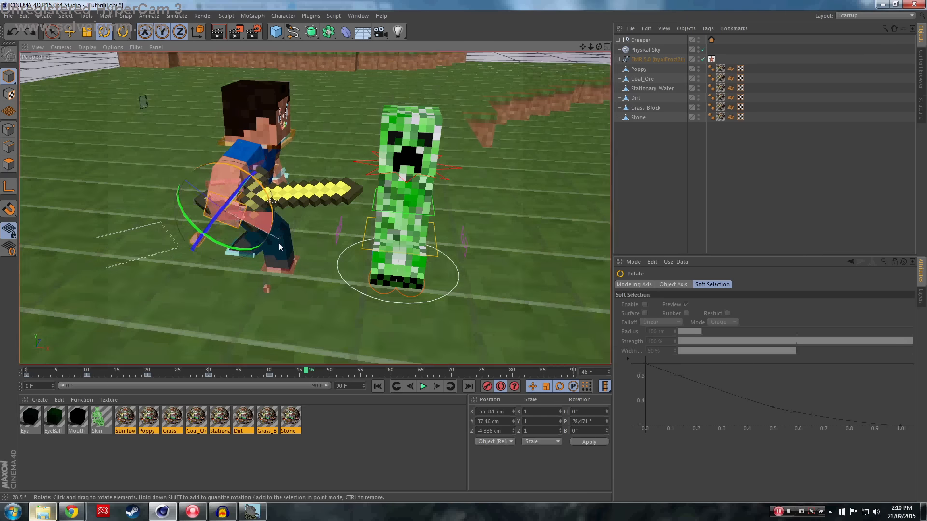
{"action": "key", "text": "ctrl+z"}
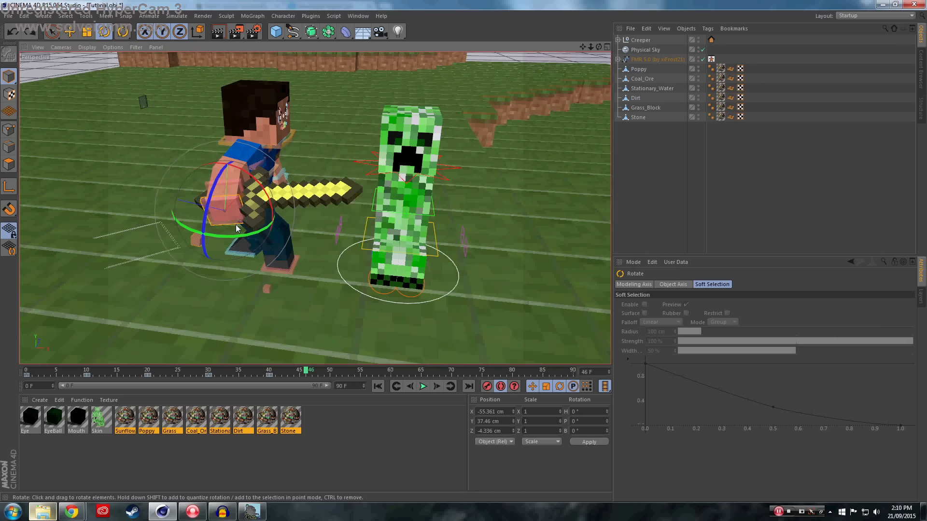
At frame 46, rotate the sword arm's goalArmR_L control to a heading of about -54.4°
{"action": "left_click_drag", "start_coordinate": [231, 236], "coordinate": [129, 266]}
{"action": "left_click_drag", "start_coordinate": [307, 372], "coordinate": [300, 390]}
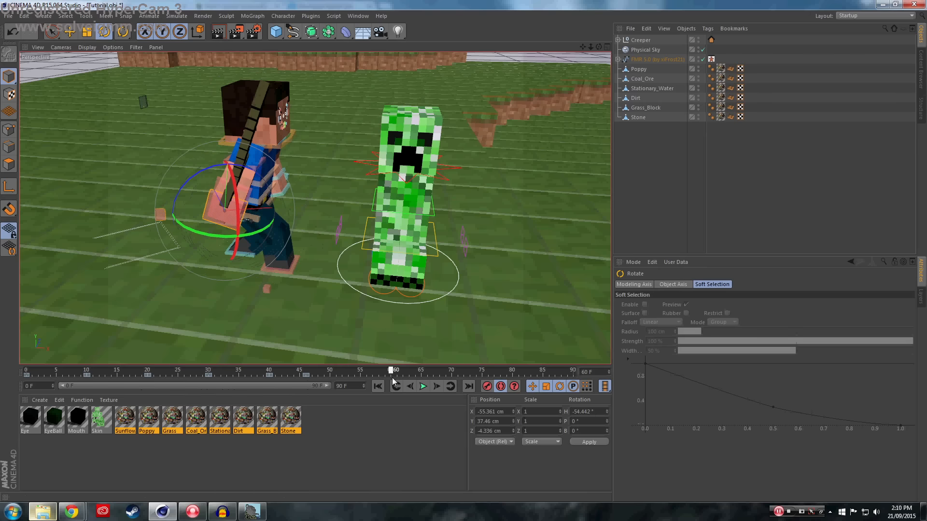
At frame 60, move goalArmR_L forward to about X -3.7 cm, Z -143.7 cm and rotate it to about H 1.9°, P 24.8°, B 87.8°
{"action": "left_click_drag", "start_coordinate": [389, 377], "coordinate": [367, 381]}
{"action": "key", "text": "e"}
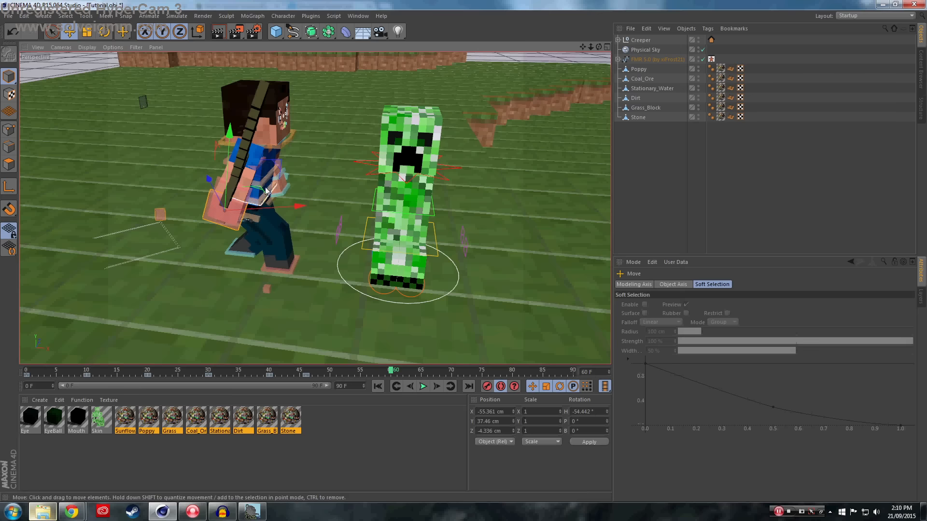
{"action": "left_click_drag", "start_coordinate": [265, 190], "coordinate": [406, 202]}
{"action": "key", "text": "r"}
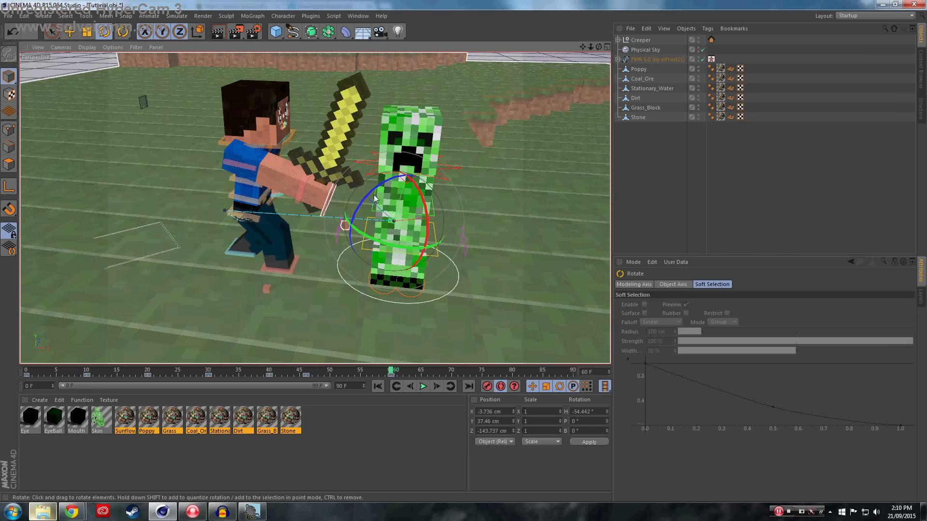
{"action": "left_click_drag", "start_coordinate": [375, 199], "coordinate": [396, 263]}
Move the Creeper closer to the character, to about X -223.6 cm, and shift its position key from frame 60 to frame 0
{"action": "key", "text": "e"}
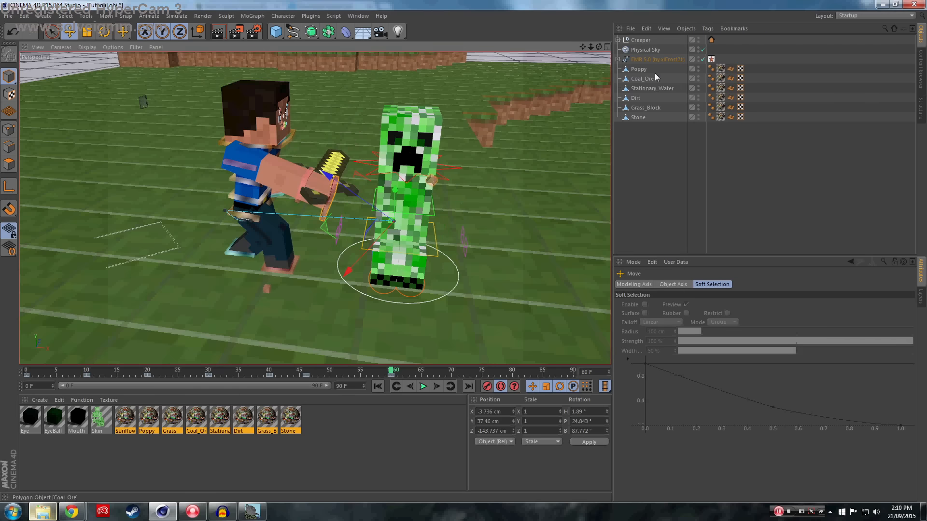
{"action": "left_click", "coordinate": [640, 39]}
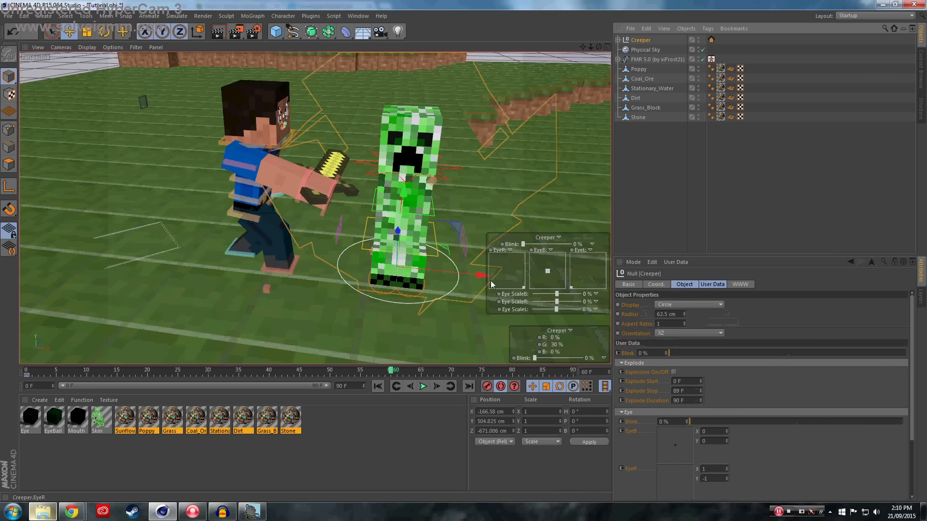
{"action": "left_click_drag", "start_coordinate": [475, 277], "coordinate": [426, 279]}
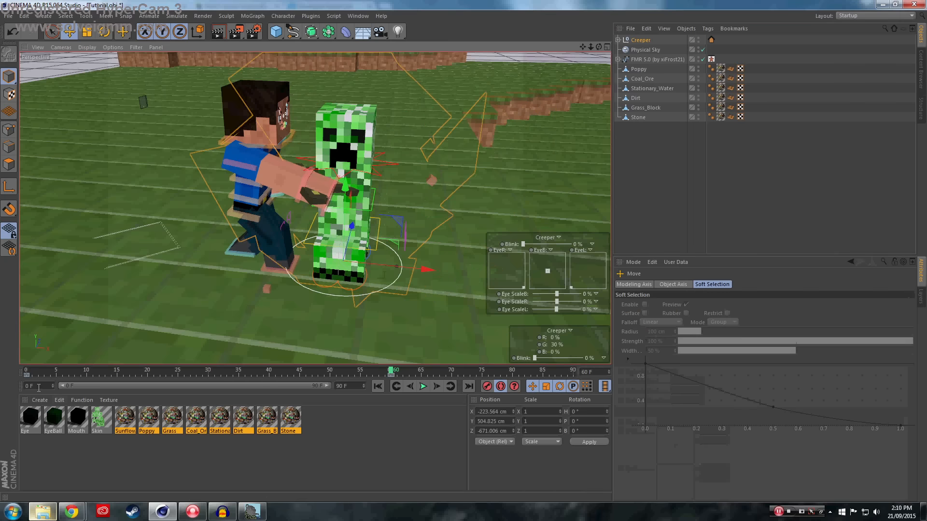
{"action": "left_click_drag", "start_coordinate": [36, 367], "coordinate": [203, 401]}
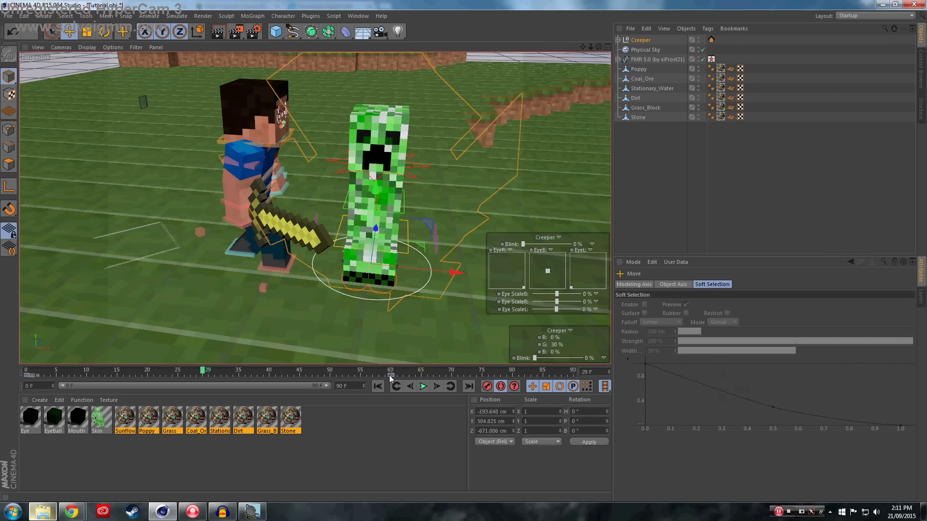
{"action": "left_click_drag", "start_coordinate": [389, 376], "coordinate": [343, 406]}
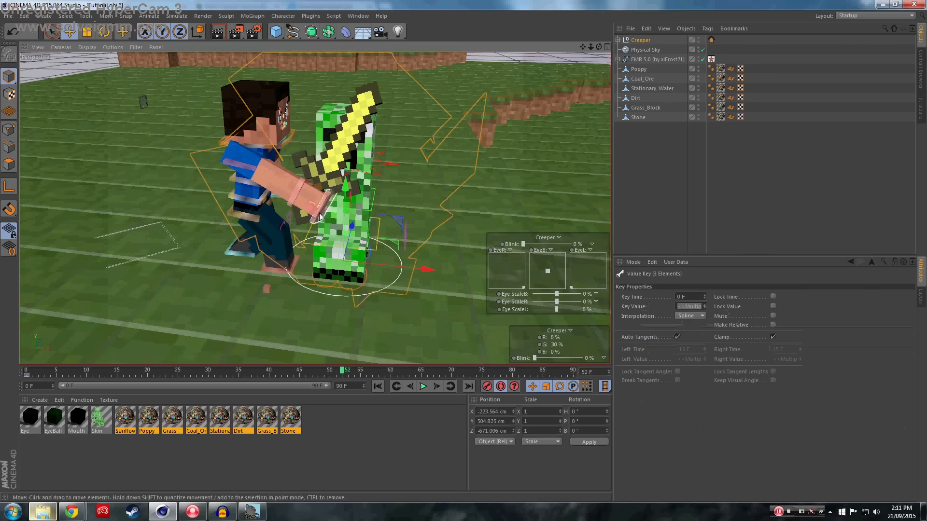
Rotate goalArmR_L to a bank of about 83.7° at frame 51 and about 19.7° at frame 46, and play back the swing
{"action": "left_click", "coordinate": [320, 217]}
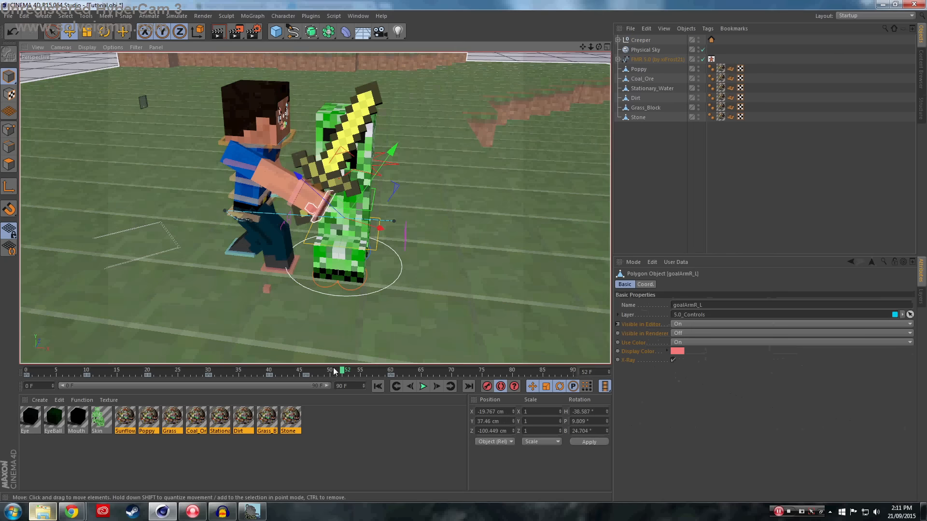
{"action": "left_click", "coordinate": [335, 372]}
{"action": "key", "text": "r"}
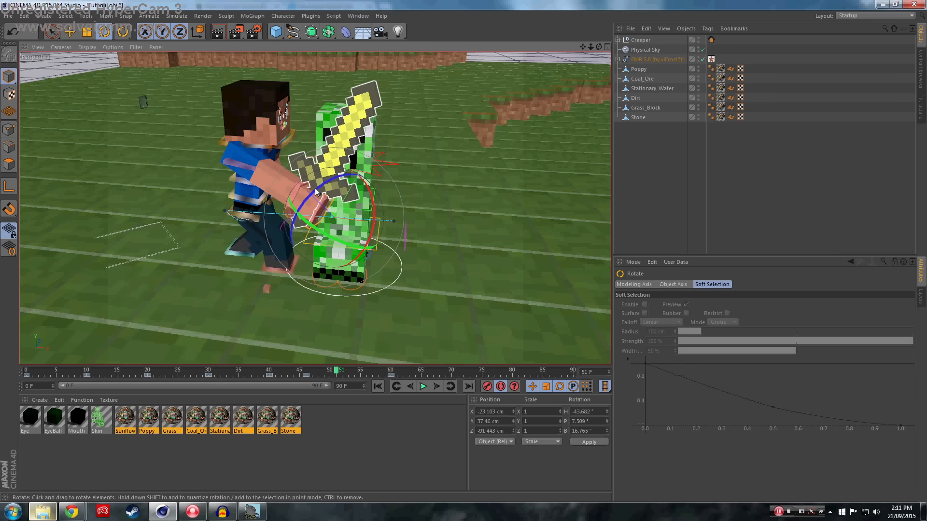
{"action": "left_click_drag", "start_coordinate": [316, 191], "coordinate": [305, 395]}
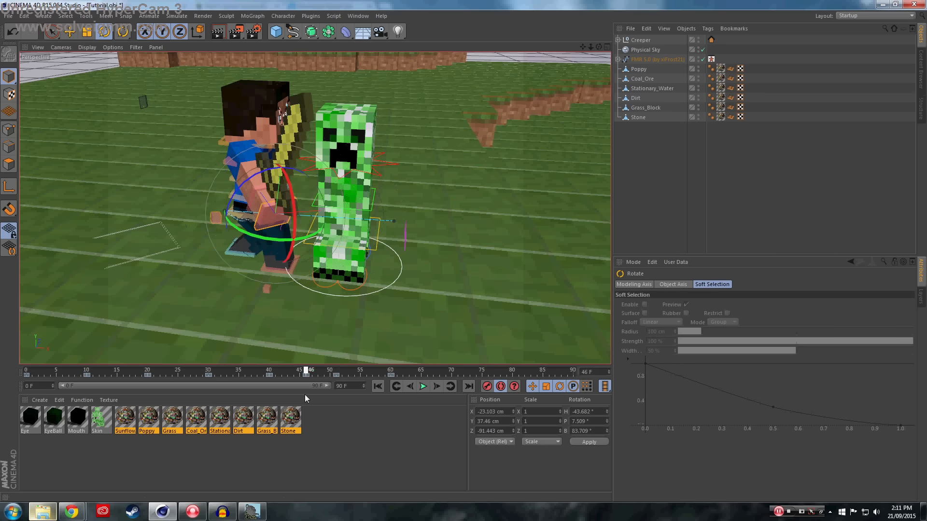
{"action": "left_click_drag", "start_coordinate": [252, 178], "coordinate": [275, 183]}
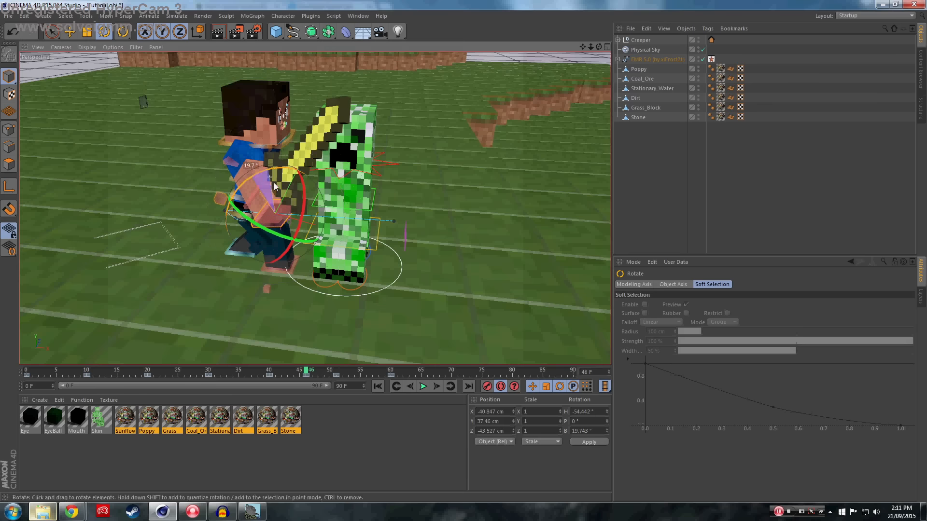
{"action": "left_click_drag", "start_coordinate": [307, 374], "coordinate": [265, 374]}
{"action": "left_click", "coordinate": [423, 386]}
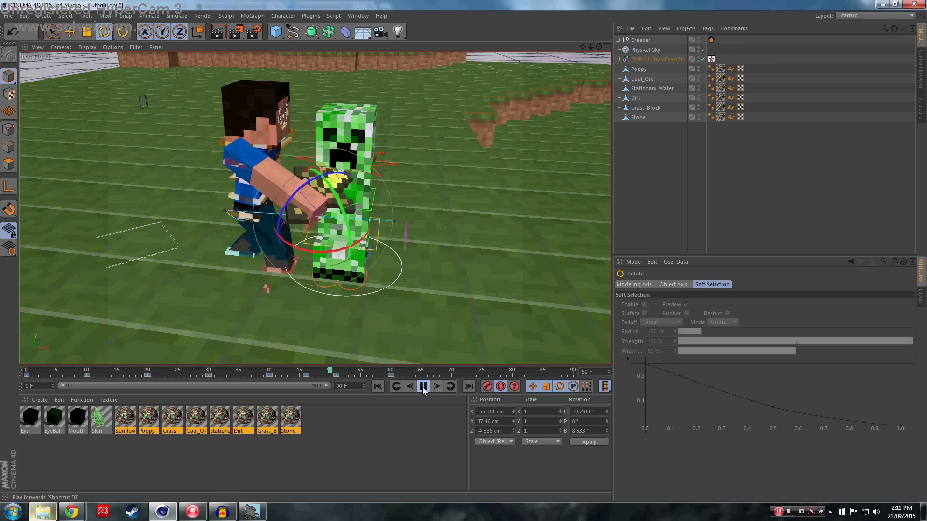
{"action": "left_click", "coordinate": [423, 387]}
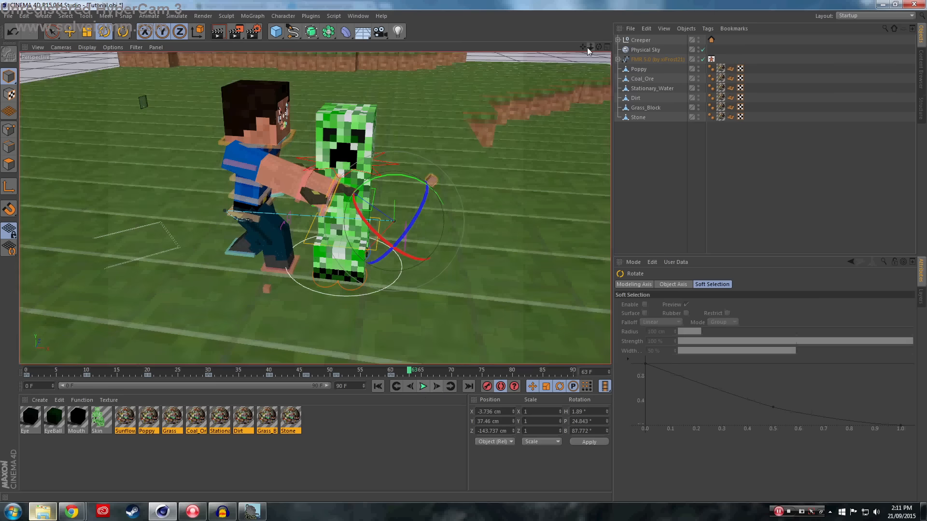
Turn on the Creeper's Explosion On/Off option at frame 63 and shift its key to frame 60
{"action": "left_click_drag", "start_coordinate": [587, 47], "coordinate": [585, 49]}
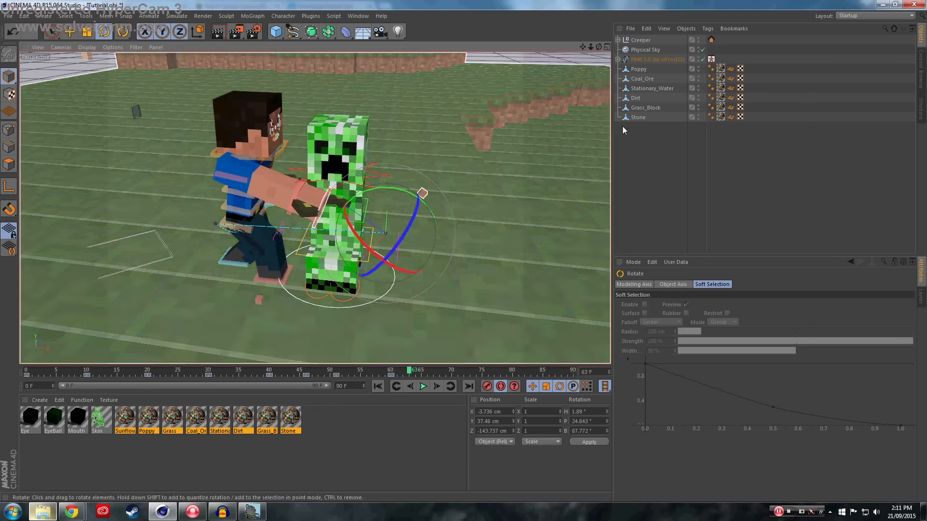
{"action": "left_click", "coordinate": [644, 41]}
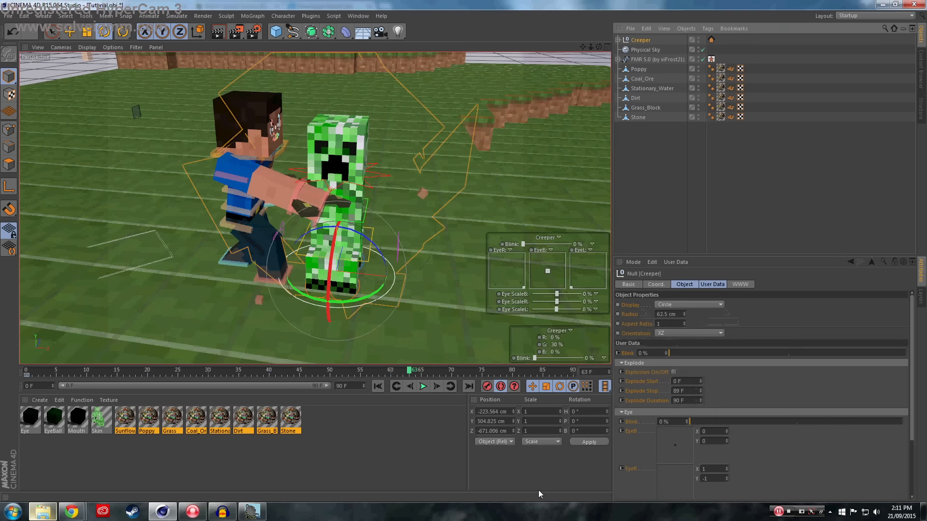
{"action": "left_click", "coordinate": [673, 373]}
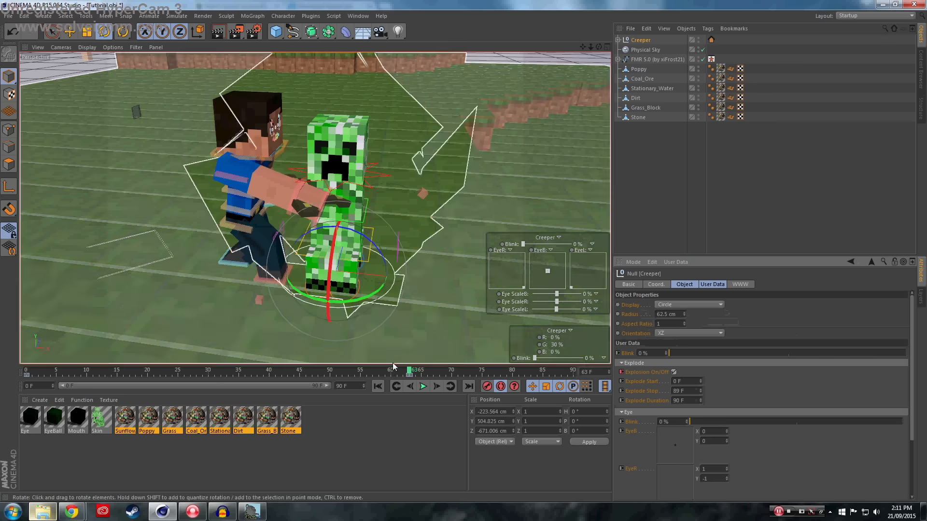
{"action": "left_click_drag", "start_coordinate": [408, 371], "coordinate": [363, 381]}
{"action": "left_click_drag", "start_coordinate": [334, 387], "coordinate": [342, 388]}
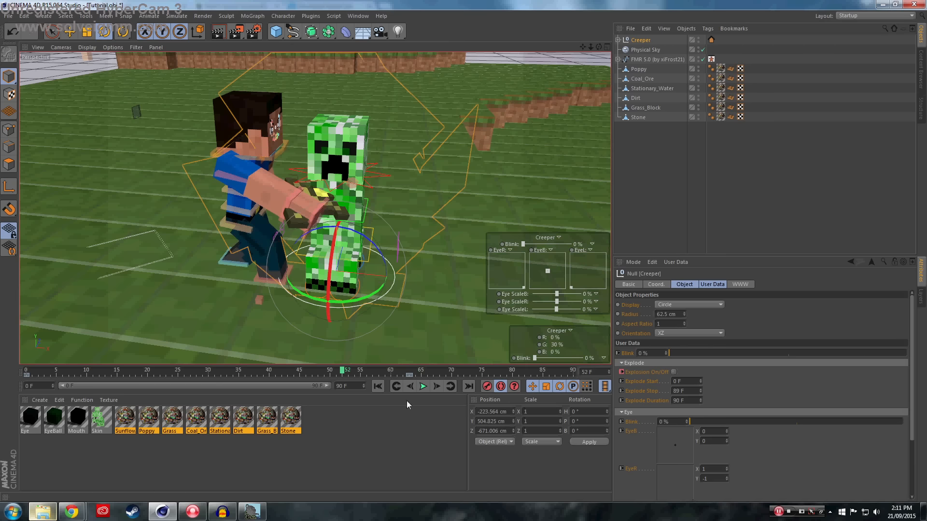
{"action": "left_click_drag", "start_coordinate": [411, 375], "coordinate": [393, 378]}
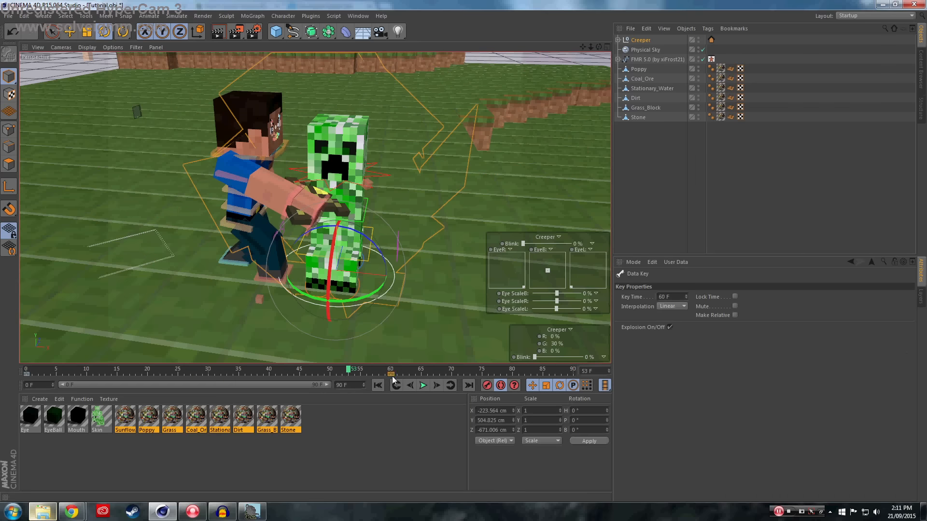
Key the Creeper's Blink at 0% on frame 53 and 28% on frame 57, and play back the animation from the start
{"action": "mouse_move", "coordinate": [665, 83]}
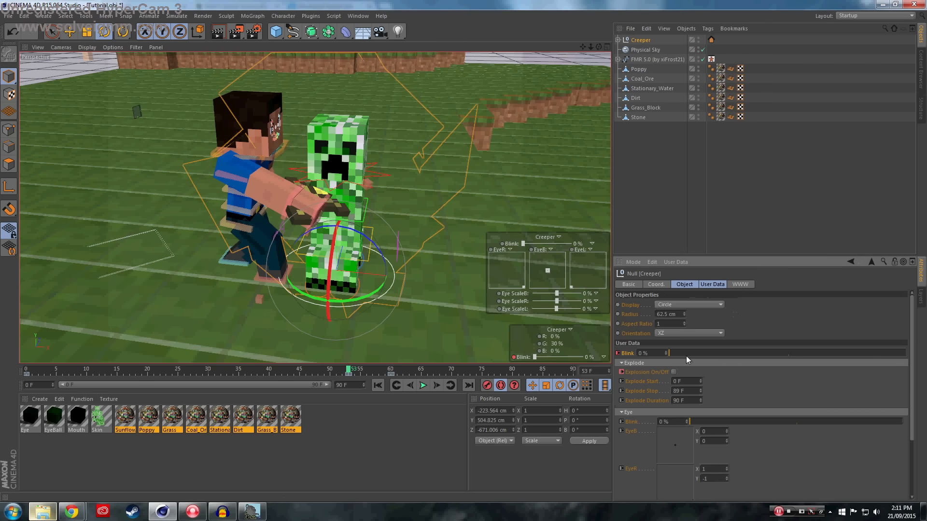
{"action": "left_click_drag", "start_coordinate": [686, 355], "coordinate": [749, 357]}
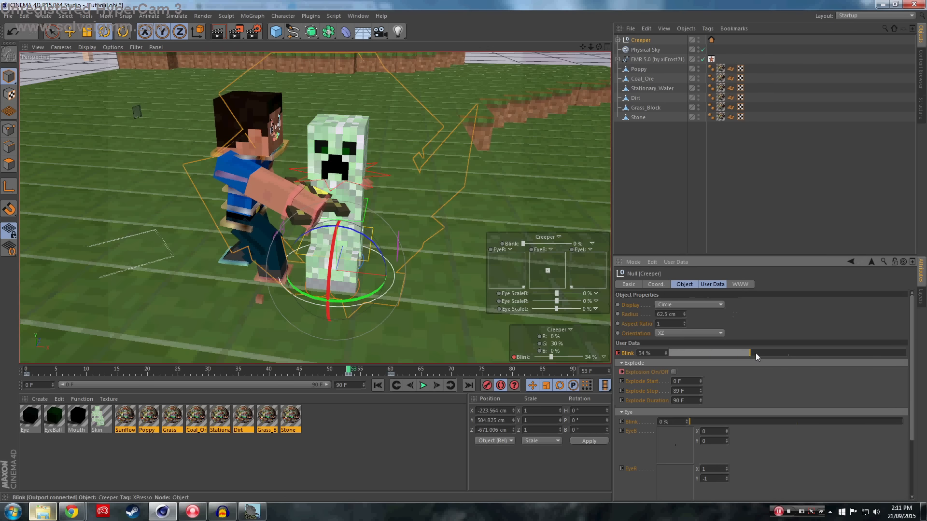
{"action": "key", "text": "ctrl+z"}
{"action": "left_click_drag", "start_coordinate": [352, 371], "coordinate": [369, 375]}
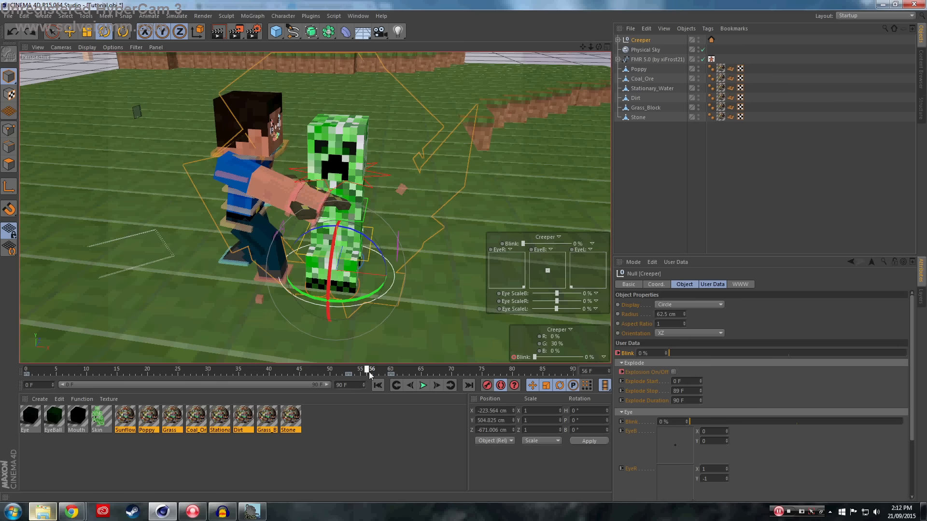
{"action": "left_click_drag", "start_coordinate": [688, 353], "coordinate": [736, 356]}
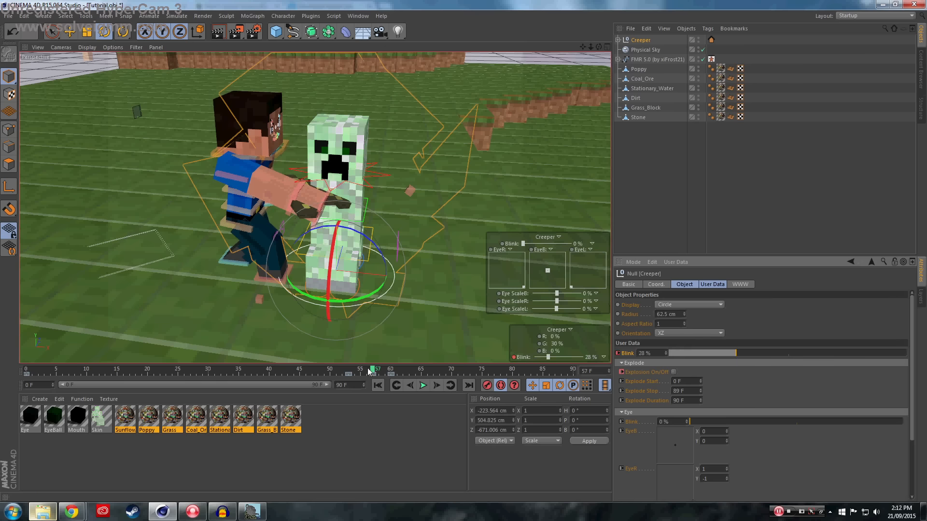
{"action": "left_click_drag", "start_coordinate": [378, 372], "coordinate": [27, 381]}
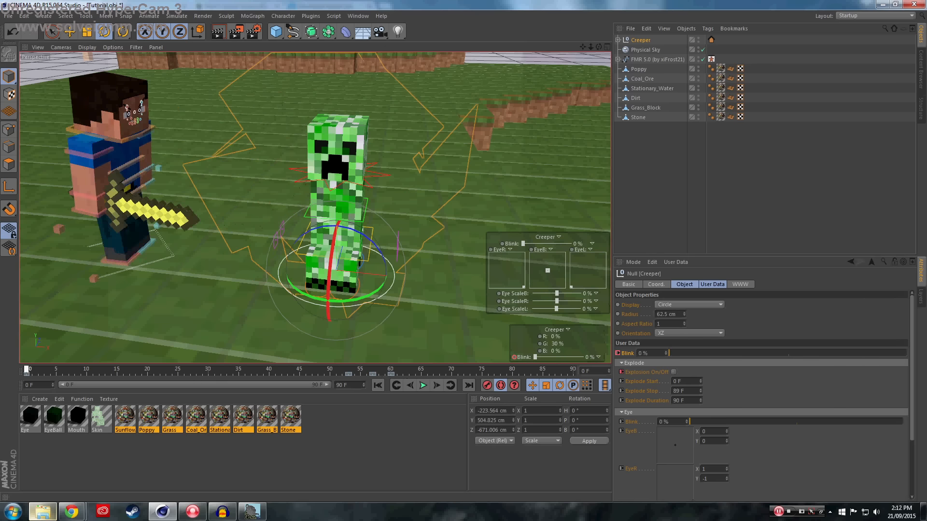
{"action": "left_click", "coordinate": [422, 386]}
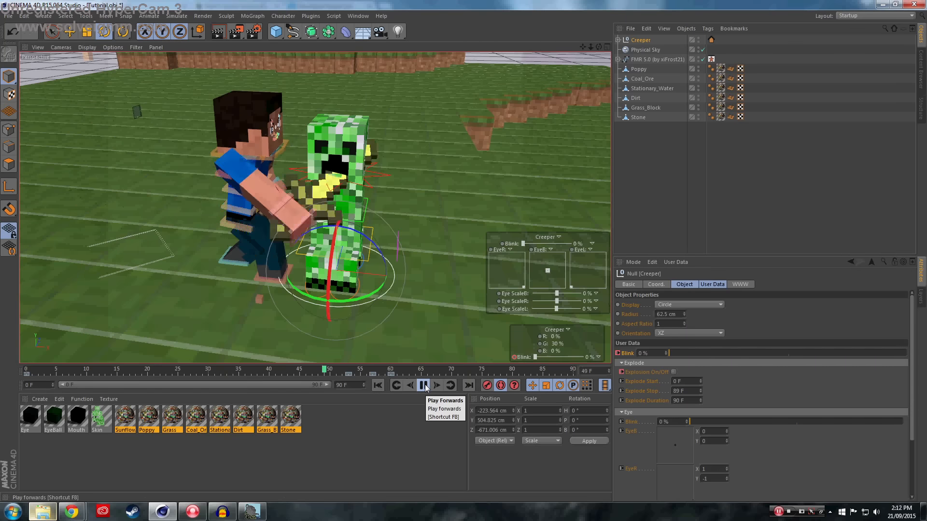
{"action": "left_click", "coordinate": [423, 385]}
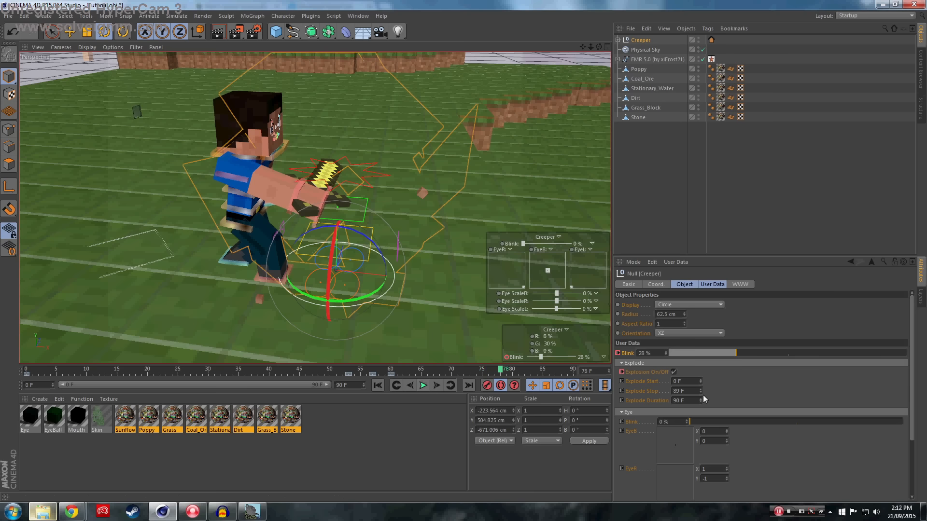
At frame 52, add a MoText object and move it beside the Creeper to about X -328.8 cm, Y 493.5 cm, Z -625 cm
{"action": "left_click_drag", "start_coordinate": [466, 377], "coordinate": [344, 371]}
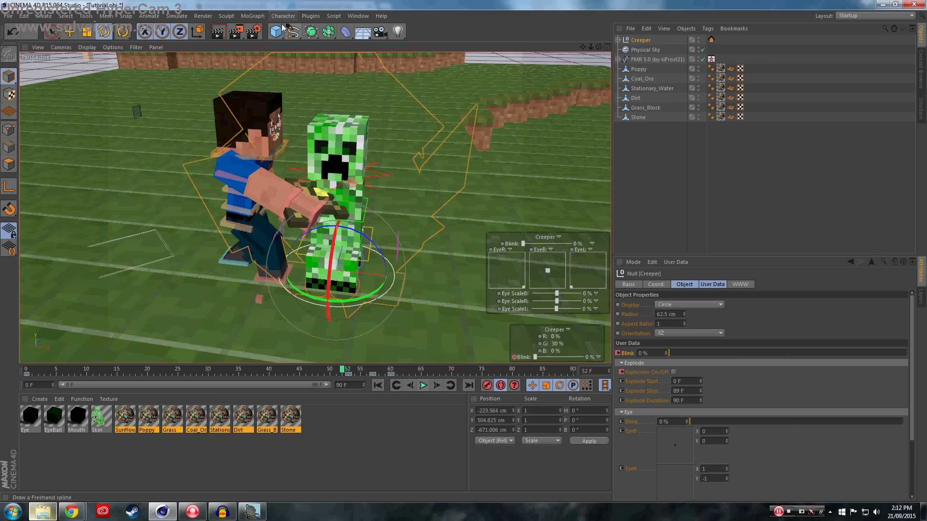
{"action": "left_click", "coordinate": [252, 16]}
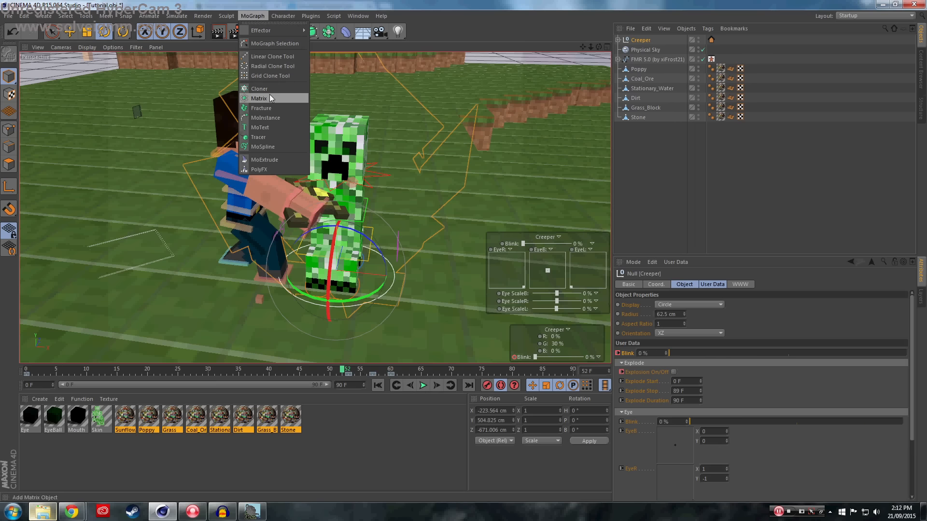
{"action": "left_click", "coordinate": [272, 128]}
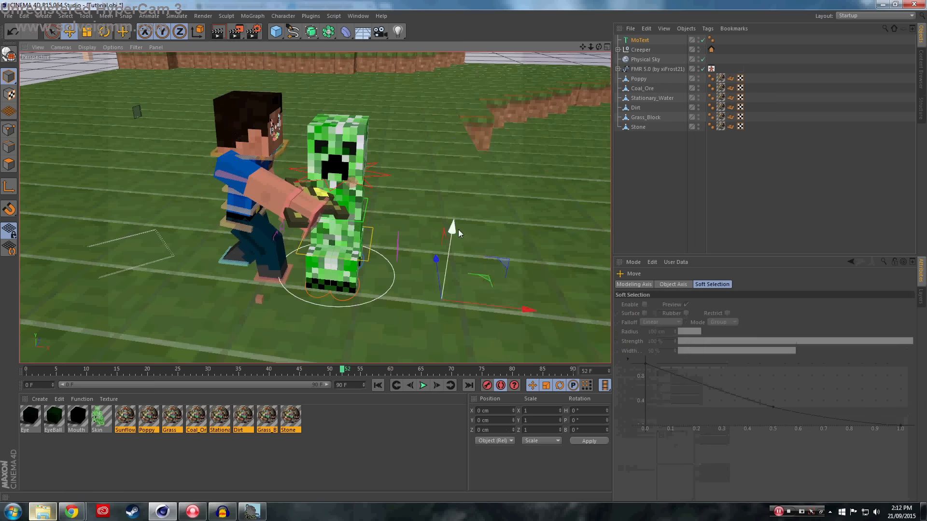
{"action": "left_click_drag", "start_coordinate": [471, 253], "coordinate": [372, 171]}
{"action": "left_click_drag", "start_coordinate": [335, 72], "coordinate": [334, 38]}
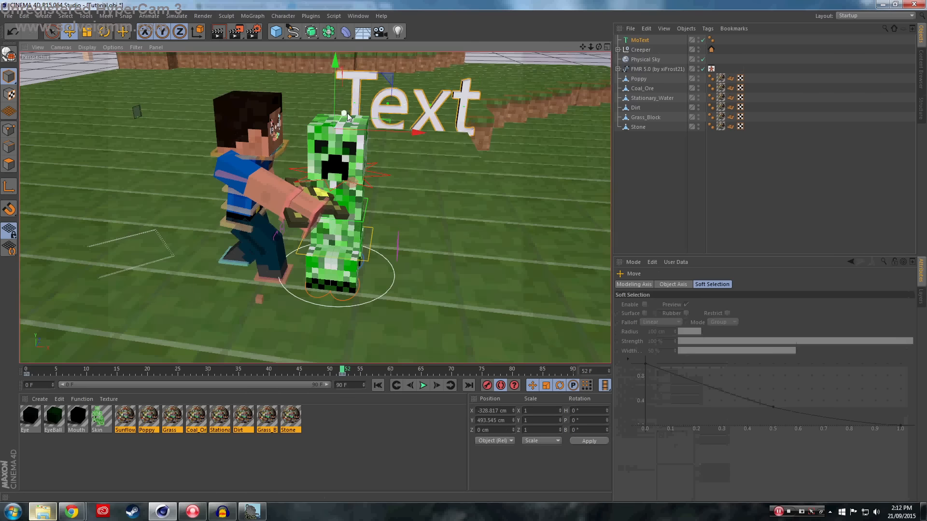
{"action": "left_click_drag", "start_coordinate": [337, 102], "coordinate": [351, 275]}
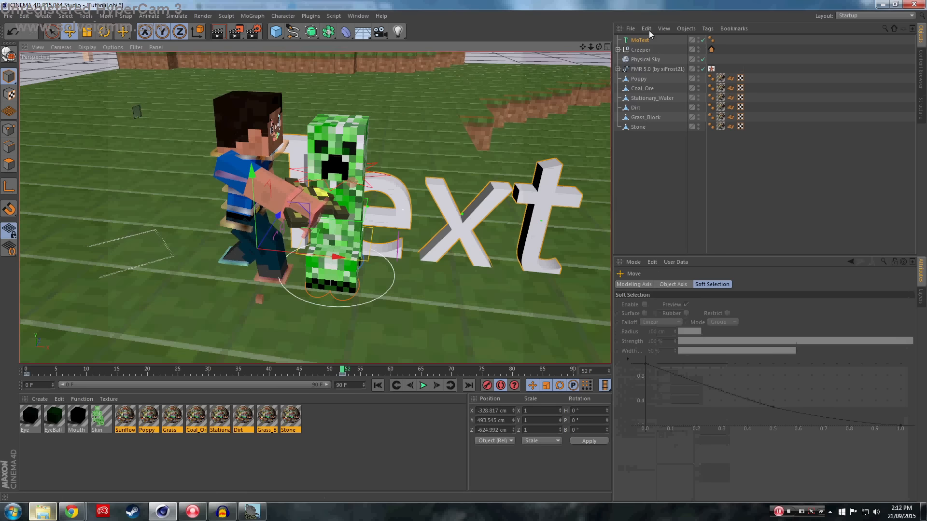
Change the MoText object's text to "Name" and set its depth to about 45 cm
{"action": "left_click", "coordinate": [640, 40]}
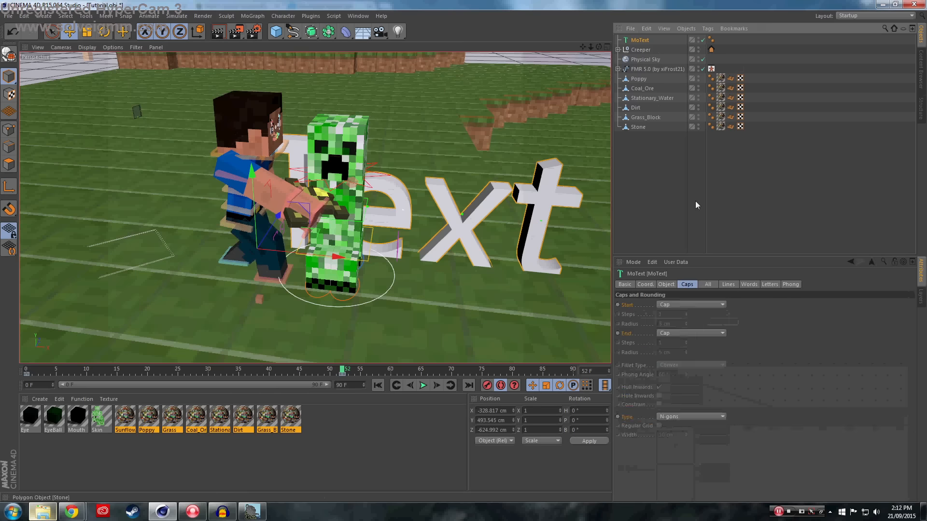
{"action": "left_click", "coordinate": [666, 284]}
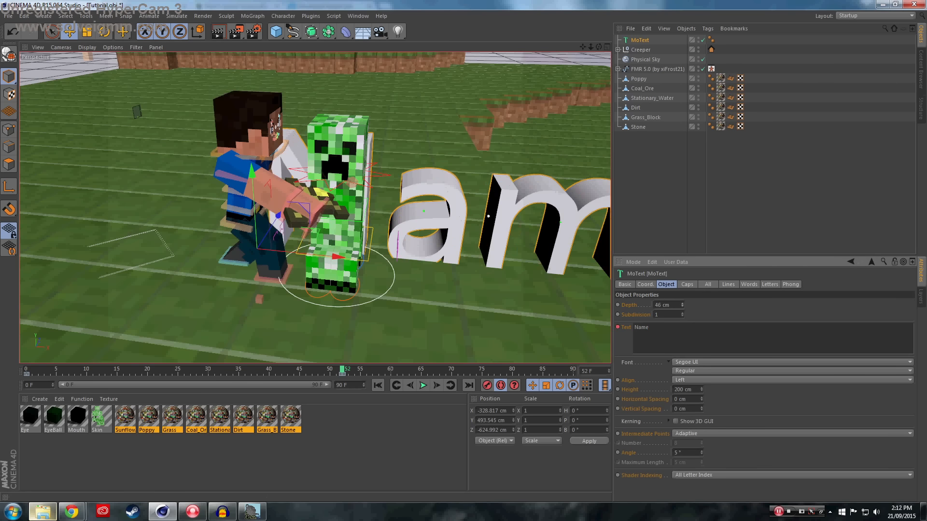
Set the MoText object's font to Minecrafter
{"action": "left_click", "coordinate": [700, 362]}
{"action": "scroll", "coordinate": [724, 290], "scroll_direction": "up", "scroll_amount": 20}
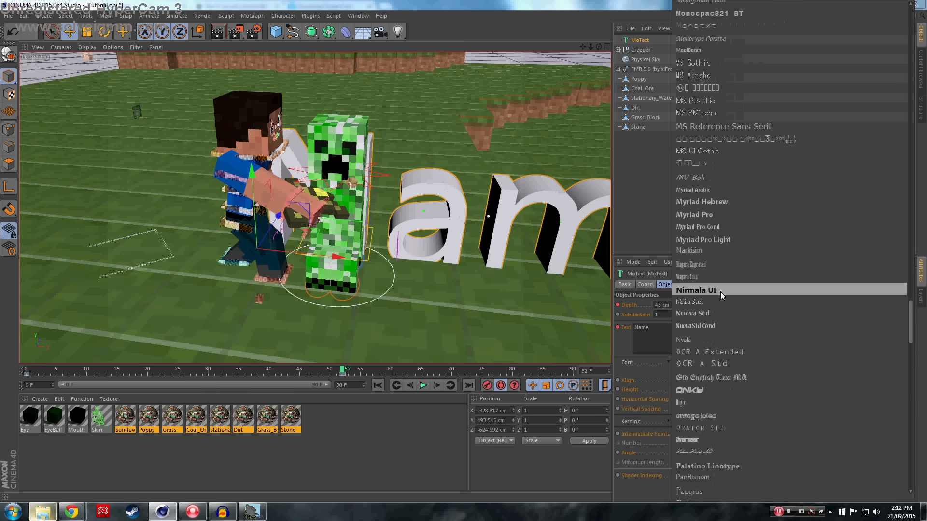
{"action": "scroll", "coordinate": [740, 29], "scroll_direction": "up", "scroll_amount": 2}
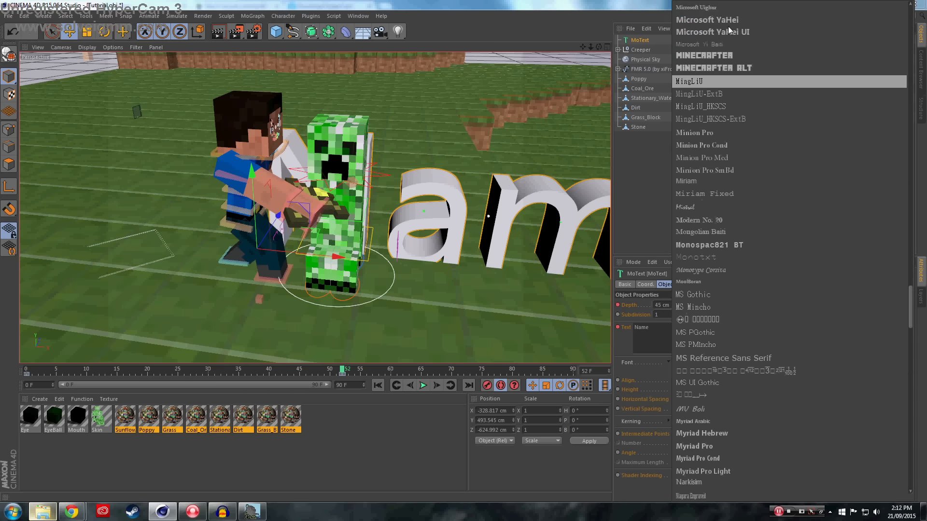
{"action": "left_click", "coordinate": [737, 58]}
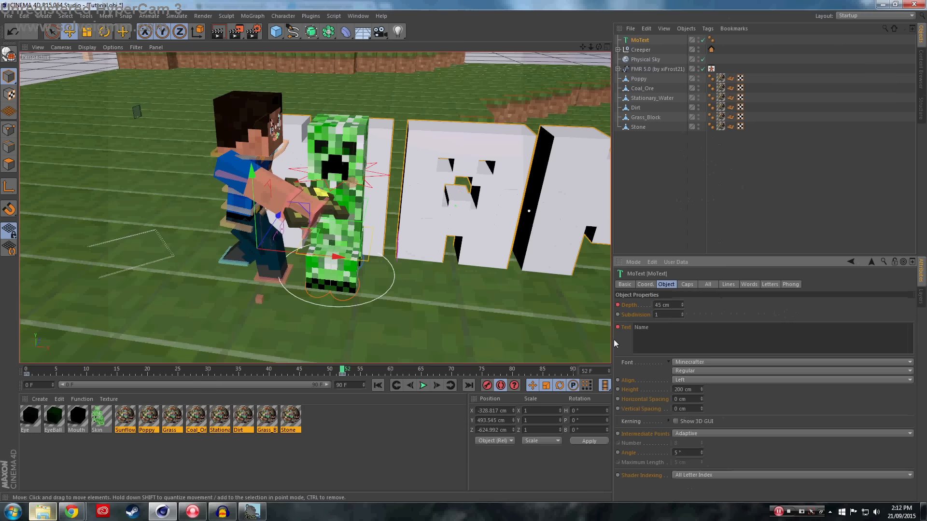
Scale the MoText down to a depth of about 25.9 cm and, at frame 2, move it to about X -415.9 cm
{"action": "key", "text": "t"}
{"action": "left_click_drag", "start_coordinate": [547, 318], "coordinate": [341, 332]}
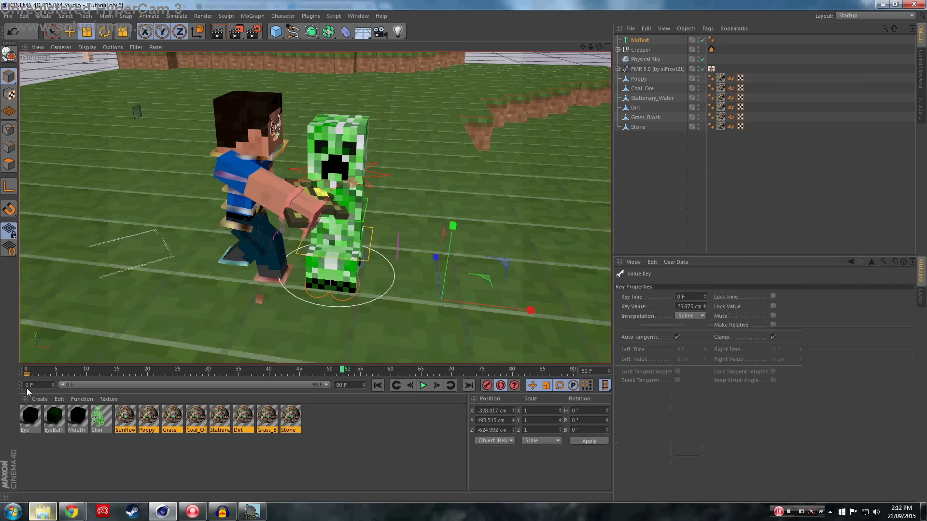
{"action": "mouse_move", "coordinate": [38, 368]}
{"action": "left_mouse_down"}
{"action": "mouse_move", "coordinate": [22, 371]}
{"action": "mouse_move", "coordinate": [39, 373]}
{"action": "left_mouse_up"}
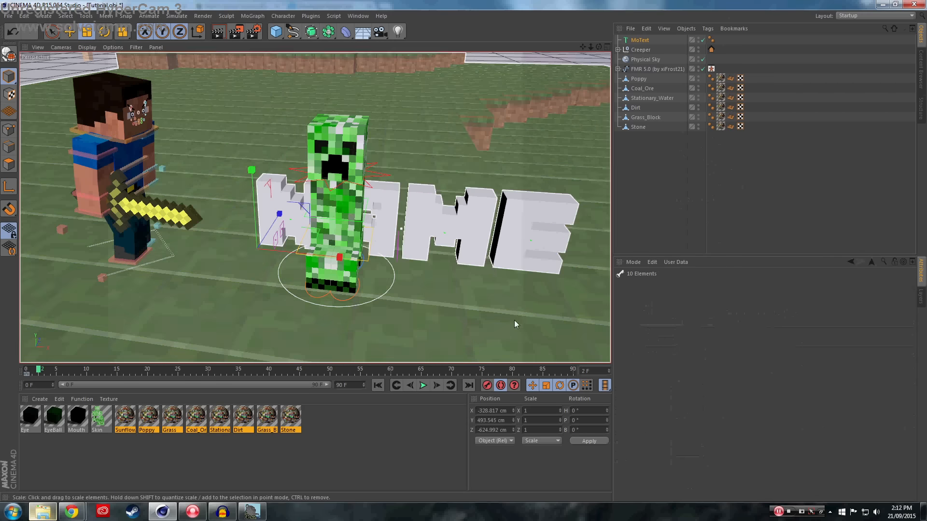
{"action": "key", "text": "e"}
{"action": "left_click_drag", "start_coordinate": [331, 264], "coordinate": [264, 259]}
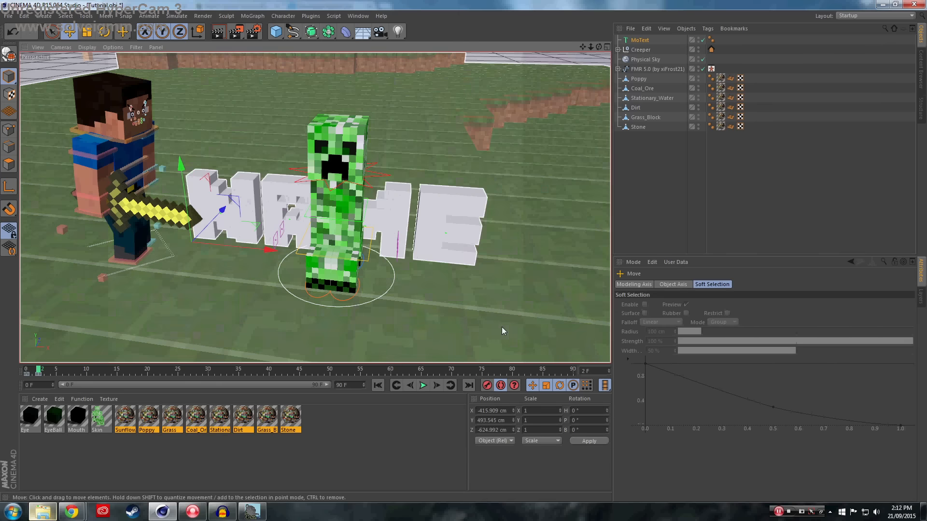
{"action": "key", "text": "t"}
{"action": "left_click_drag", "start_coordinate": [502, 331], "coordinate": [85, 352]}
{"action": "key", "text": "ctrl+z"}
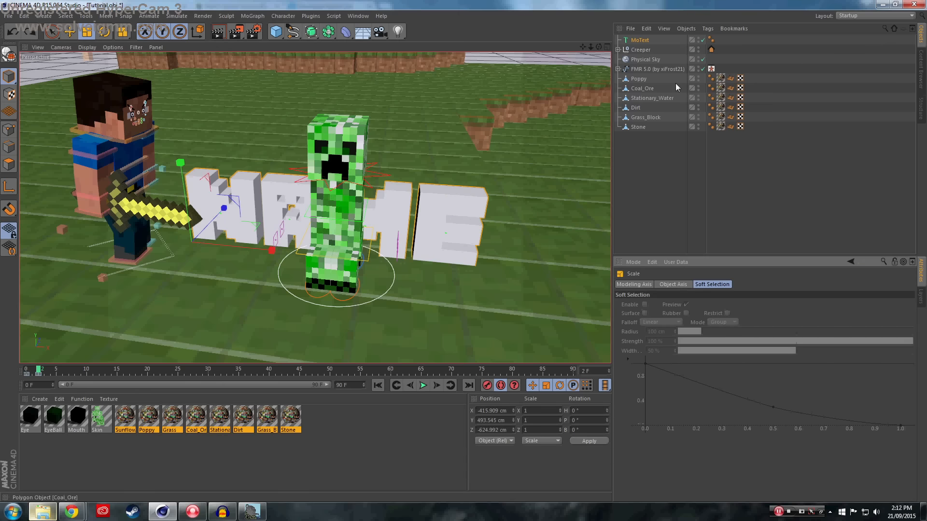
Set the MoText's alignment to Middle and scale the text down to a height of about 3.6 cm
{"action": "left_click", "coordinate": [644, 42]}
{"action": "left_click", "coordinate": [693, 381]}
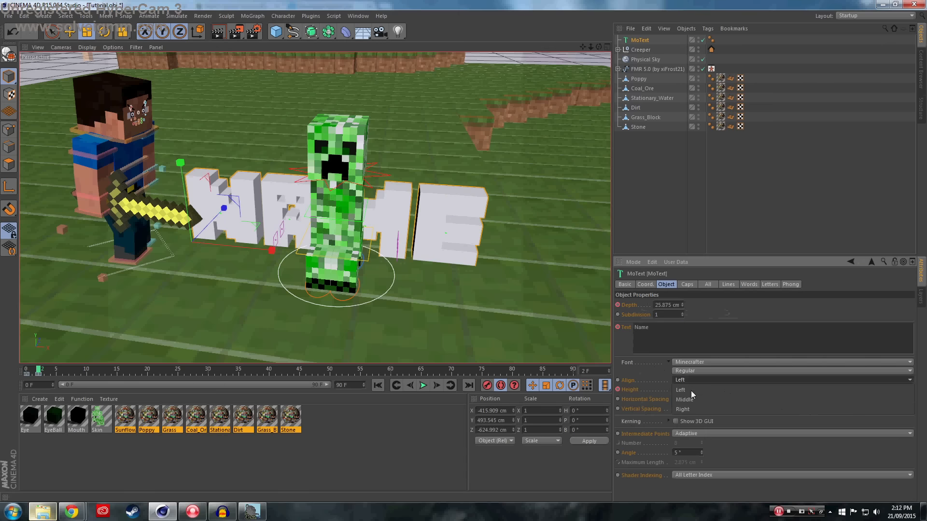
{"action": "left_click", "coordinate": [689, 406]}
{"action": "key", "text": "t"}
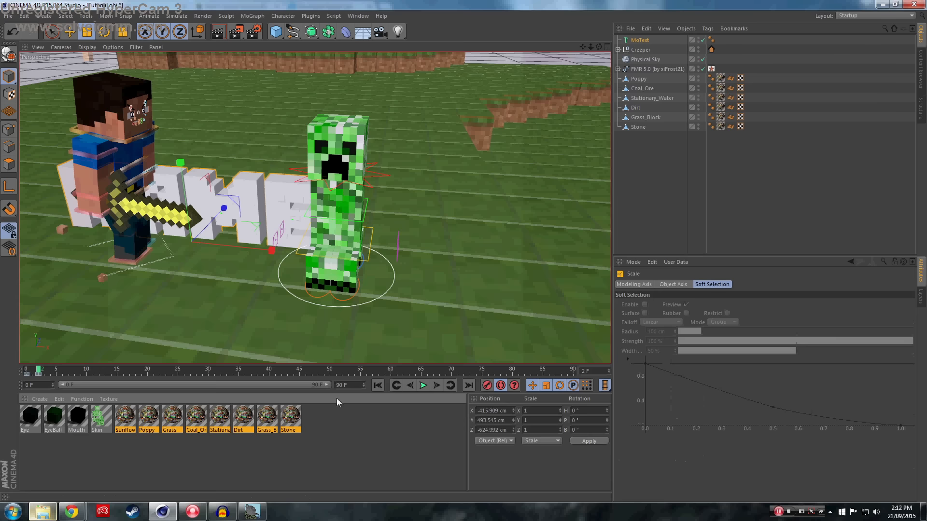
{"action": "left_click_drag", "start_coordinate": [392, 347], "coordinate": [192, 237]}
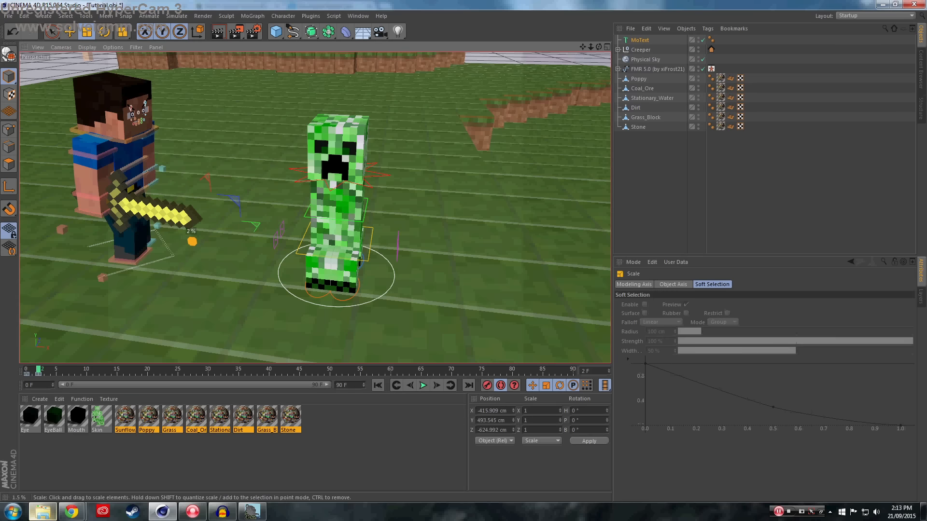
{"action": "left_click_drag", "start_coordinate": [192, 238], "coordinate": [192, 241]}
Move the tiny MoText to the Creeper's head at about X -227.7 cm, Y 637.4 cm, Z -675.9 cm
{"action": "key", "text": "e"}
{"action": "left_click_drag", "start_coordinate": [274, 248], "coordinate": [425, 266]}
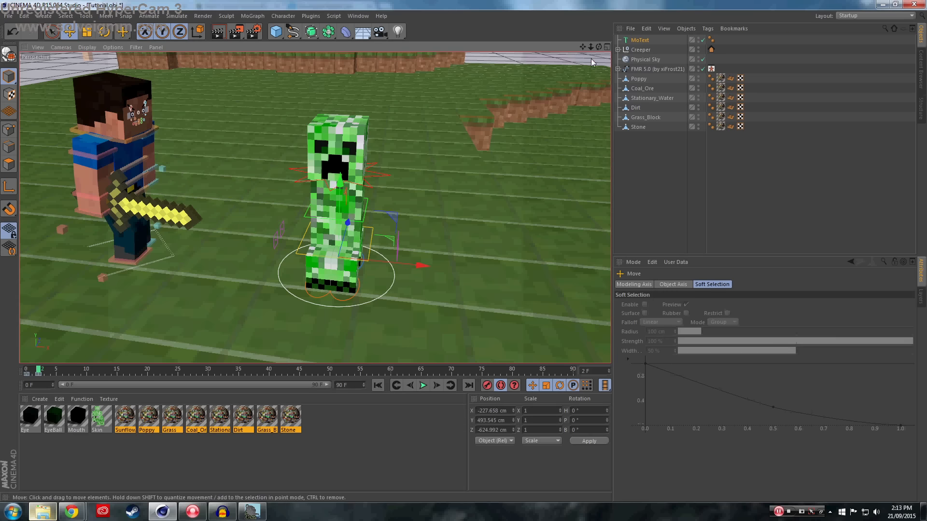
{"action": "left_click_drag", "start_coordinate": [598, 47], "coordinate": [458, 50]}
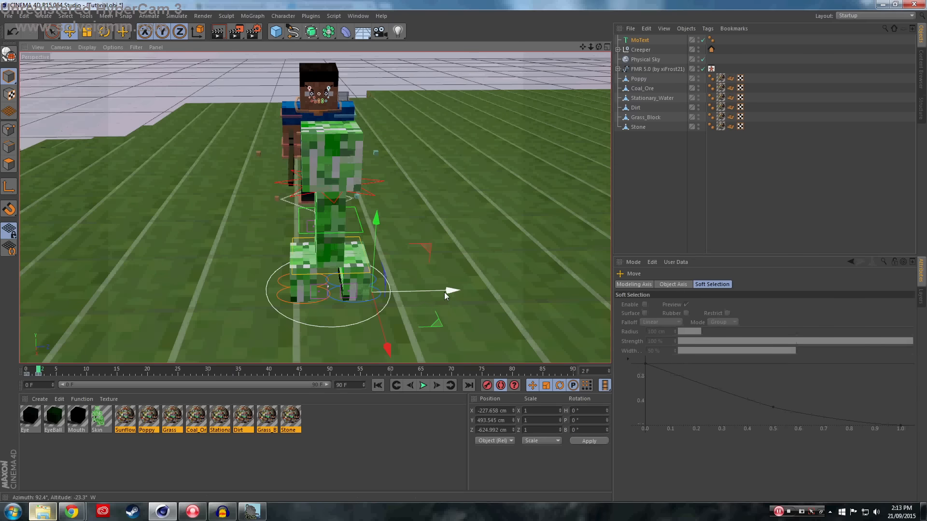
{"action": "left_click_drag", "start_coordinate": [445, 296], "coordinate": [395, 291]}
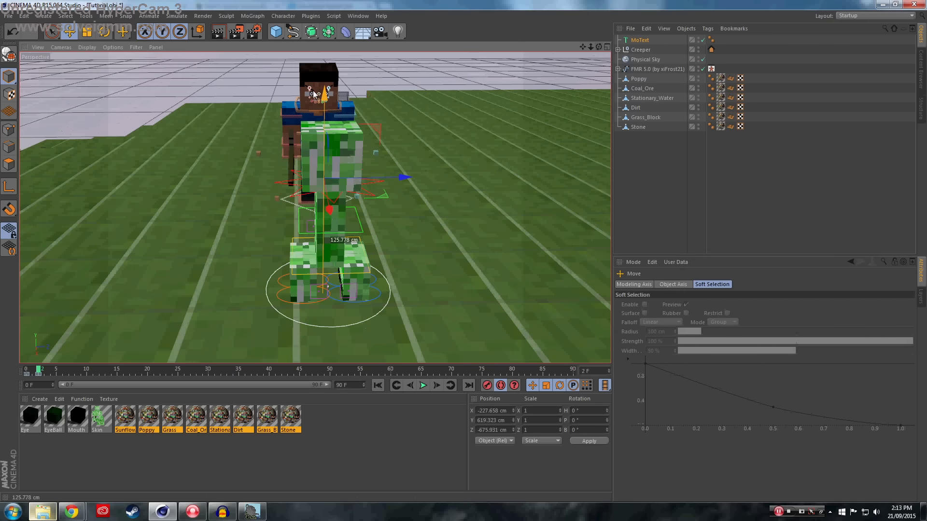
{"action": "left_click_drag", "start_coordinate": [314, 93], "coordinate": [314, 73]}
{"action": "left_click_drag", "start_coordinate": [598, 47], "coordinate": [724, 48]}
Find frame 59, just before the Creeper's explosion, and key the MoText there
{"action": "left_click", "coordinate": [34, 374]}
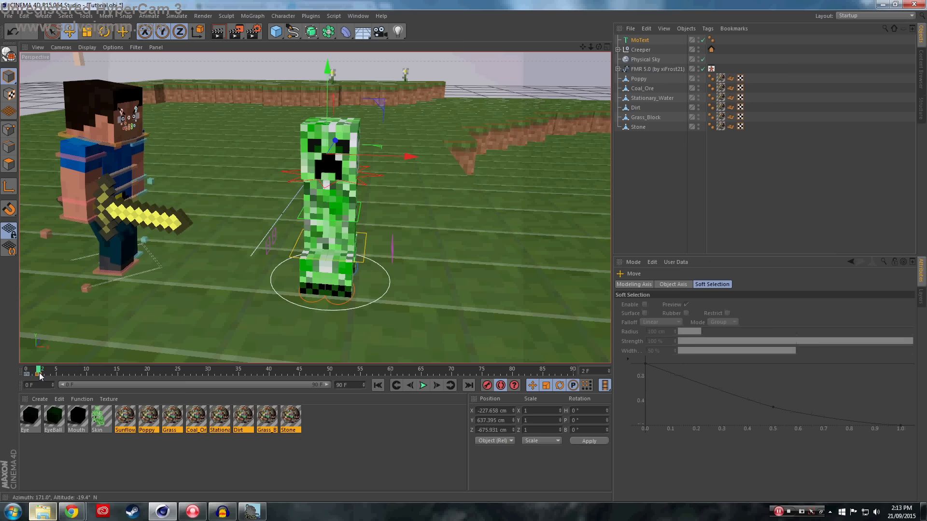
{"action": "left_click_drag", "start_coordinate": [31, 374], "coordinate": [367, 398]}
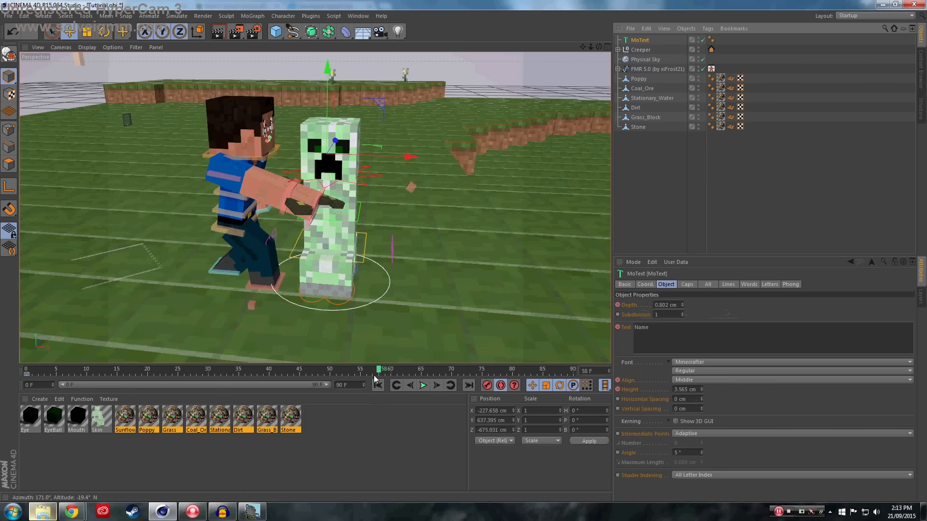
{"action": "left_click", "coordinate": [379, 370]}
{"action": "mouse_move", "coordinate": [389, 374]}
{"action": "left_mouse_down"}
{"action": "mouse_move", "coordinate": [408, 383]}
{"action": "mouse_move", "coordinate": [385, 372]}
{"action": "left_mouse_up"}
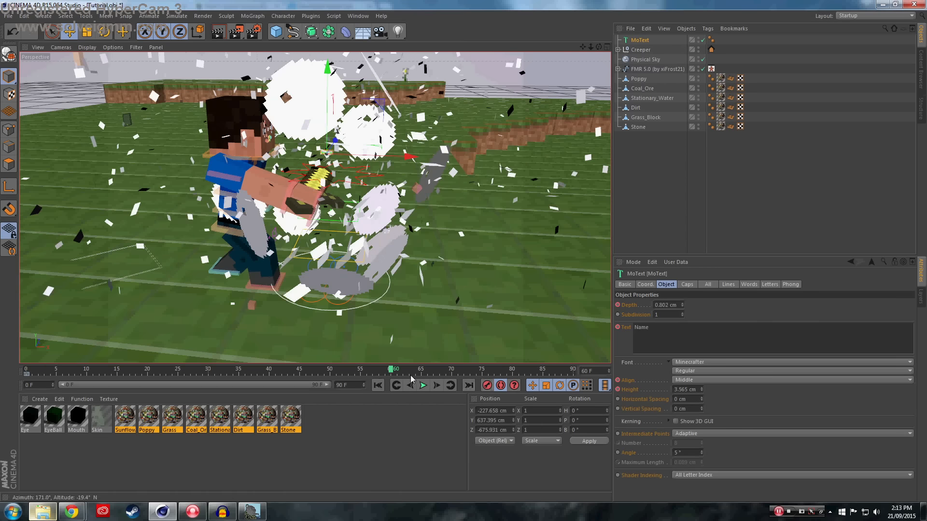
{"action": "left_click", "coordinate": [409, 387]}
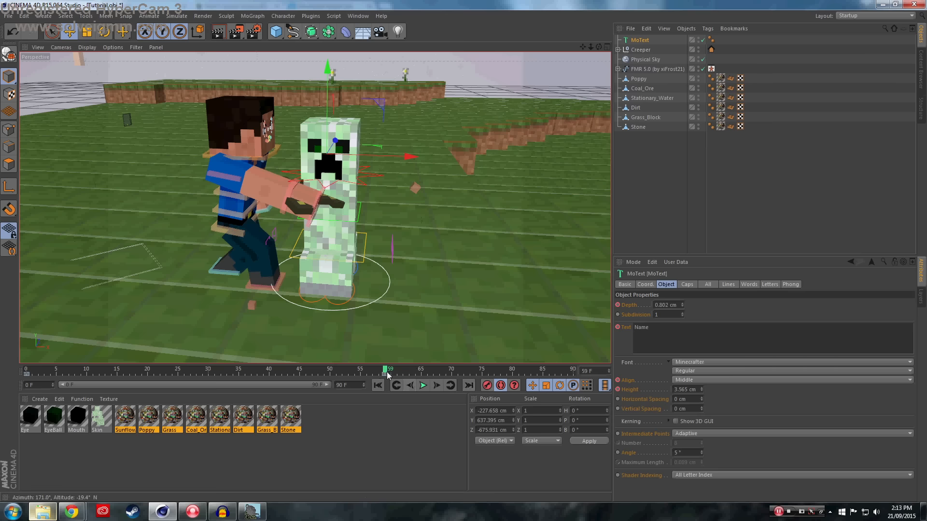
At frame 65, scale the MoText up to a large title and move it toward the camera at about X -212.2 cm
{"action": "left_click_drag", "start_coordinate": [391, 376], "coordinate": [420, 363]}
{"action": "key", "text": "t"}
{"action": "left_click_drag", "start_coordinate": [415, 157], "coordinate": [609, 165]}
{"action": "key", "text": "e"}
{"action": "left_click_drag", "start_coordinate": [336, 140], "coordinate": [412, 172]}
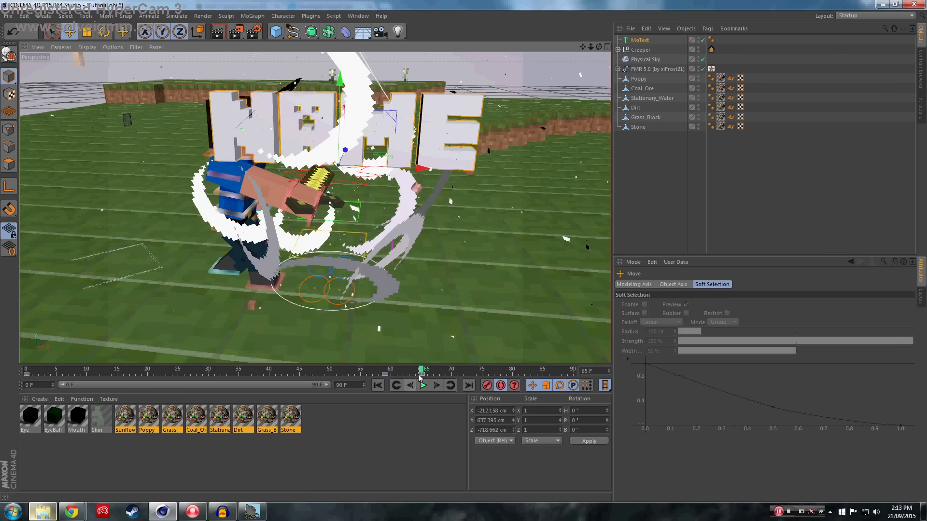
At frame 59, scale the MoText down until it is hidden behind the Creeper, and scrub to frame 69 to check the growth
{"action": "left_click_drag", "start_coordinate": [421, 371], "coordinate": [299, 372]}
{"action": "left_click", "coordinate": [385, 373]}
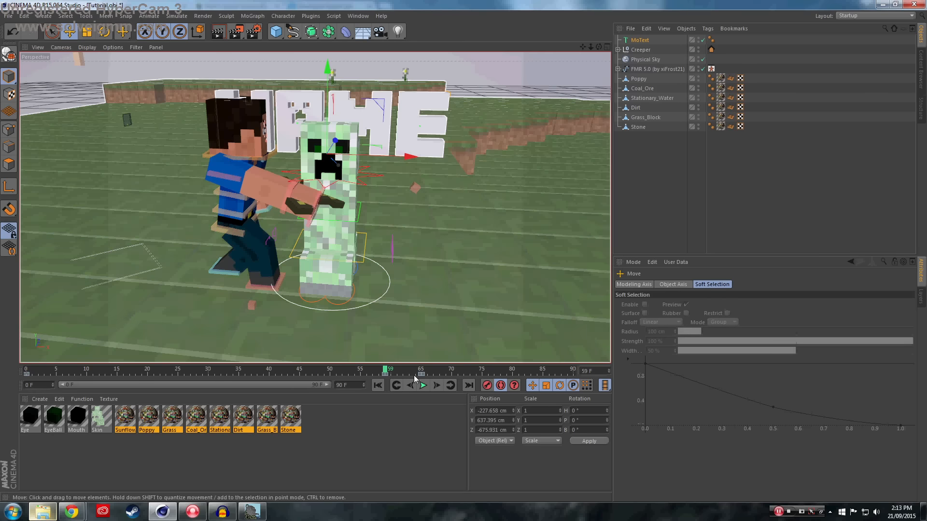
{"action": "key", "text": "t"}
{"action": "left_click_drag", "start_coordinate": [506, 230], "coordinate": [117, 260]}
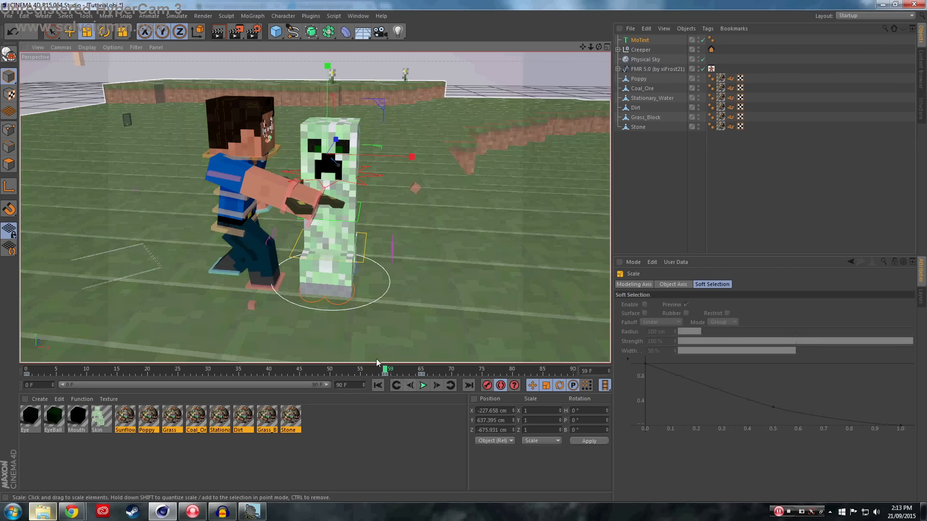
{"action": "left_click_drag", "start_coordinate": [387, 374], "coordinate": [445, 381]}
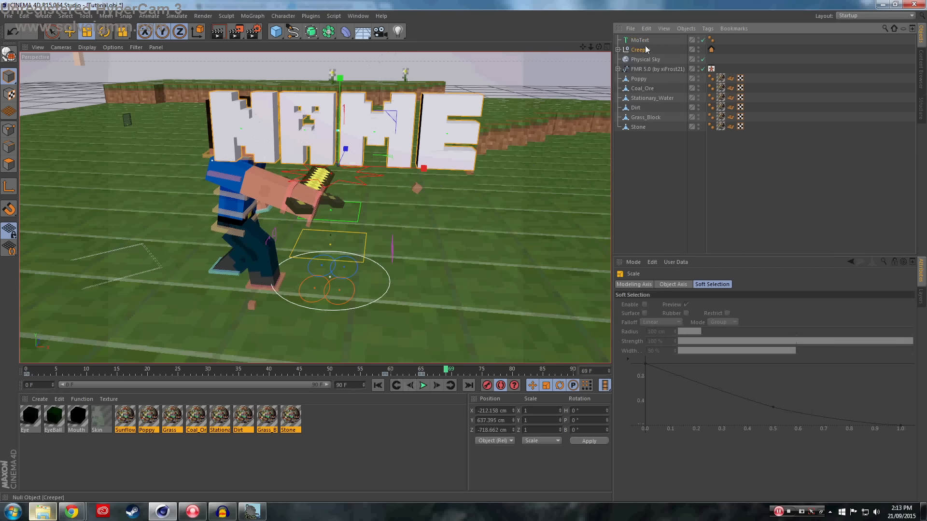
At frame 61, select the FMR character's waist control for moving and switch to world coordinates
{"action": "left_click", "coordinate": [640, 50]}
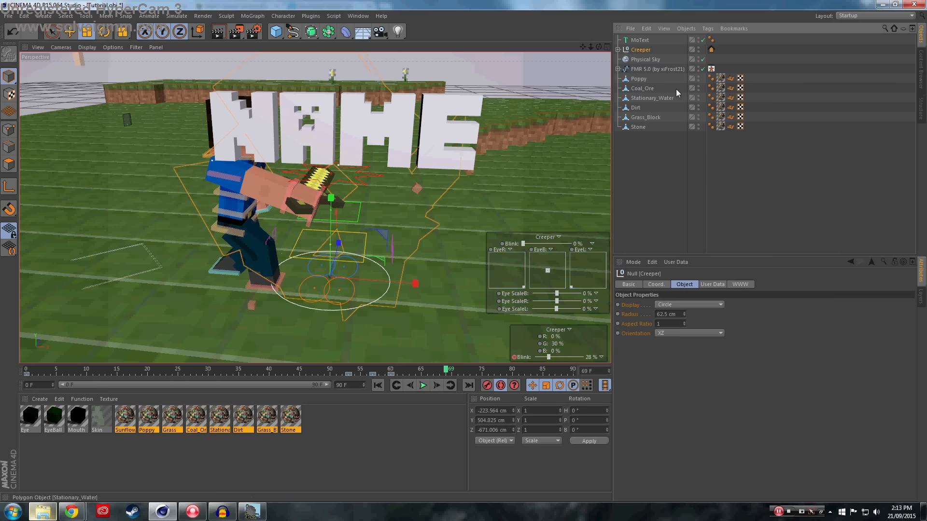
{"action": "left_click", "coordinate": [656, 69]}
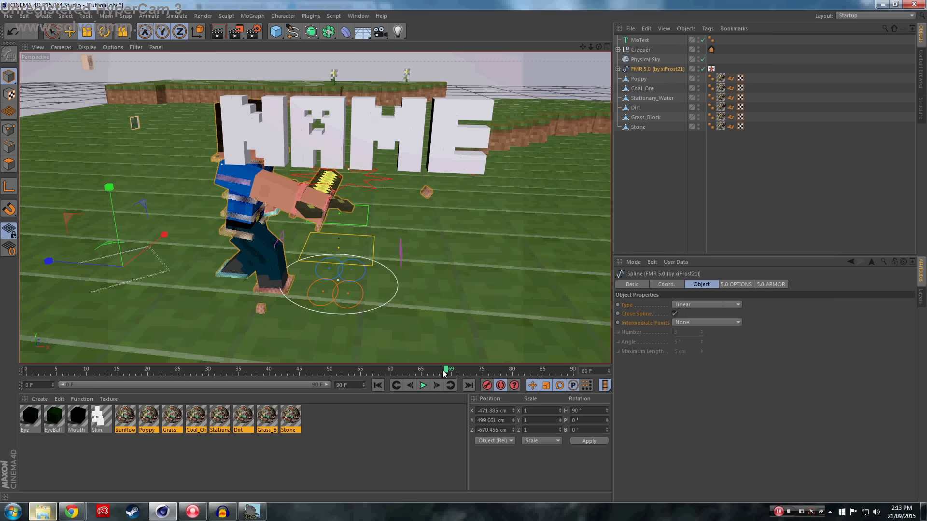
{"action": "left_click_drag", "start_coordinate": [444, 373], "coordinate": [398, 404]}
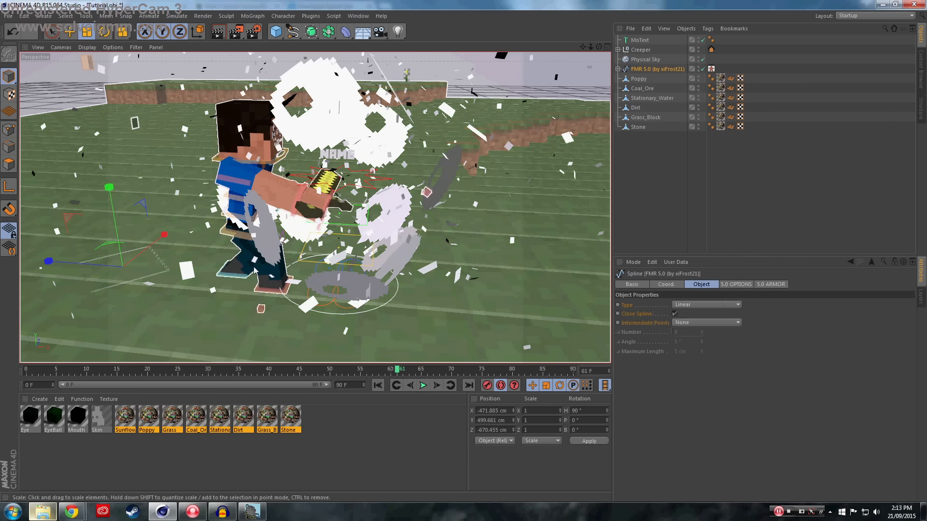
{"action": "left_click", "coordinate": [254, 271]}
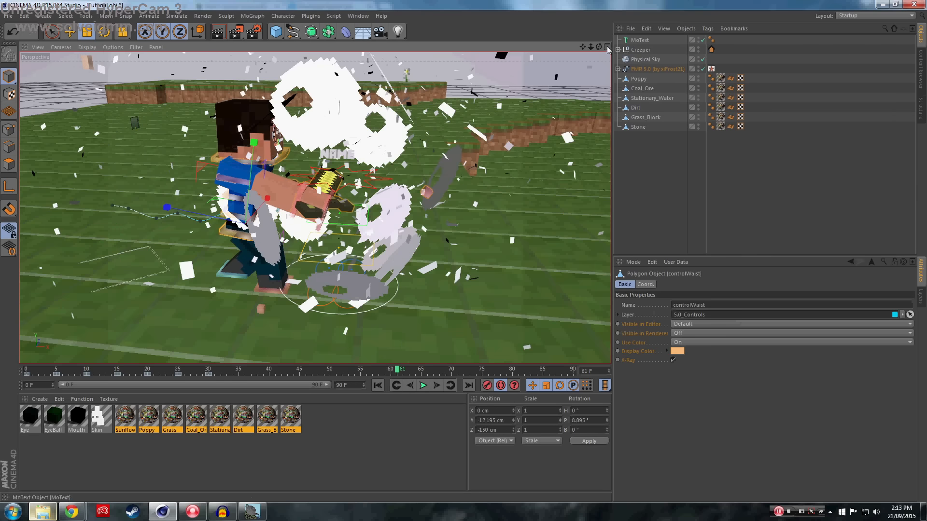
{"action": "left_click_drag", "start_coordinate": [598, 47], "coordinate": [612, 45]}
{"action": "left_click", "coordinate": [70, 31]}
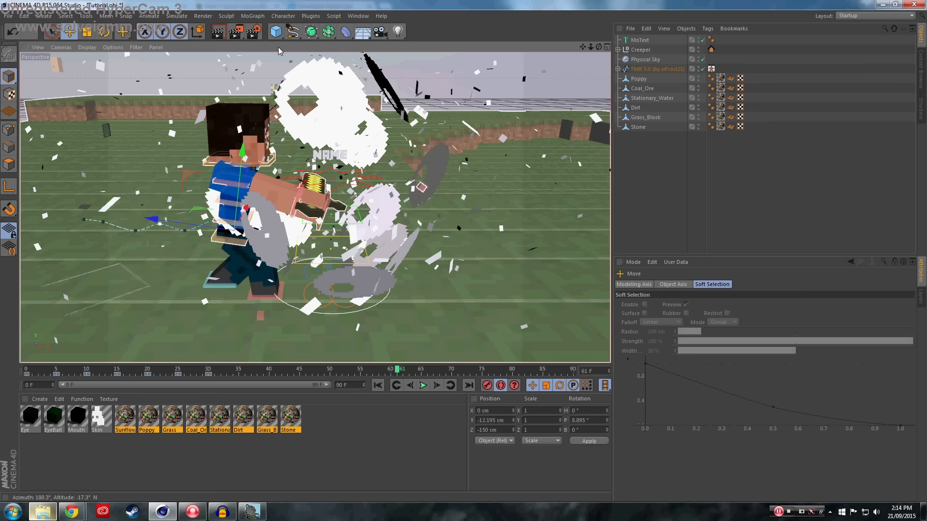
{"action": "left_click", "coordinate": [197, 31]}
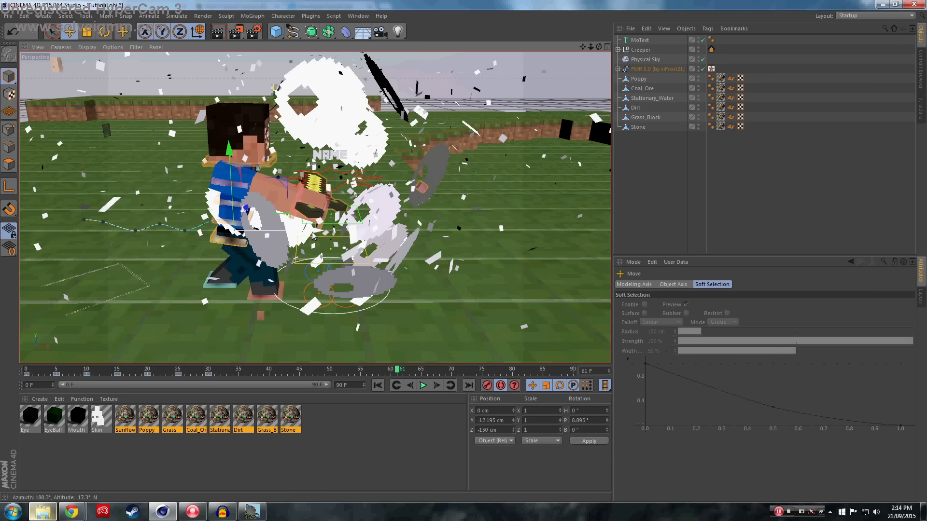
{"action": "left_click_drag", "start_coordinate": [234, 231], "coordinate": [269, 239]}
{"action": "key", "text": "r"}
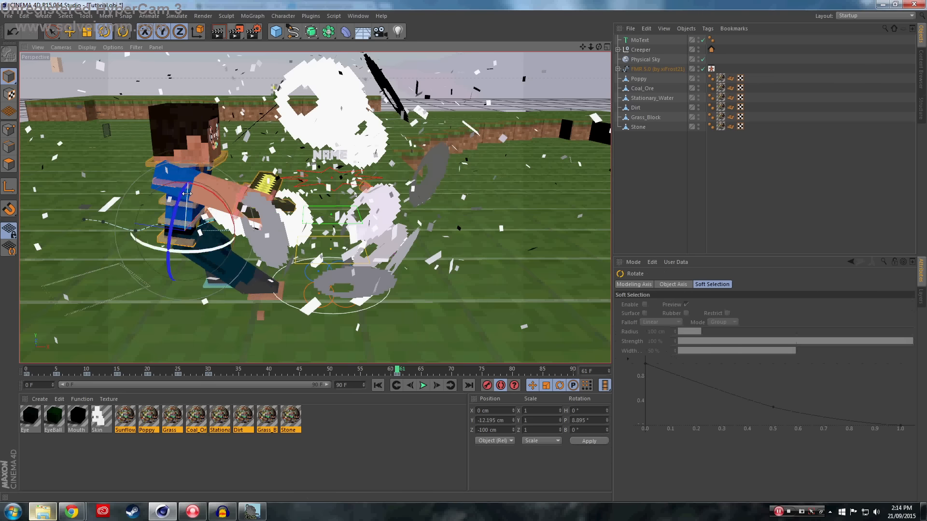
{"action": "left_click_drag", "start_coordinate": [203, 187], "coordinate": [192, 205]}
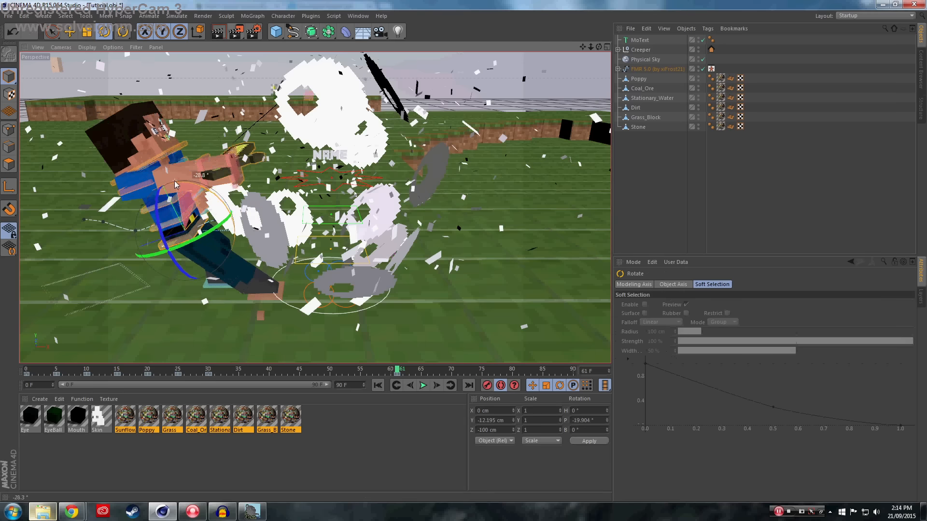
{"action": "mouse_move", "coordinate": [395, 363]}
{"action": "left_mouse_down"}
{"action": "mouse_move", "coordinate": [378, 374]}
{"action": "mouse_move", "coordinate": [186, 385]}
{"action": "mouse_move", "coordinate": [367, 372]}
{"action": "mouse_move", "coordinate": [360, 374]}
{"action": "left_mouse_up"}
{"action": "key", "text": "ctrl+z"}
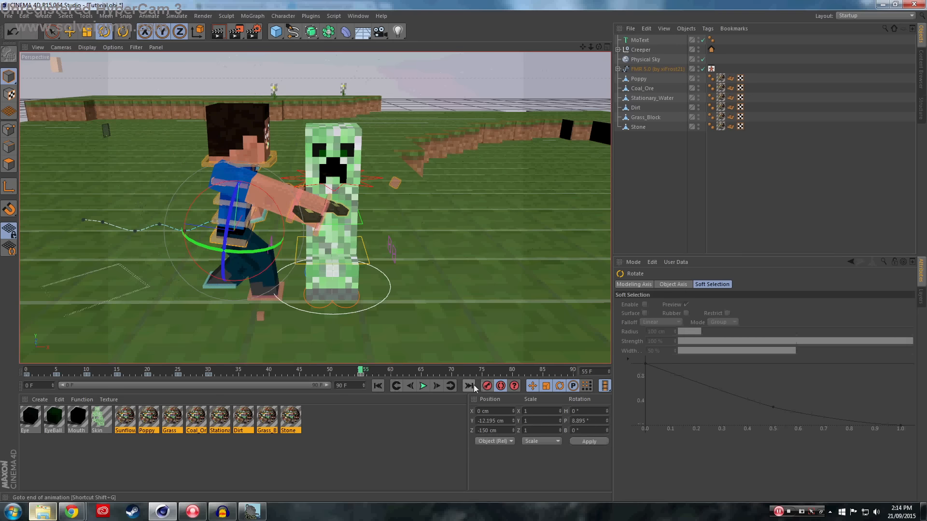
At frame 60, move the character's waist control back from the explosion to Z -80 cm and tilt it backward
{"action": "left_click", "coordinate": [391, 374]}
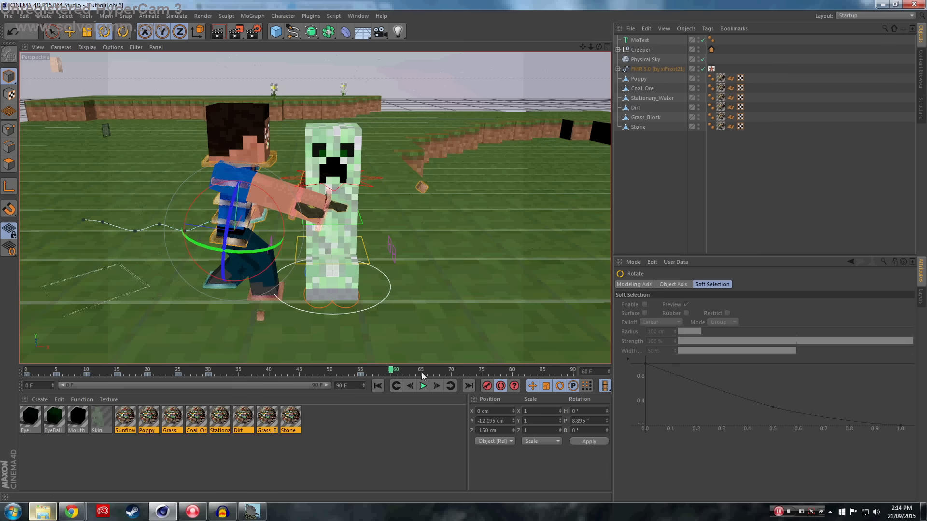
{"action": "key", "text": "e"}
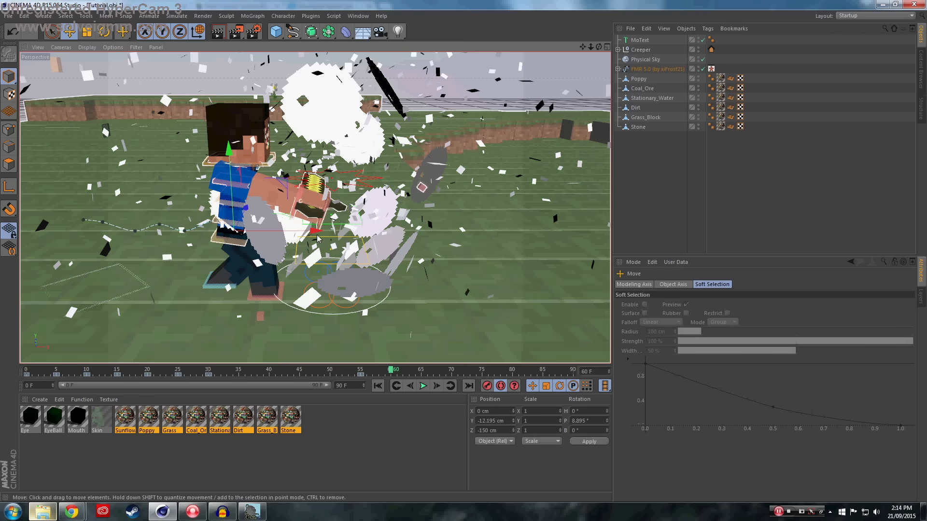
{"action": "left_click_drag", "start_coordinate": [312, 233], "coordinate": [244, 234]}
{"action": "key", "text": "r"}
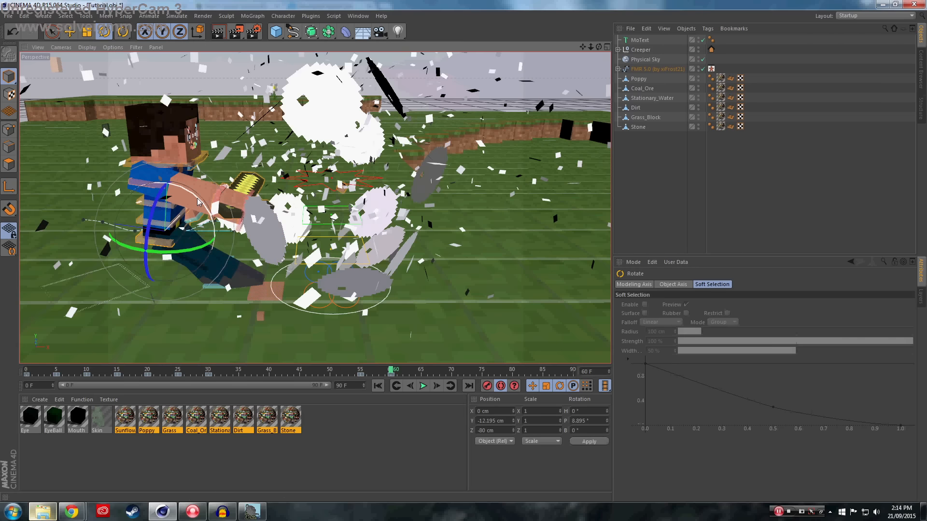
{"action": "left_click_drag", "start_coordinate": [200, 199], "coordinate": [176, 185]}
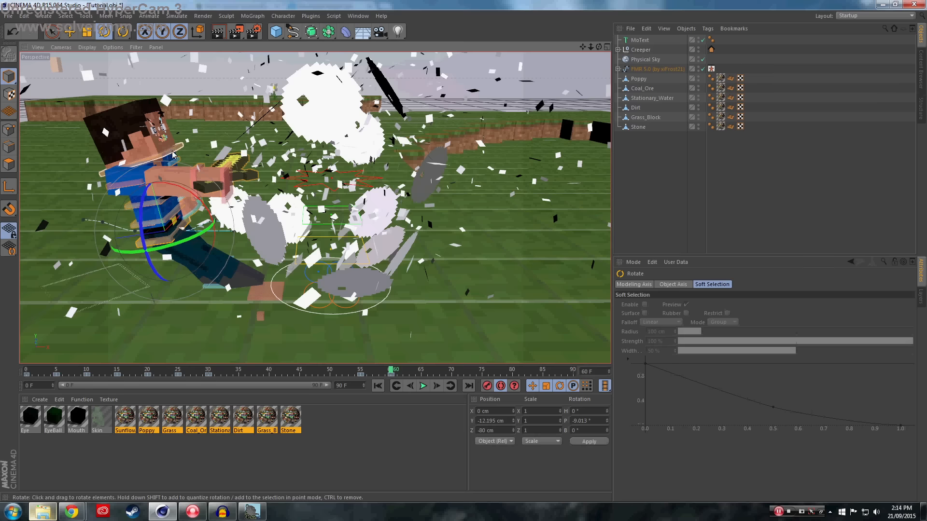
Rotate the character's neck control to a pitch of about 26.4° at frame 60
{"action": "left_click", "coordinate": [172, 150]}
{"action": "left_click_drag", "start_coordinate": [184, 139], "coordinate": [215, 190]}
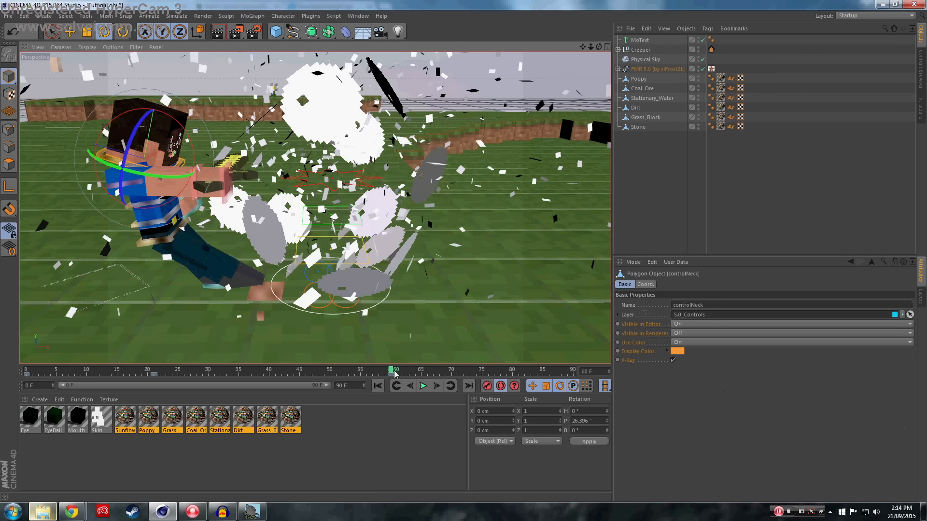
Select the character's waist control, retime its keyframe to frame 64, and scrub ahead to frame 68
{"action": "left_click_drag", "start_coordinate": [391, 370], "coordinate": [385, 389]}
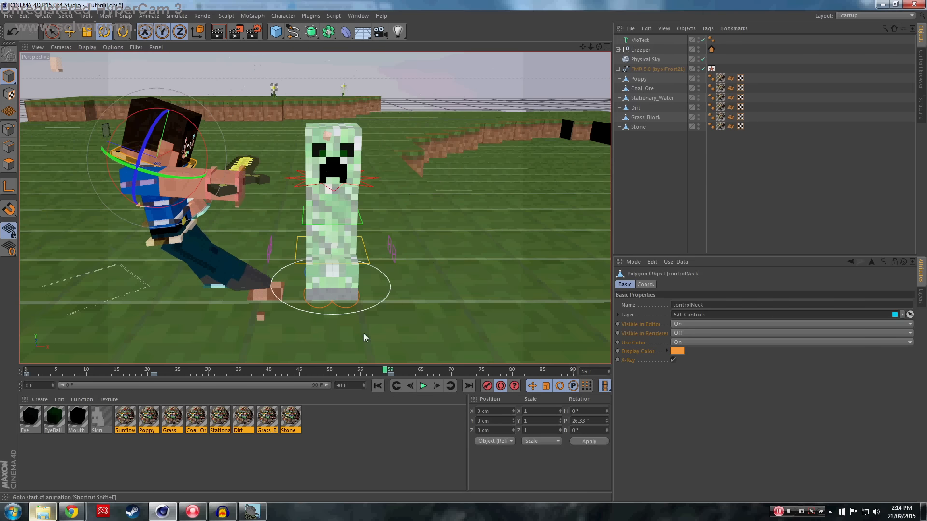
{"action": "left_click", "coordinate": [164, 239]}
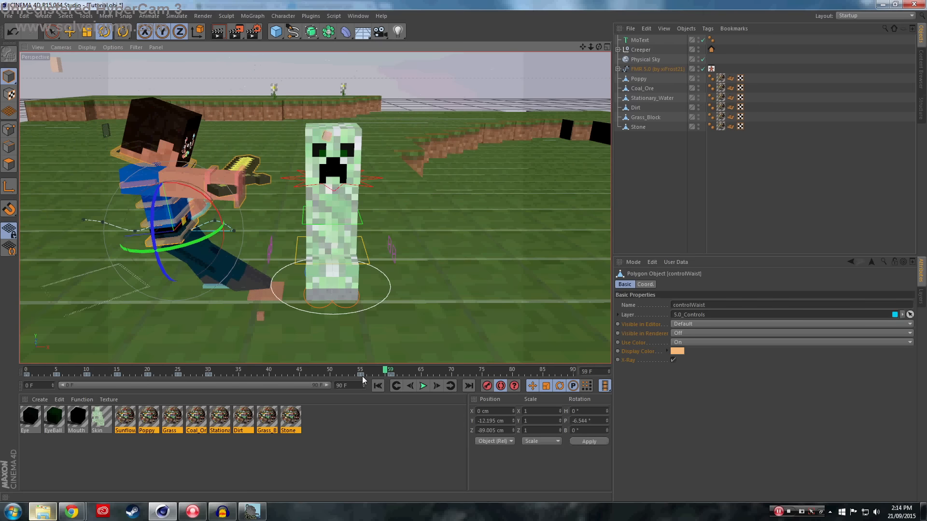
{"action": "left_click_drag", "start_coordinate": [362, 375], "coordinate": [441, 375]}
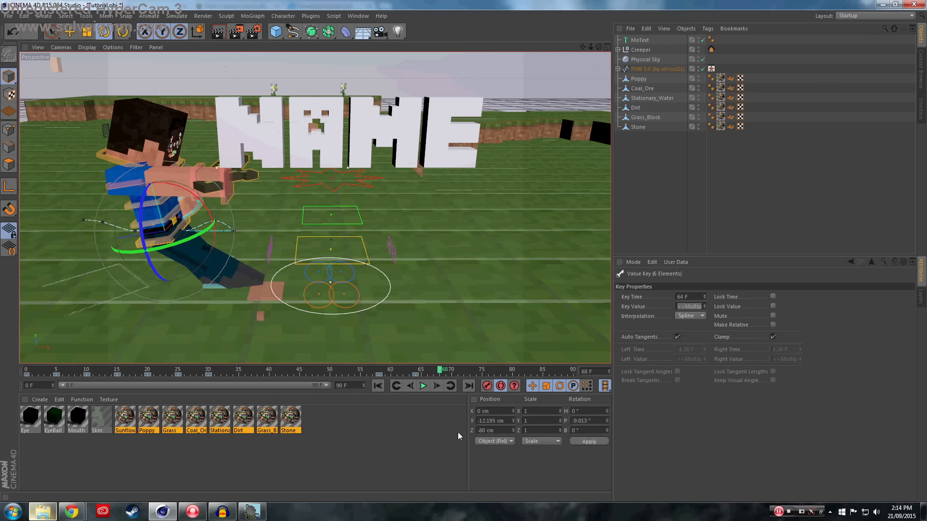
At frame 70, move the character's waist control away from the explosion to Z about 42.9 cm
{"action": "left_click", "coordinate": [164, 233]}
{"action": "left_click_drag", "start_coordinate": [439, 373], "coordinate": [451, 373]}
{"action": "key", "text": "e"}
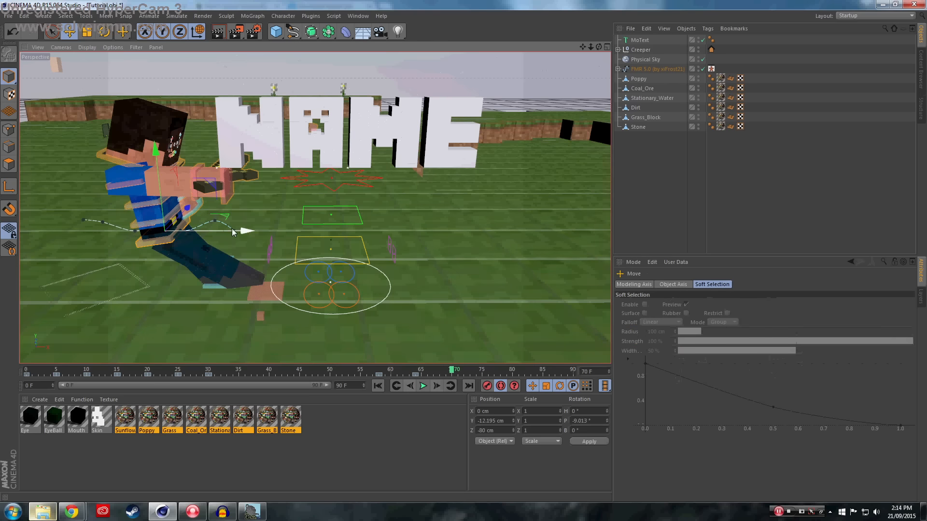
{"action": "left_click_drag", "start_coordinate": [292, 302], "coordinate": [317, 270]}
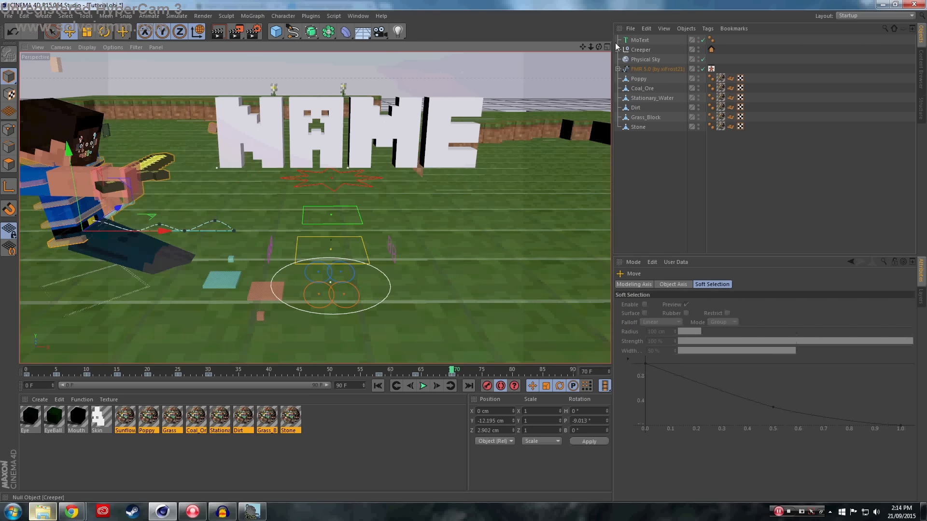
{"action": "left_click_drag", "start_coordinate": [584, 47], "coordinate": [605, 37]}
{"action": "left_click_drag", "start_coordinate": [177, 224], "coordinate": [136, 223]}
At frame 75, throw the waist control back out of view to Z about 242.9 cm and play the animation from the start
{"action": "left_click_drag", "start_coordinate": [452, 371], "coordinate": [482, 373]}
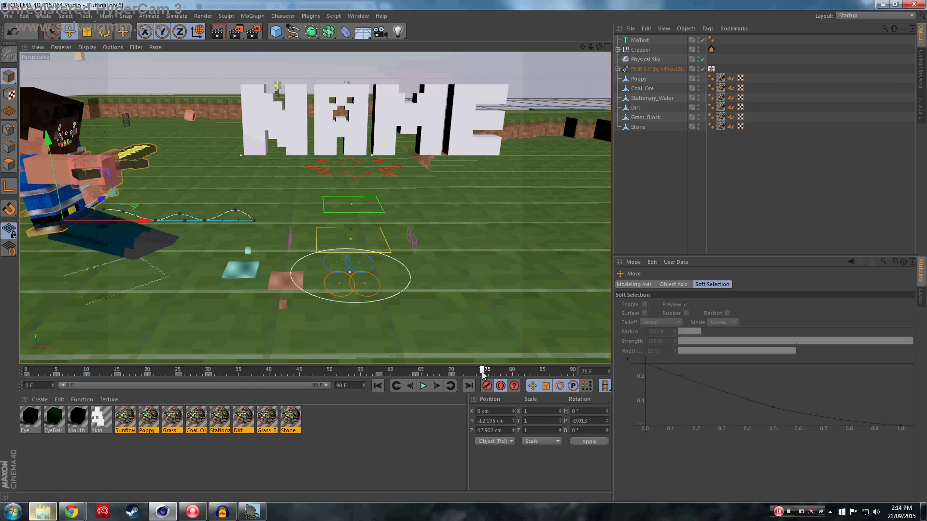
{"action": "left_click_drag", "start_coordinate": [139, 223], "coordinate": [9, 224]}
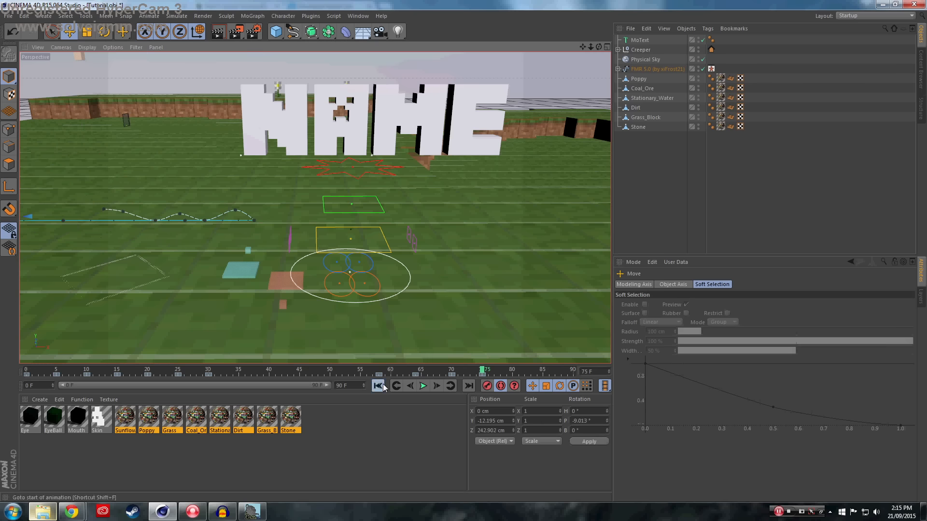
{"action": "left_click", "coordinate": [378, 386]}
{"action": "left_click", "coordinate": [424, 387]}
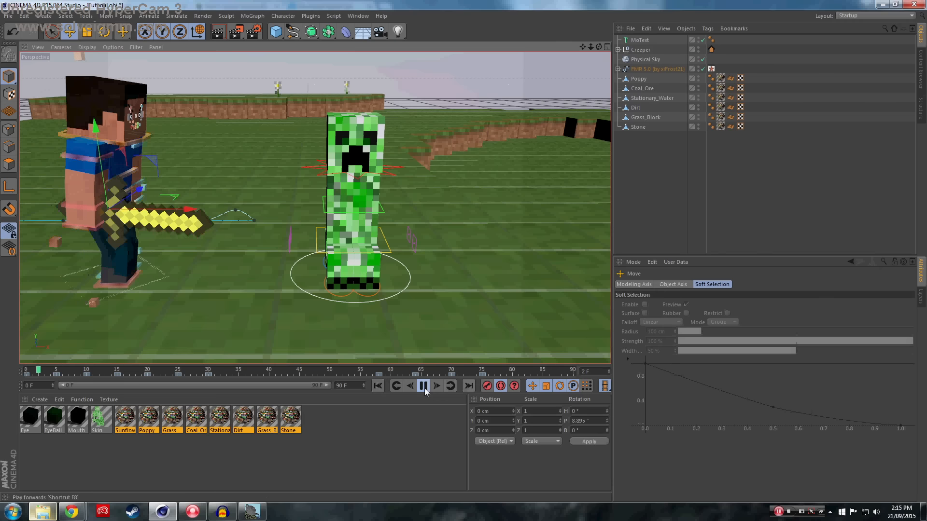
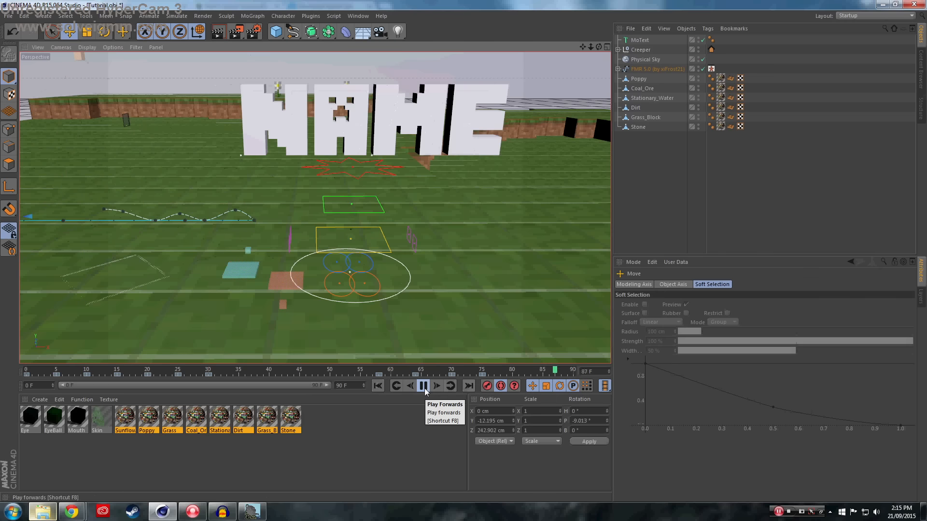
{"action": "left_click", "coordinate": [423, 385]}
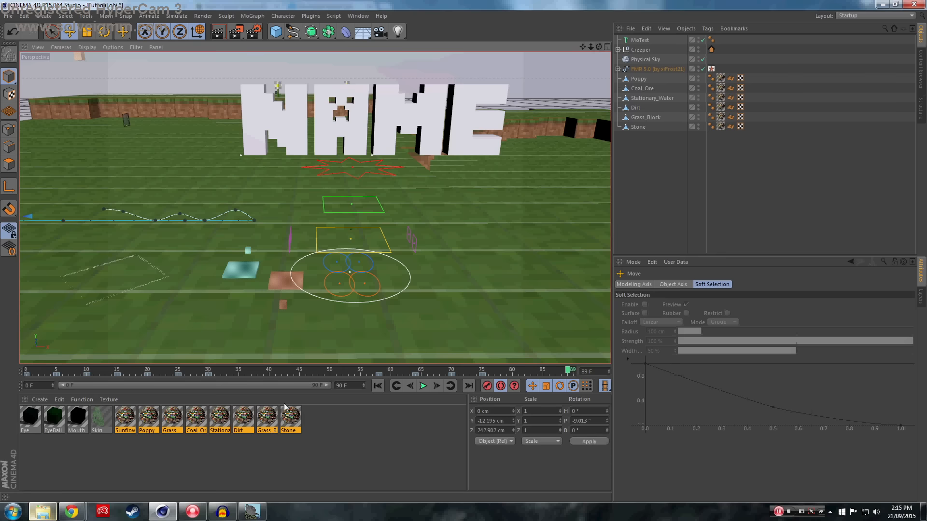
Create a new material and set its color to dark red, R 122, G 0, B 0
{"action": "double_click", "coordinate": [343, 420]}
{"action": "double_click", "coordinate": [27, 417]}
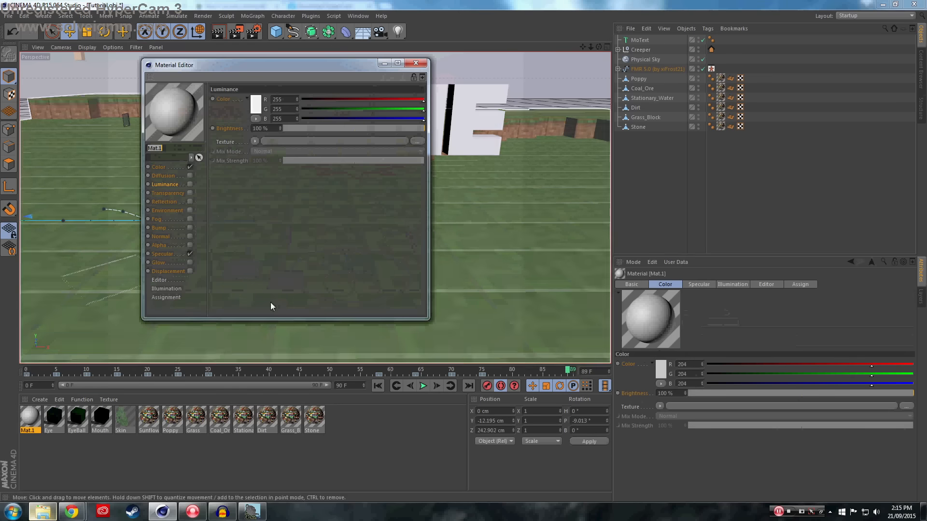
{"action": "left_click", "coordinate": [256, 104]}
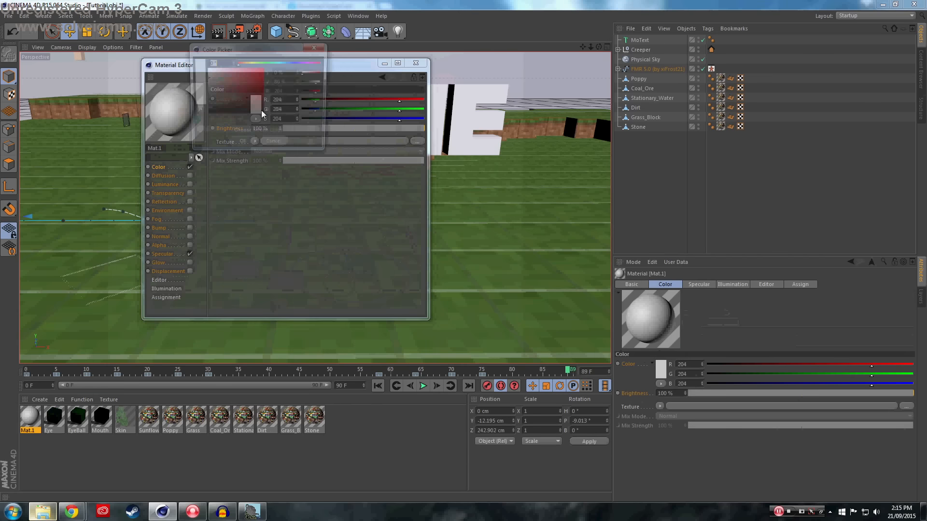
{"action": "left_click_drag", "start_coordinate": [242, 96], "coordinate": [270, 94]}
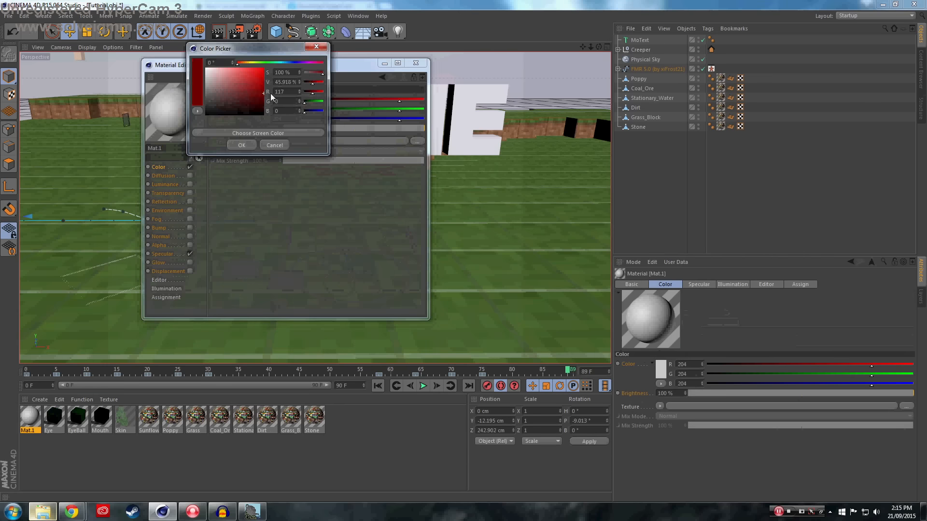
{"action": "left_click", "coordinate": [241, 144]}
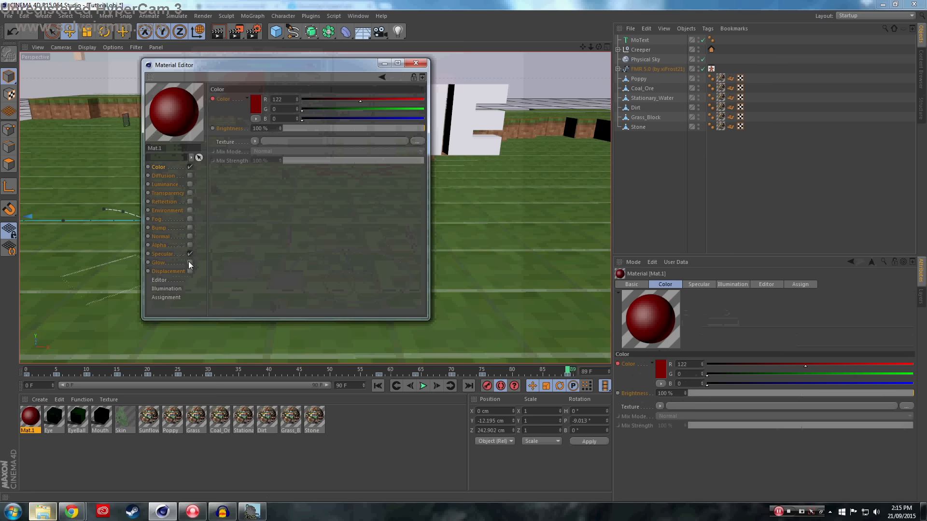
{"action": "left_click", "coordinate": [416, 62]}
Apply the dark red material Mat.1 to the MoText object
{"action": "left_click_drag", "start_coordinate": [30, 416], "coordinate": [340, 113]}
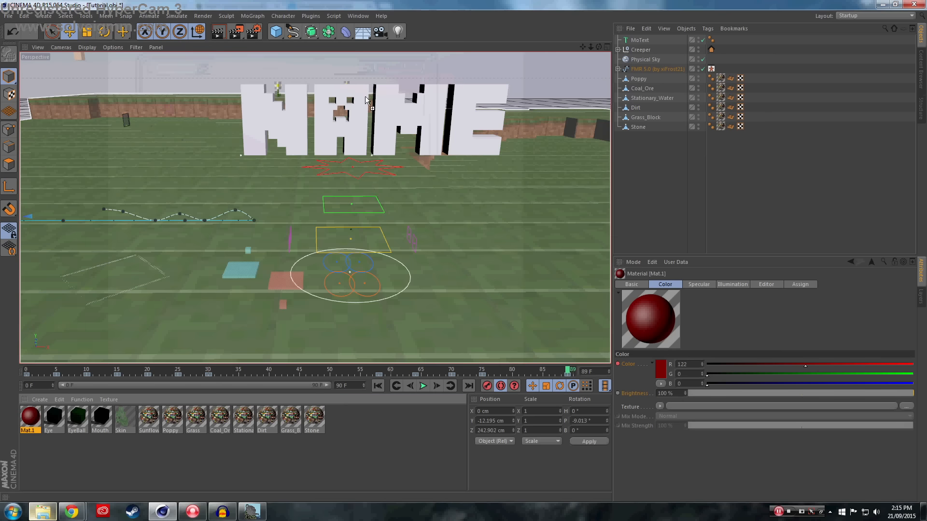
{"action": "key", "text": "ctrl+z"}
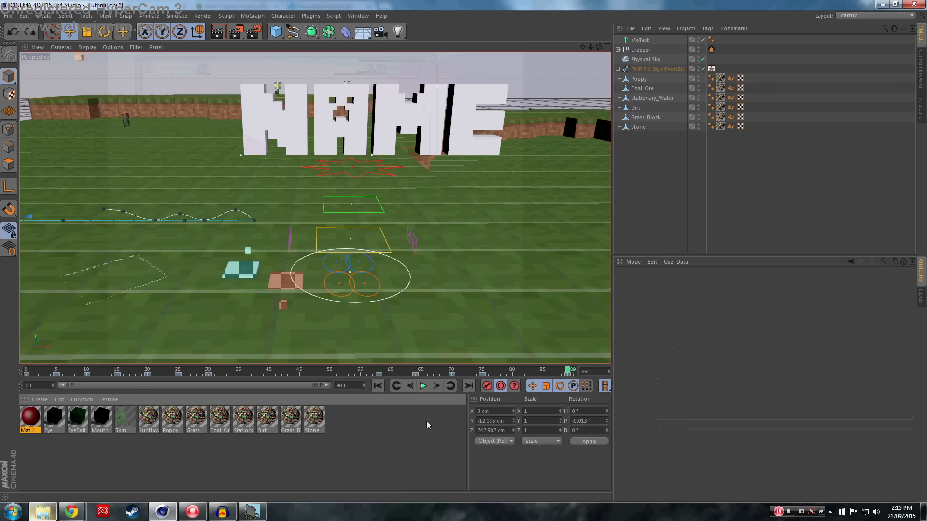
{"action": "left_click_drag", "start_coordinate": [32, 427], "coordinate": [642, 41]}
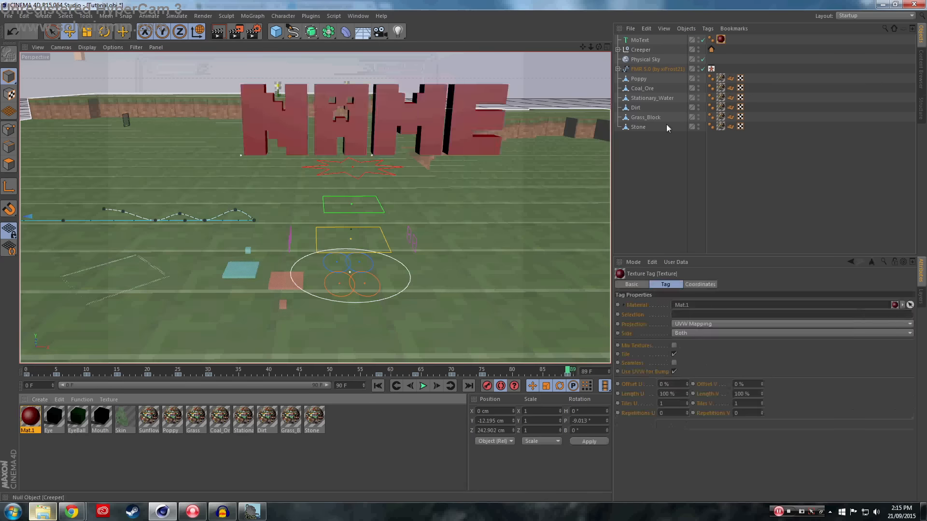
{"action": "double_click", "coordinate": [106, 442]}
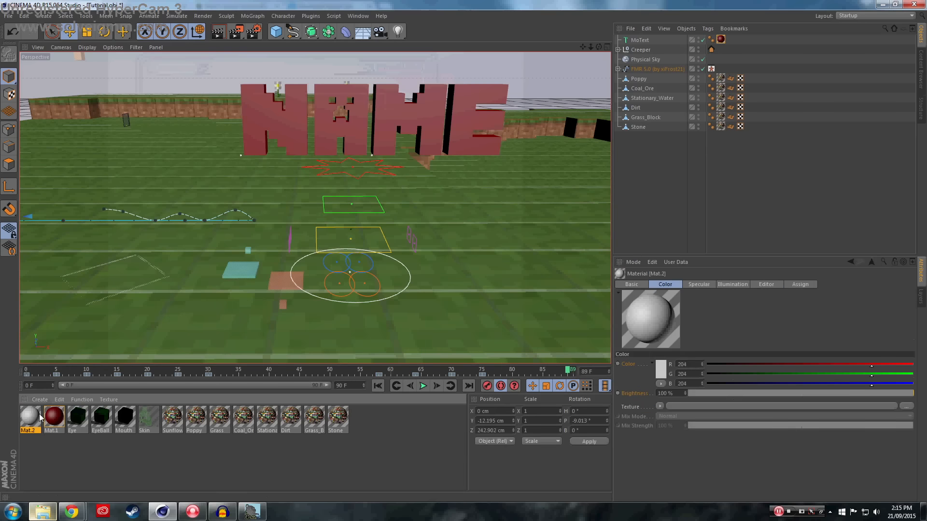
{"action": "double_click", "coordinate": [31, 416]}
{"action": "left_click", "coordinate": [244, 99]}
{"action": "mouse_move", "coordinate": [208, 108]}
{"action": "left_mouse_down"}
{"action": "mouse_move", "coordinate": [216, 91]}
{"action": "mouse_move", "coordinate": [203, 100]}
{"action": "left_mouse_up"}
{"action": "left_click", "coordinate": [238, 148]}
{"action": "left_click", "coordinate": [398, 63]}
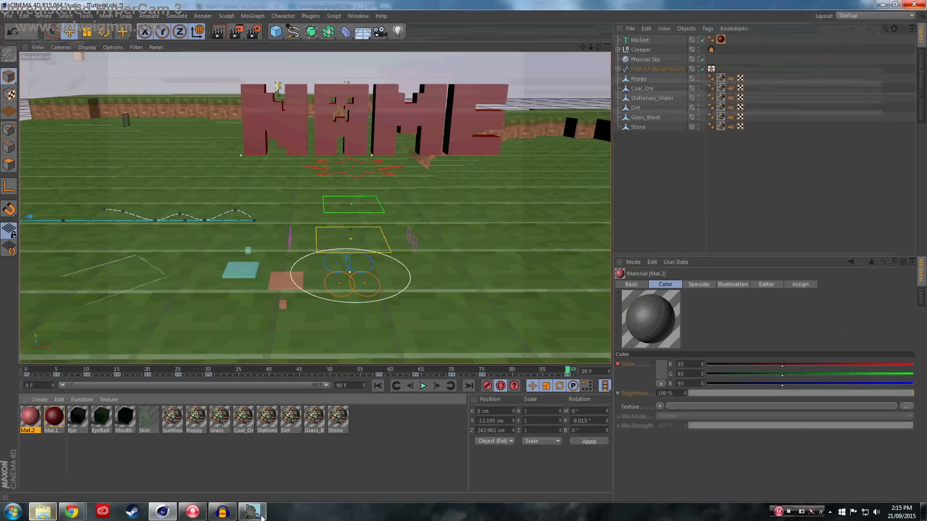
{"action": "double_click", "coordinate": [31, 422]}
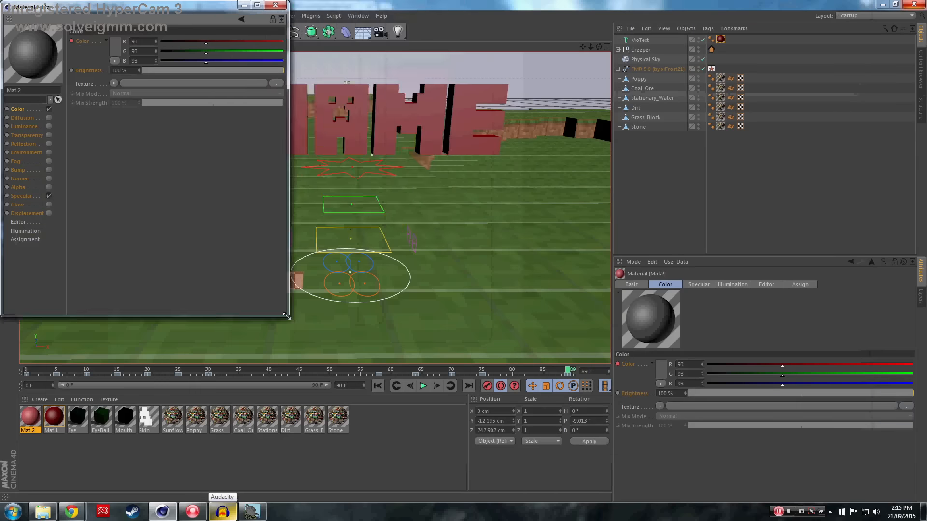
{"action": "left_click_drag", "start_coordinate": [339, 7], "coordinate": [392, 40]}
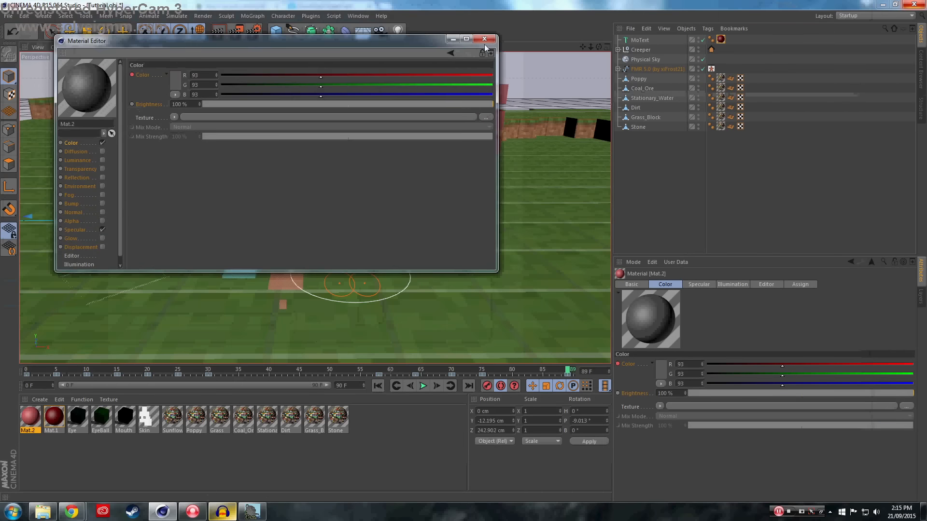
{"action": "left_click", "coordinate": [485, 39]}
{"action": "double_click", "coordinate": [32, 417]}
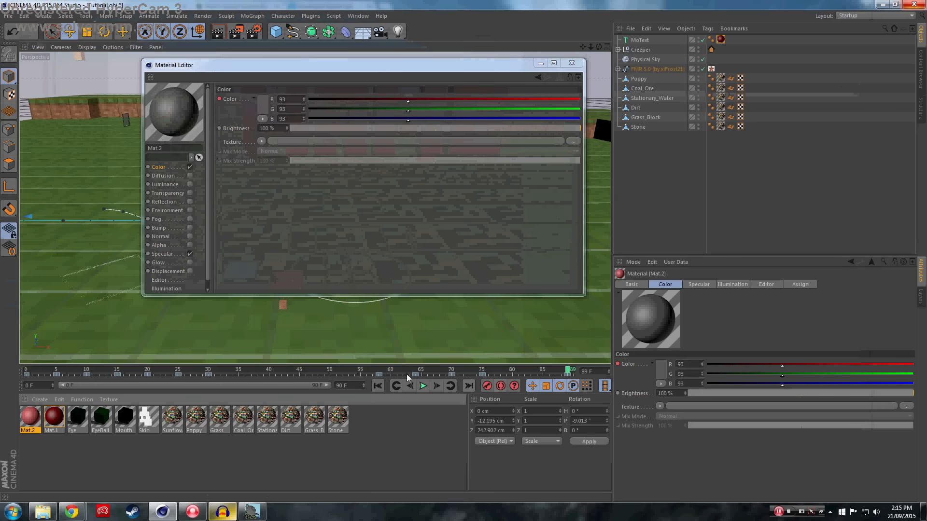
{"action": "left_click_drag", "start_coordinate": [575, 374], "coordinate": [493, 373]}
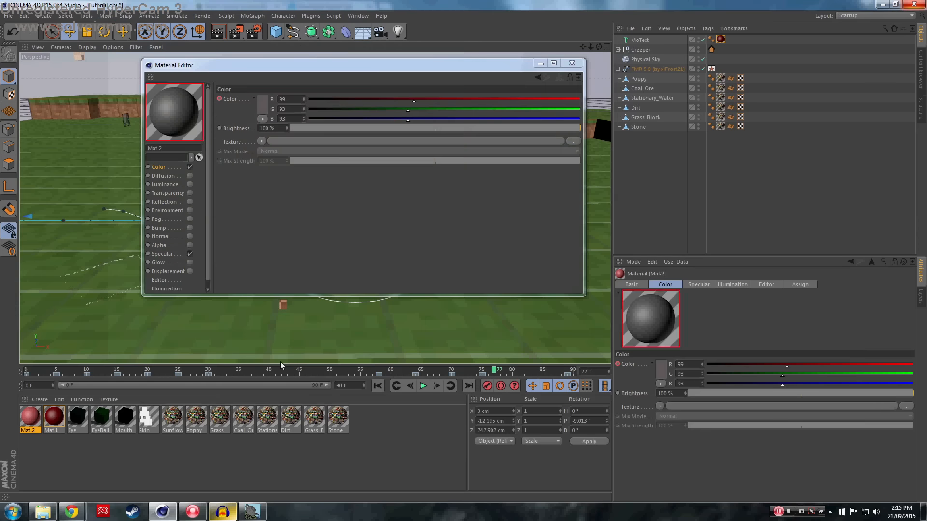
{"action": "left_click", "coordinate": [571, 63]}
{"action": "left_click", "coordinate": [34, 420]}
{"action": "key", "text": "Delete"}
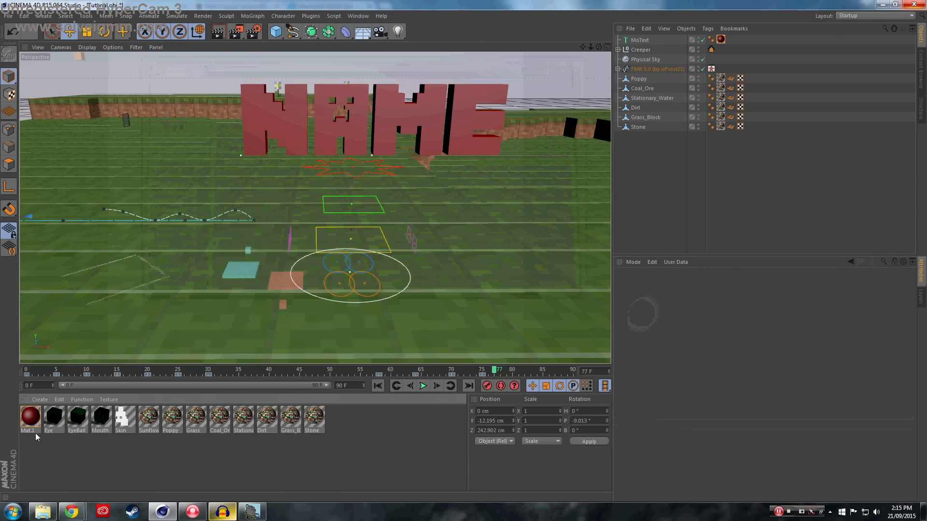
Create a second material, Mat.2, with a grey color of R 106, G 103, B 103
{"action": "double_click", "coordinate": [36, 433]}
{"action": "double_click", "coordinate": [35, 439]}
{"action": "double_click", "coordinate": [29, 416]}
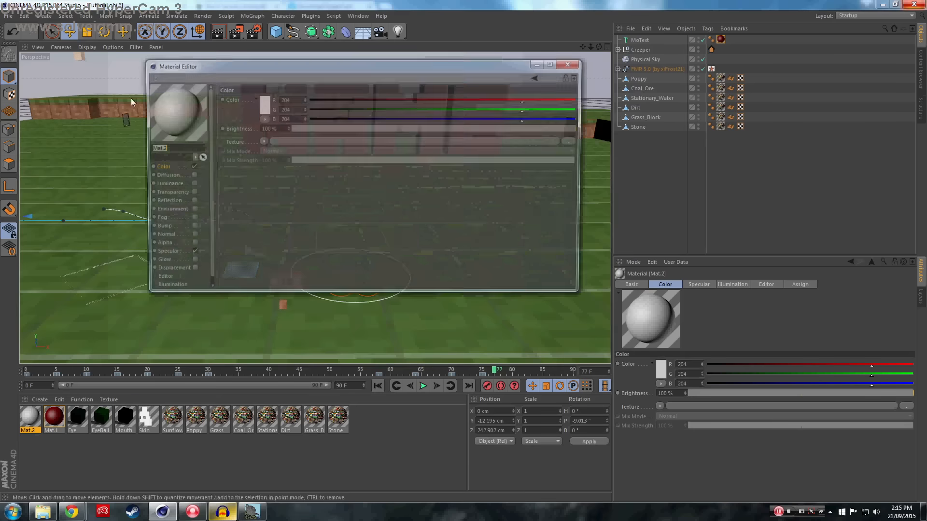
{"action": "left_click", "coordinate": [263, 104]}
{"action": "left_click", "coordinate": [213, 99]}
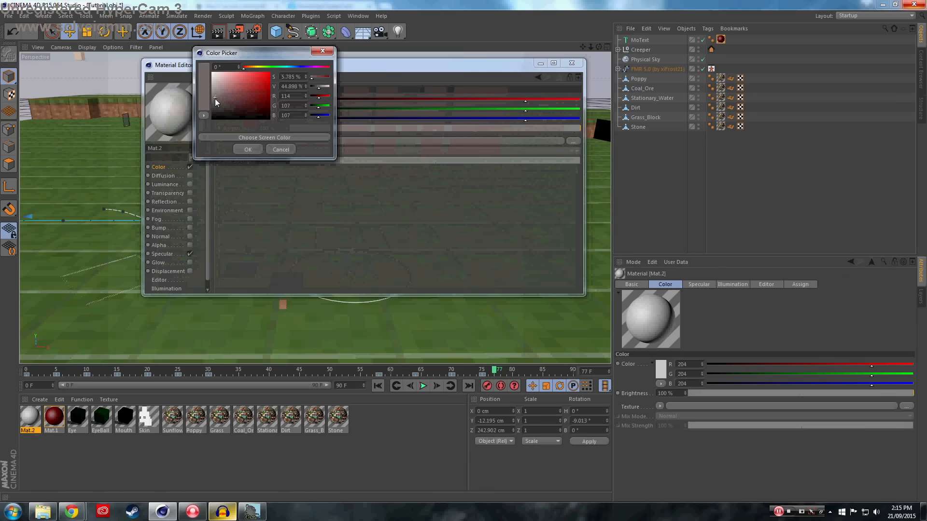
{"action": "left_click", "coordinate": [241, 150]}
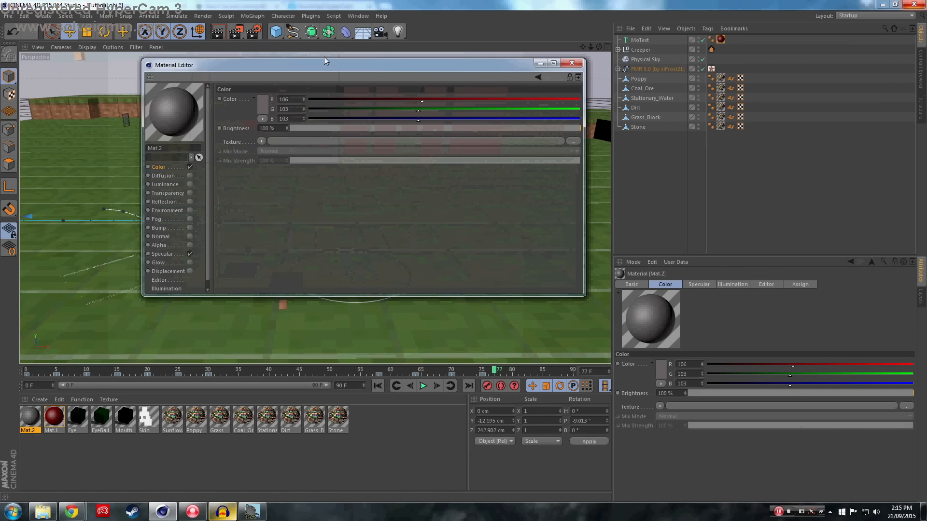
{"action": "left_click", "coordinate": [645, 59]}
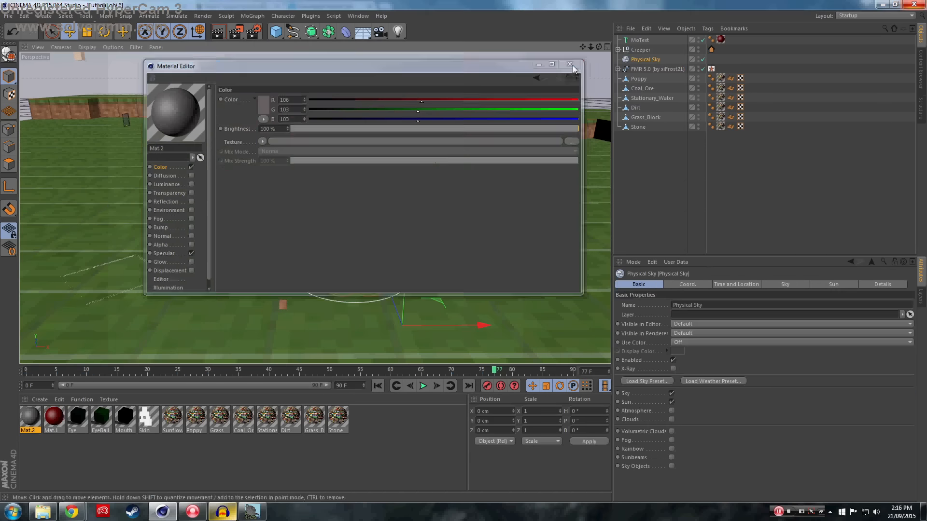
{"action": "left_click", "coordinate": [572, 63]}
Apply the grey material Mat.2 to the MoText and restrict it to the selection C1
{"action": "left_click_drag", "start_coordinate": [316, 172], "coordinate": [317, 173]}
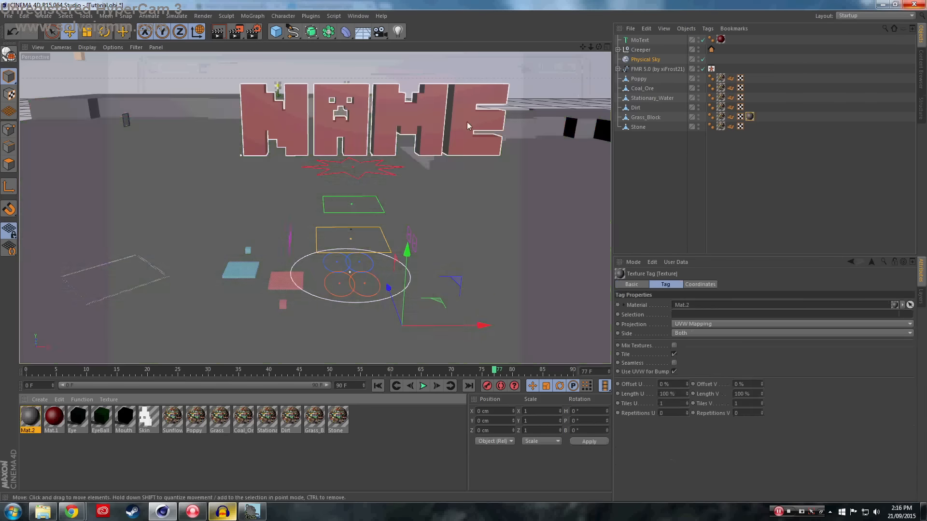
{"action": "key", "text": "ctrl+z"}
{"action": "left_click_drag", "start_coordinate": [30, 418], "coordinate": [741, 42]}
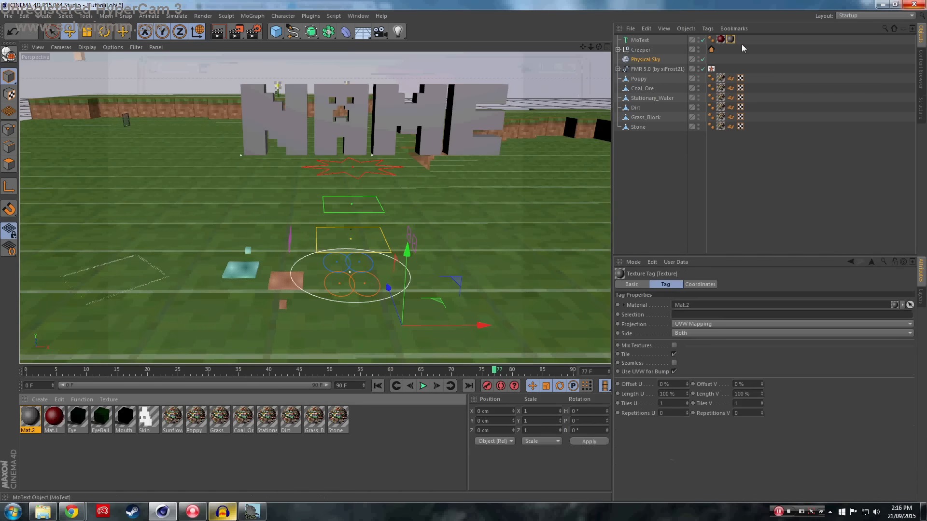
{"action": "left_click", "coordinate": [692, 314]}
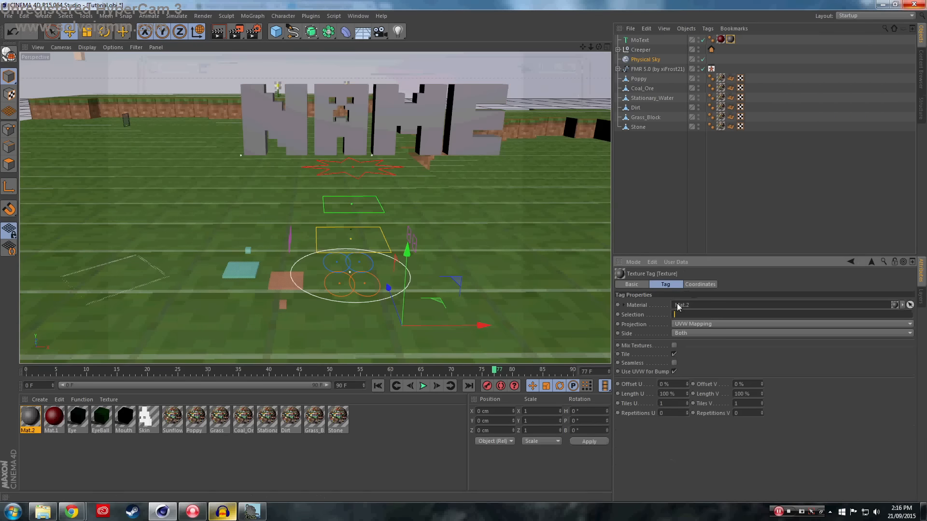
{"action": "key", "text": "Return"}
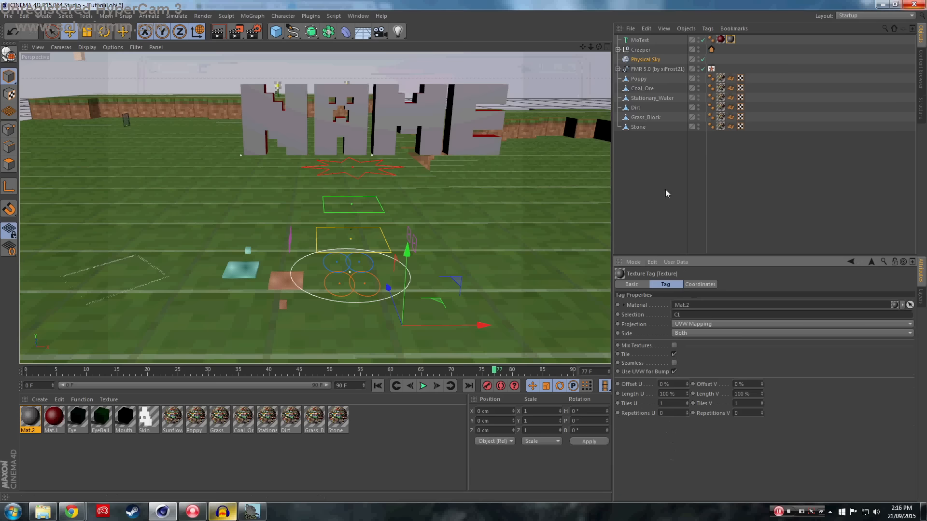
Set both the start and end caps of the MoText to Fillet Cap
{"action": "left_click", "coordinate": [640, 40]}
{"action": "left_click", "coordinate": [688, 285]}
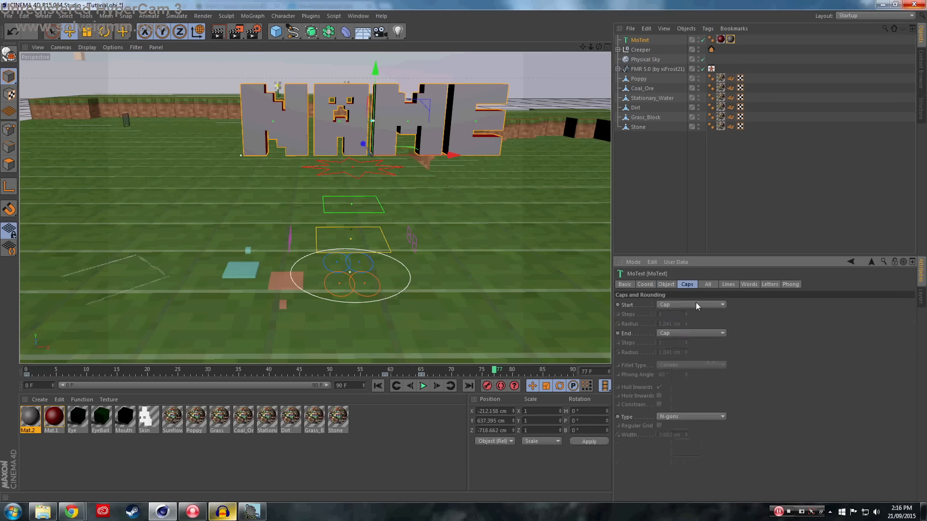
{"action": "left_click", "coordinate": [696, 305]}
{"action": "left_click", "coordinate": [676, 344]}
{"action": "left_click", "coordinate": [684, 334]}
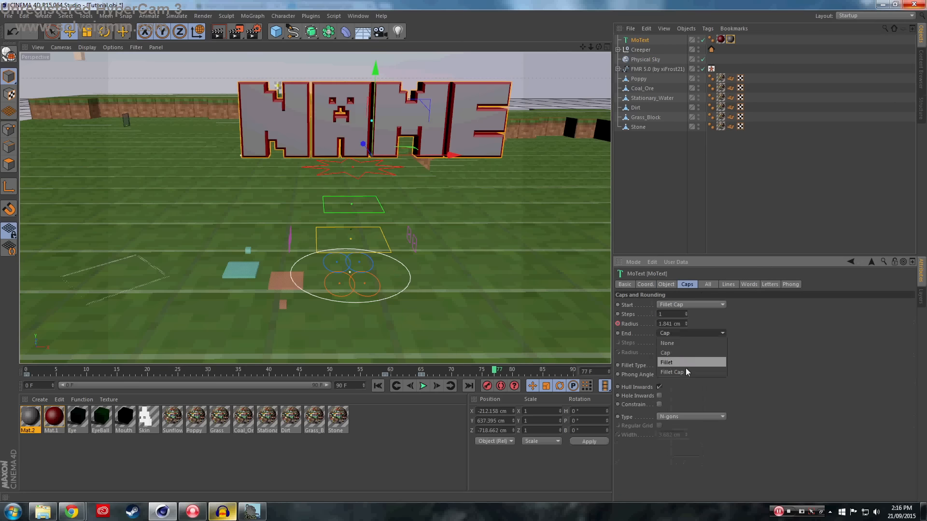
{"action": "left_click", "coordinate": [686, 372]}
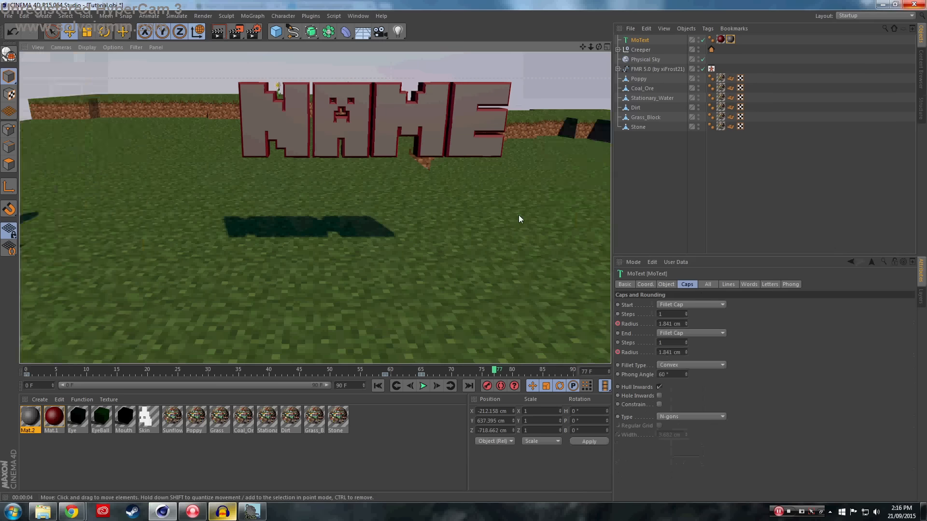
Add a camera, frame the NAME text with it, and keyframe it at frames 0 and 70
{"action": "left_click", "coordinate": [519, 215]}
{"action": "left_click_drag", "start_coordinate": [598, 44], "coordinate": [597, 44]}
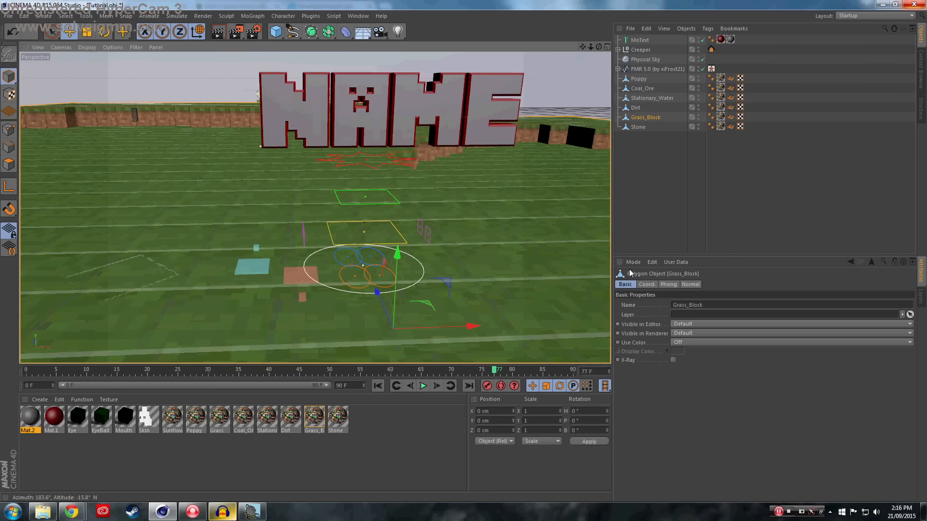
{"action": "left_click", "coordinate": [380, 31]}
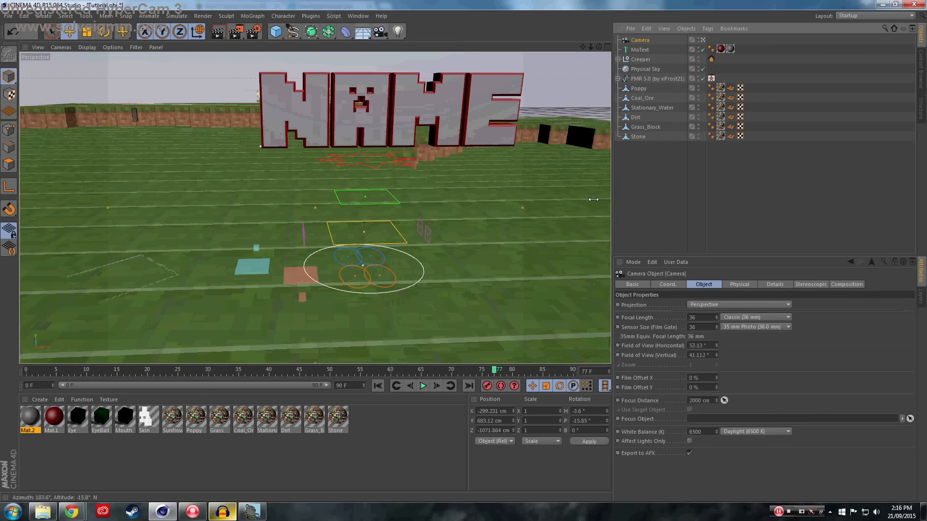
{"action": "left_click_drag", "start_coordinate": [599, 45], "coordinate": [529, 188]}
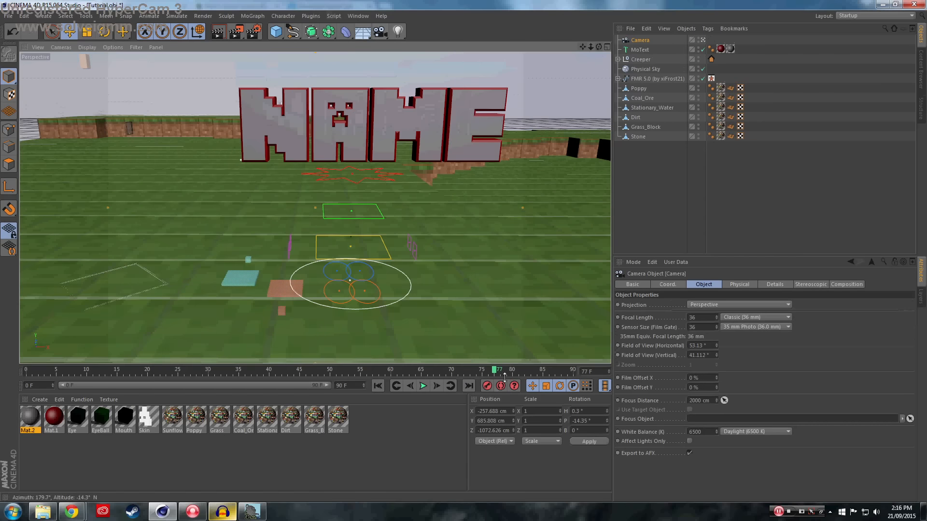
{"action": "key", "text": "shift+f"}
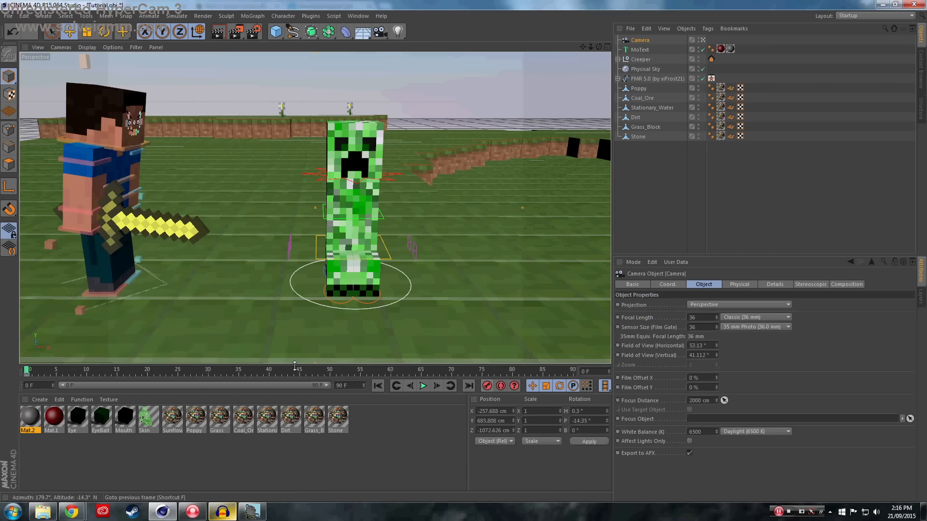
{"action": "left_click_drag", "start_coordinate": [37, 366], "coordinate": [507, 375]}
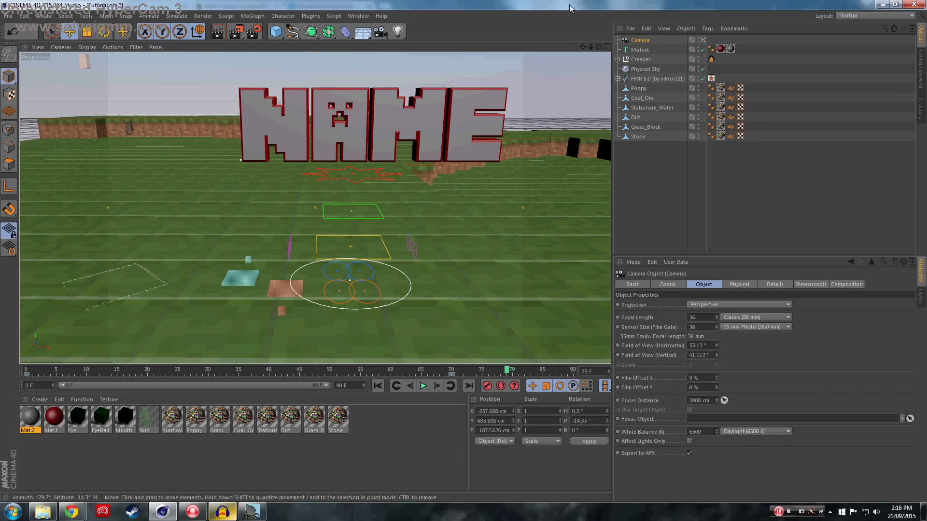
Orbit the camera around the NAME text to opposite sides and keyframe it at frames 79 and 90
{"action": "left_click_drag", "start_coordinate": [599, 46], "coordinate": [485, 115]}
{"action": "left_click_drag", "start_coordinate": [598, 42], "coordinate": [579, 48]}
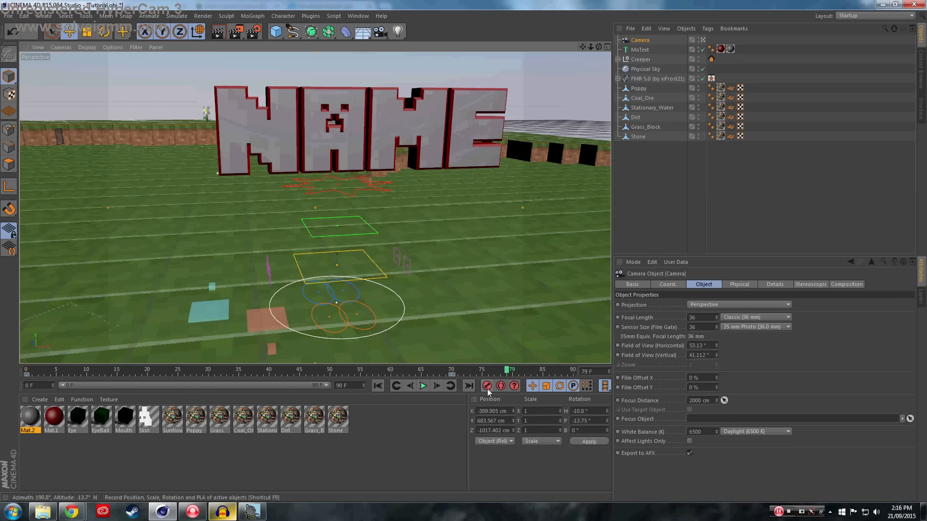
{"action": "left_click_drag", "start_coordinate": [506, 370], "coordinate": [573, 370]}
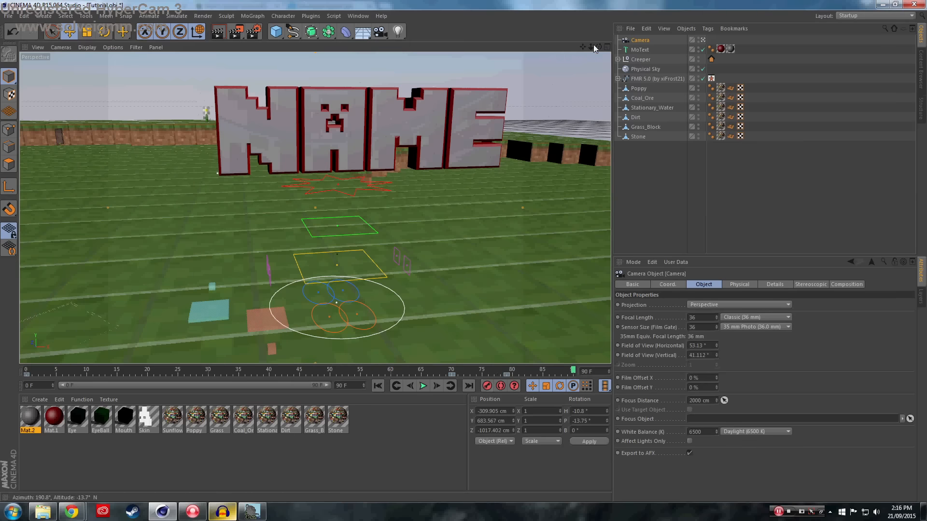
{"action": "left_click_drag", "start_coordinate": [599, 46], "coordinate": [651, 50]}
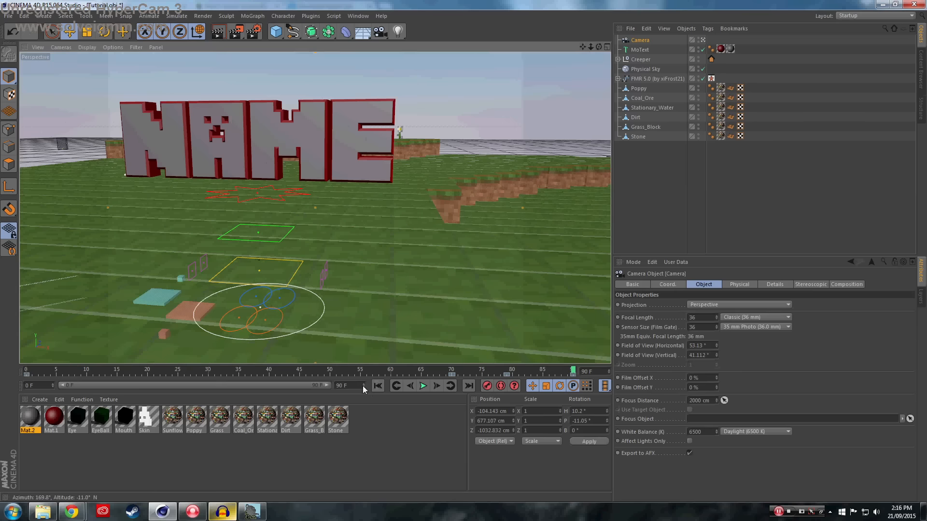
Extend the project to 144 frames and keyframe another orbited camera view at frame 102
{"action": "left_click_drag", "start_coordinate": [363, 387], "coordinate": [344, 409]}
{"action": "left_click_drag", "start_coordinate": [230, 385], "coordinate": [414, 369]}
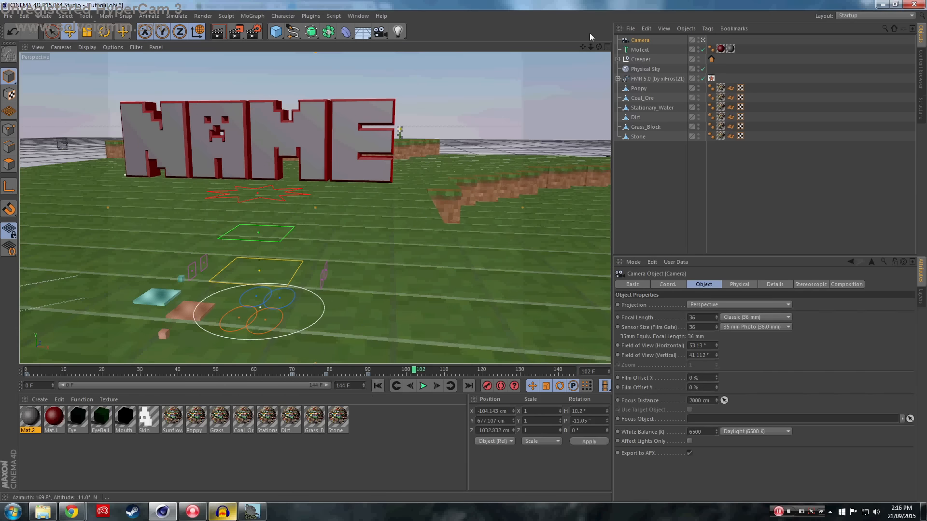
{"action": "left_click_drag", "start_coordinate": [599, 47], "coordinate": [541, 47]}
{"action": "left_click", "coordinate": [486, 386]}
Stretch the last three camera keyframes over about frames 83 to 140 and play the animation from the start
{"action": "left_click_drag", "start_coordinate": [313, 374], "coordinate": [430, 374]}
{"action": "left_click_drag", "start_coordinate": [429, 374], "coordinate": [604, 381]}
{"action": "left_click_drag", "start_coordinate": [416, 371], "coordinate": [262, 370]}
{"action": "left_click", "coordinate": [396, 386]}
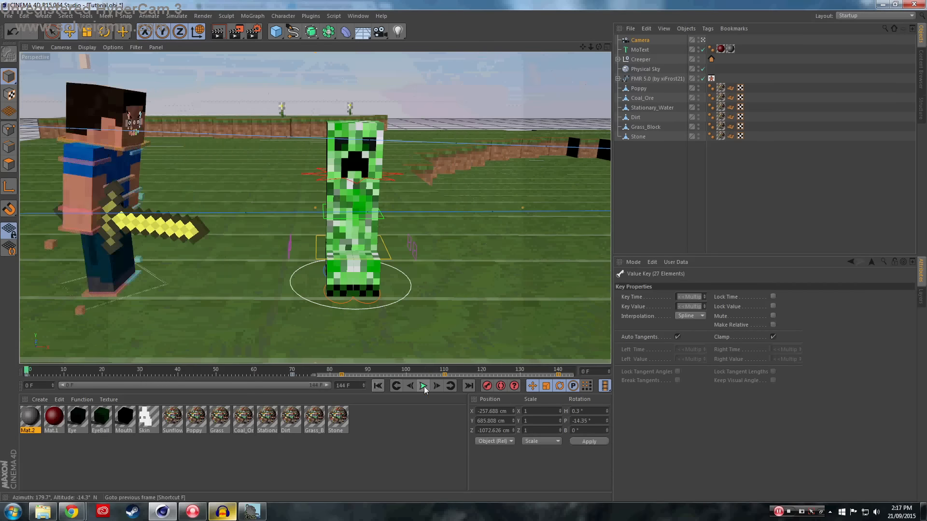
{"action": "left_click", "coordinate": [423, 385]}
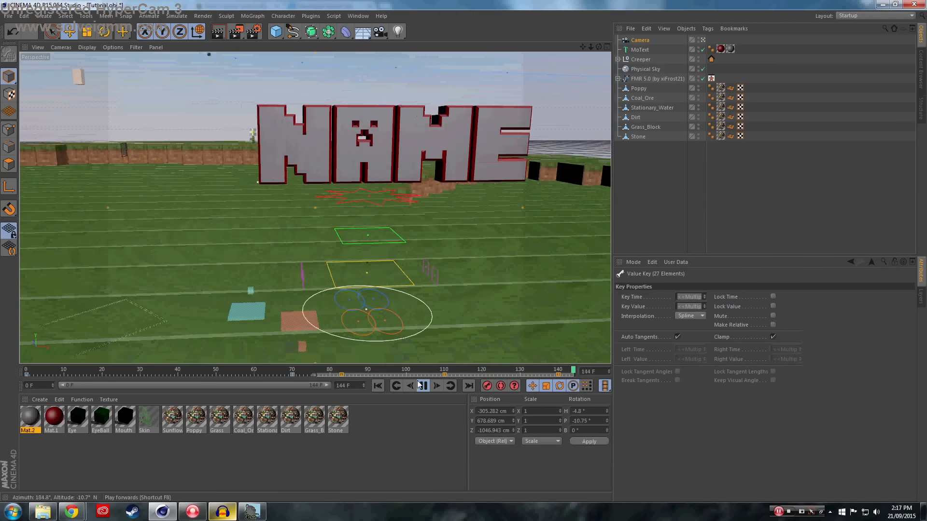
Extend the project length and the preview range to 200 frames
{"action": "left_click", "coordinate": [378, 385]}
{"action": "type", "text": "200"}
{"action": "key", "text": "Return"}
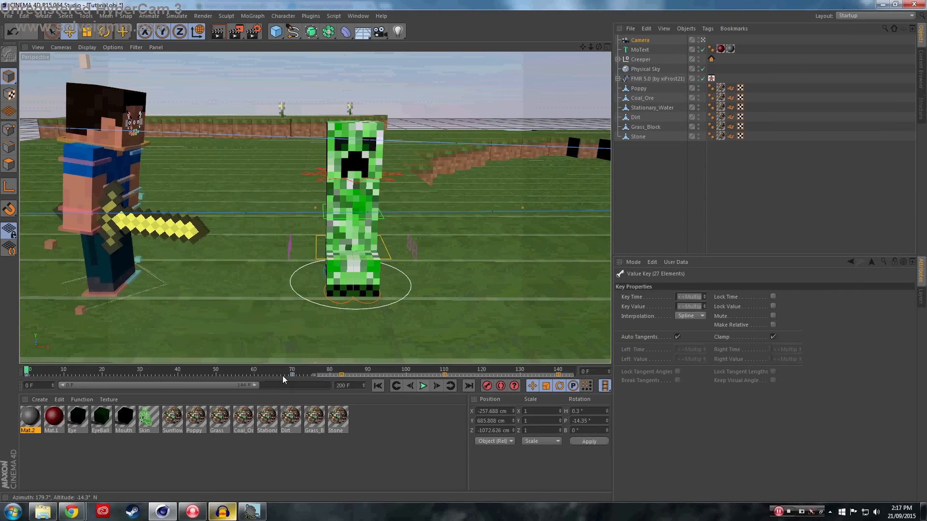
{"action": "mouse_move", "coordinate": [255, 385]}
{"action": "left_mouse_down"}
{"action": "mouse_move", "coordinate": [329, 385]}
{"action": "mouse_move", "coordinate": [261, 375]}
{"action": "left_mouse_up"}
Stretch the last three camera keyframes so they end at frame 200, and review the slower camera motion
{"action": "left_click", "coordinate": [285, 374]}
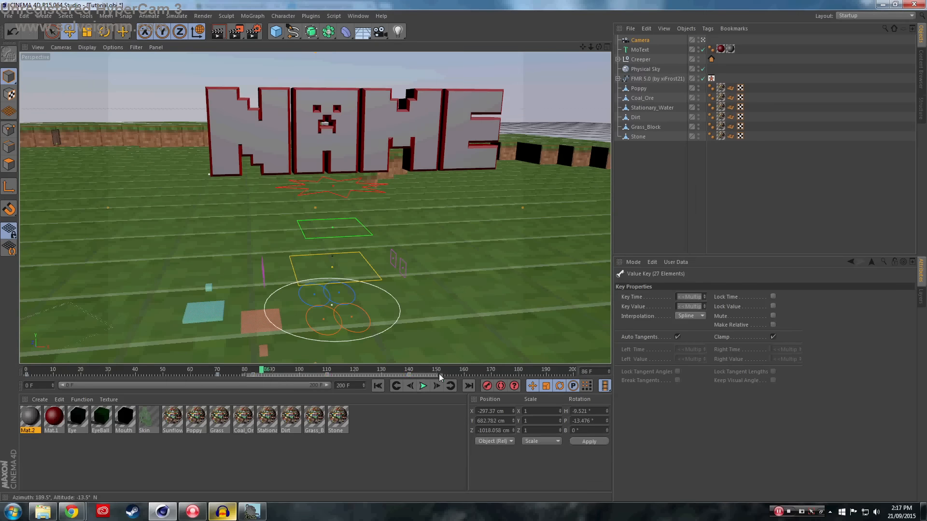
{"action": "left_click_drag", "start_coordinate": [440, 378], "coordinate": [630, 385]}
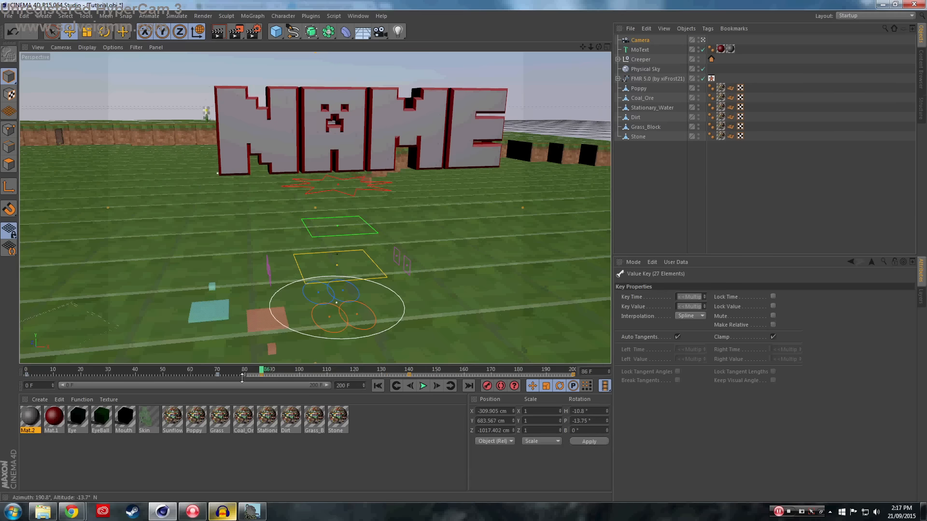
{"action": "left_click_drag", "start_coordinate": [265, 366], "coordinate": [198, 372]}
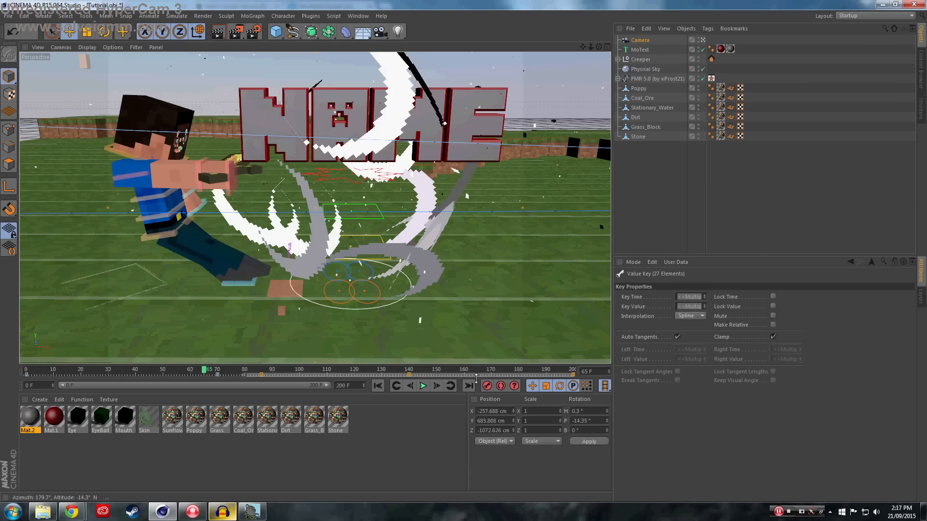
{"action": "left_click", "coordinate": [421, 387]}
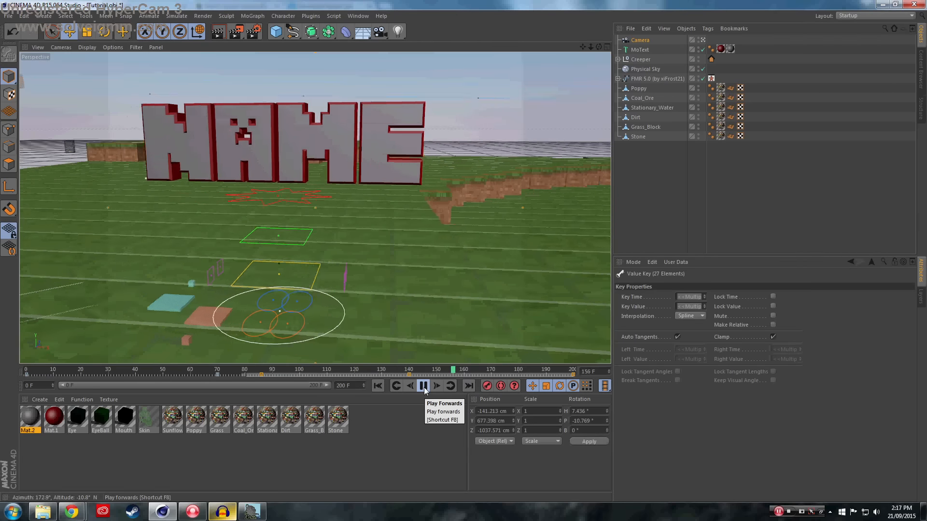
{"action": "left_click", "coordinate": [424, 387]}
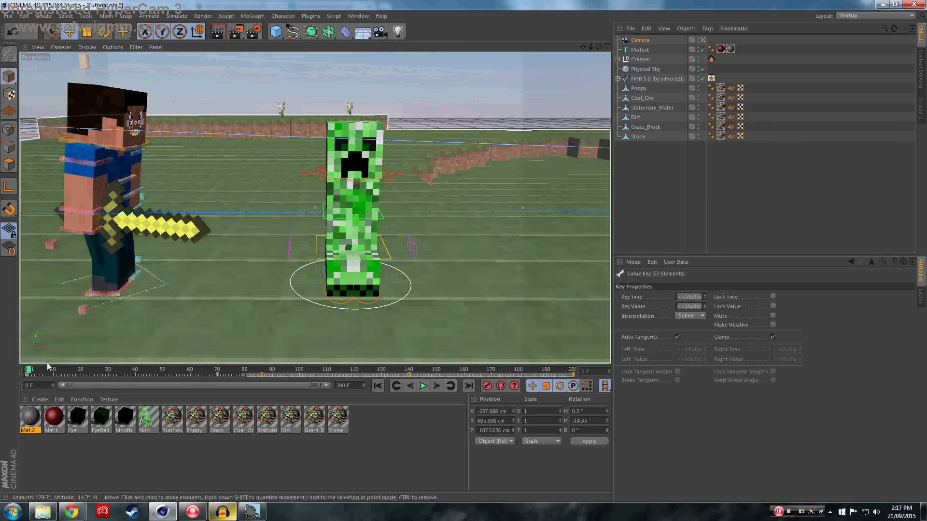
{"action": "left_click_drag", "start_coordinate": [28, 371], "coordinate": [516, 328]}
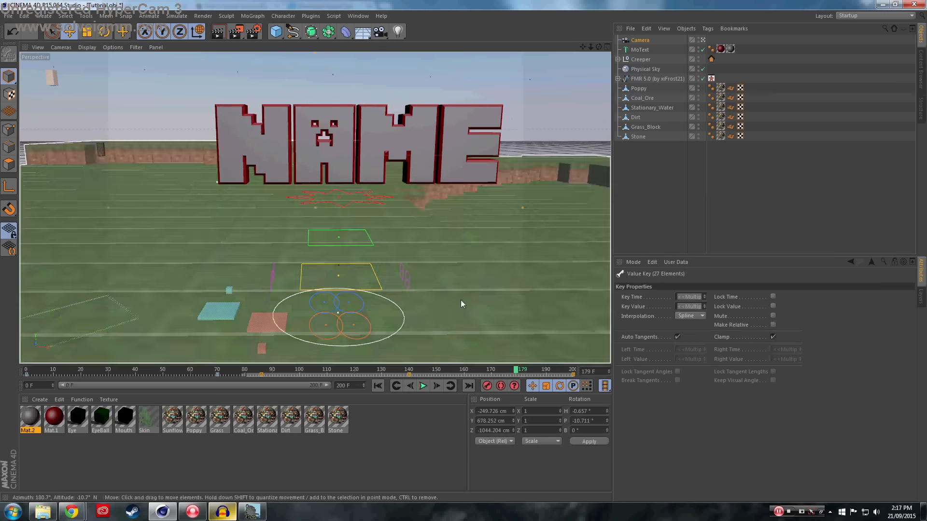
Set the render output resolution to 1920 x 1080 pixels
{"action": "left_click", "coordinate": [253, 32]}
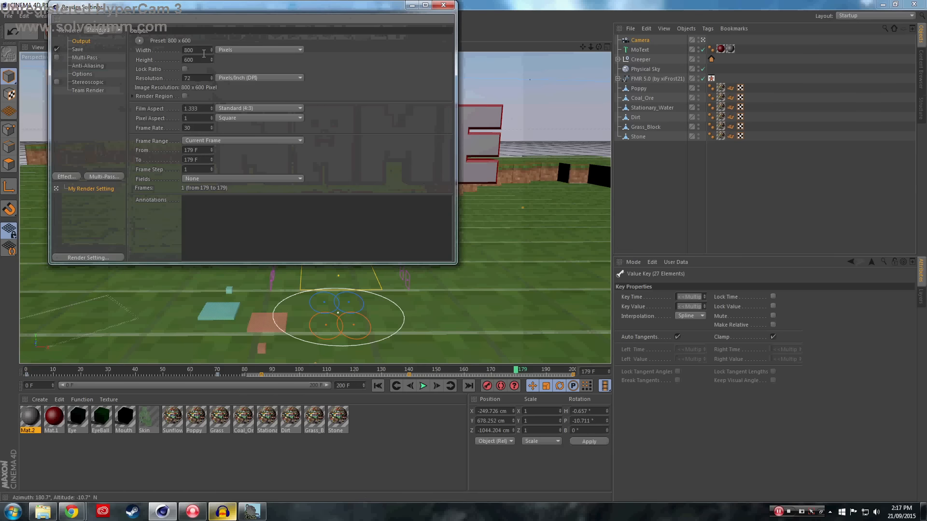
{"action": "type", "text": "1920"}
{"action": "key", "text": "Tab"}
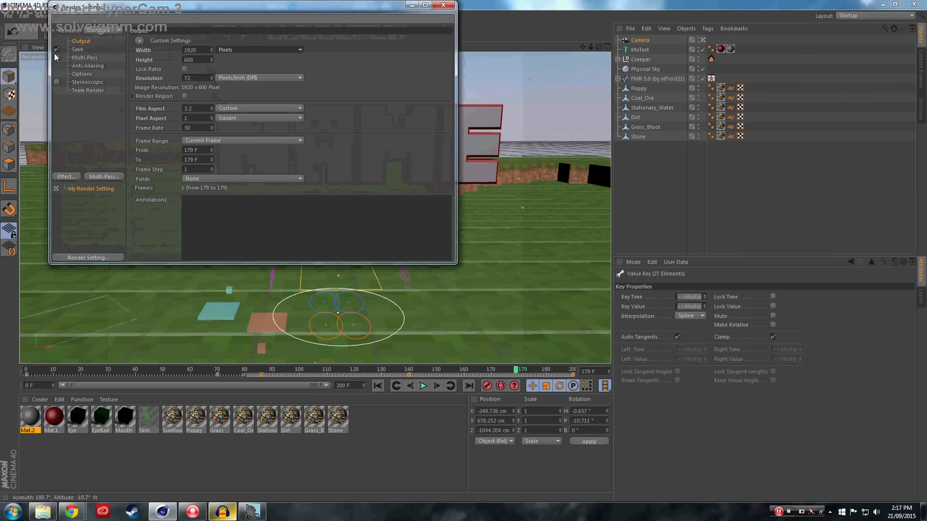
{"action": "type", "text": "1080"}
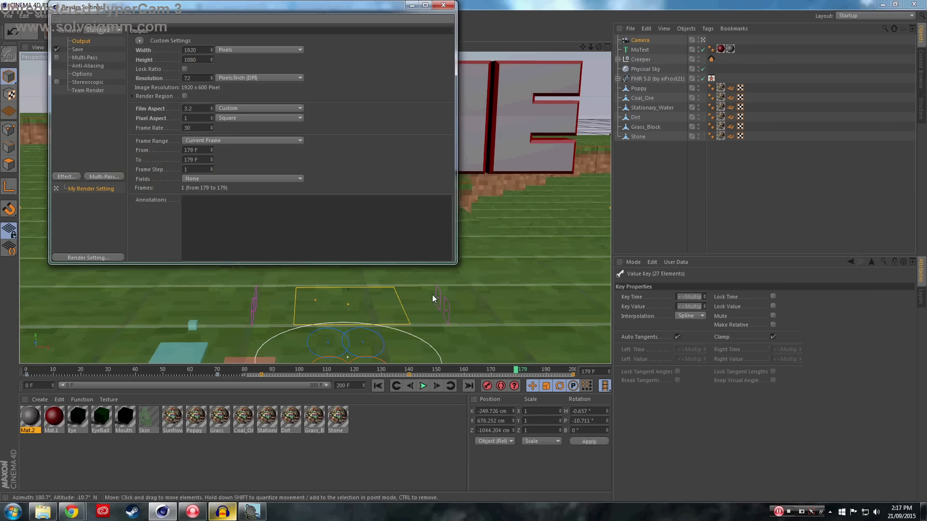
{"action": "left_click", "coordinate": [381, 125]}
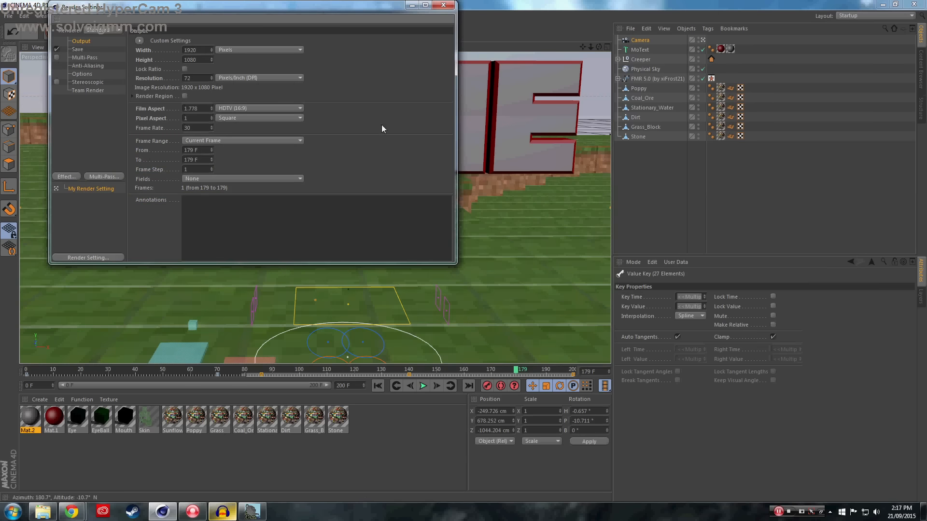
{"action": "left_click", "coordinate": [216, 140]}
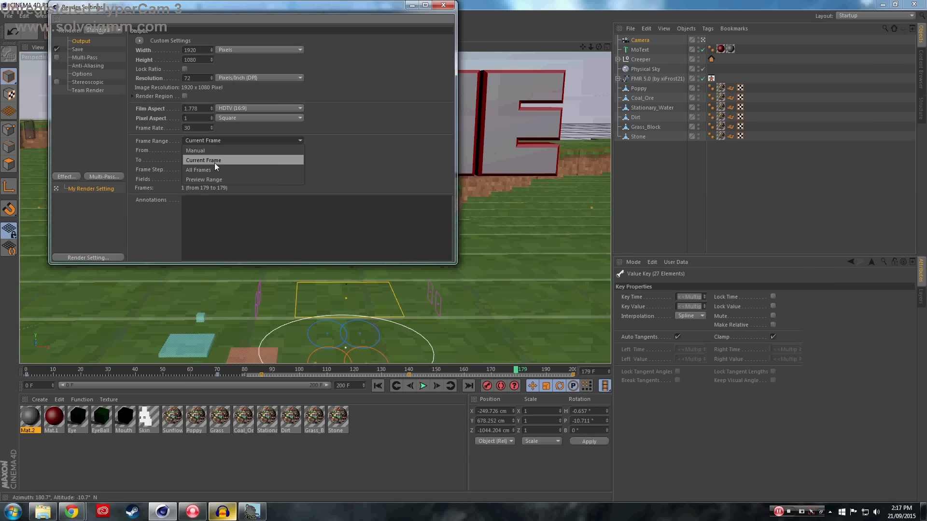
{"action": "left_click", "coordinate": [218, 161]}
{"action": "left_click", "coordinate": [230, 139]}
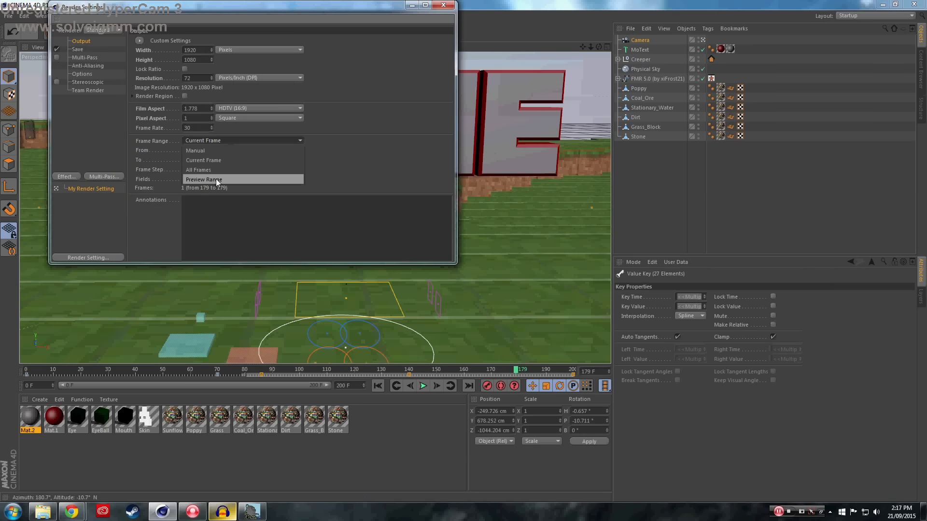
{"action": "left_click", "coordinate": [337, 128]}
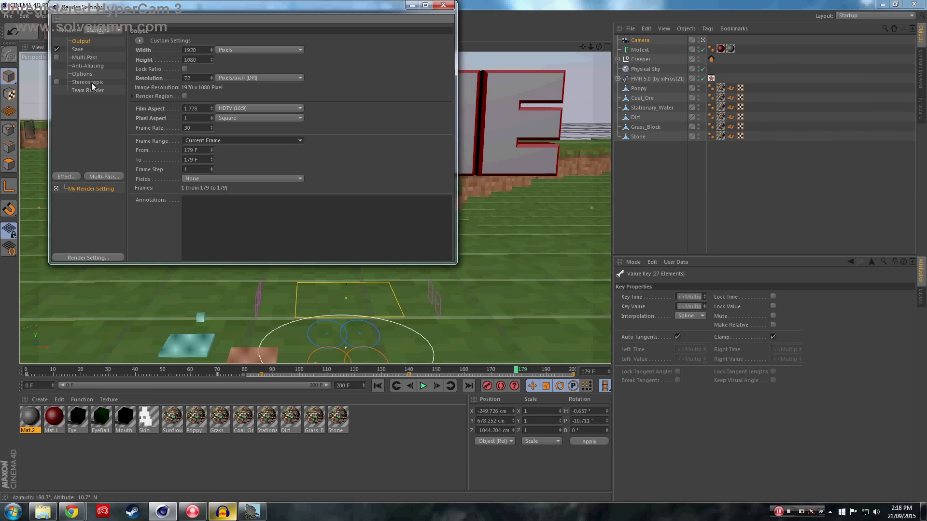
Set the render save format to PNG
{"action": "left_click", "coordinate": [80, 48]}
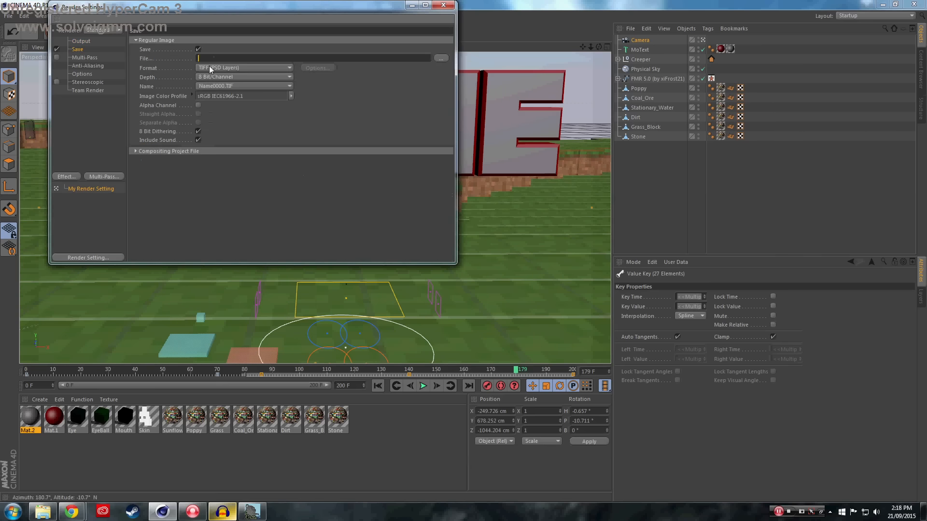
{"action": "left_click", "coordinate": [209, 68]}
{"action": "left_click", "coordinate": [232, 161]}
Create a Tutorial Intro folder inside Minecraft and set the render output file there as Intro Tut
{"action": "left_click", "coordinate": [441, 58]}
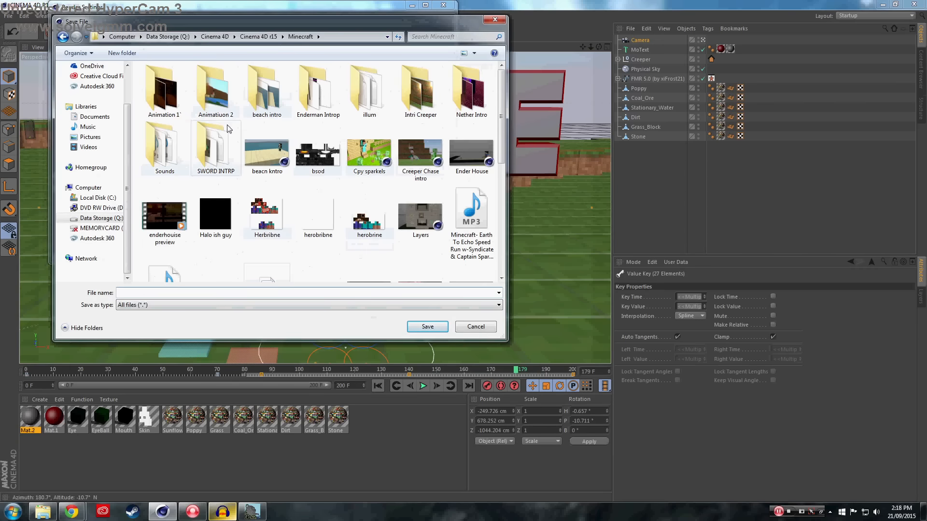
{"action": "left_click", "coordinate": [137, 54]}
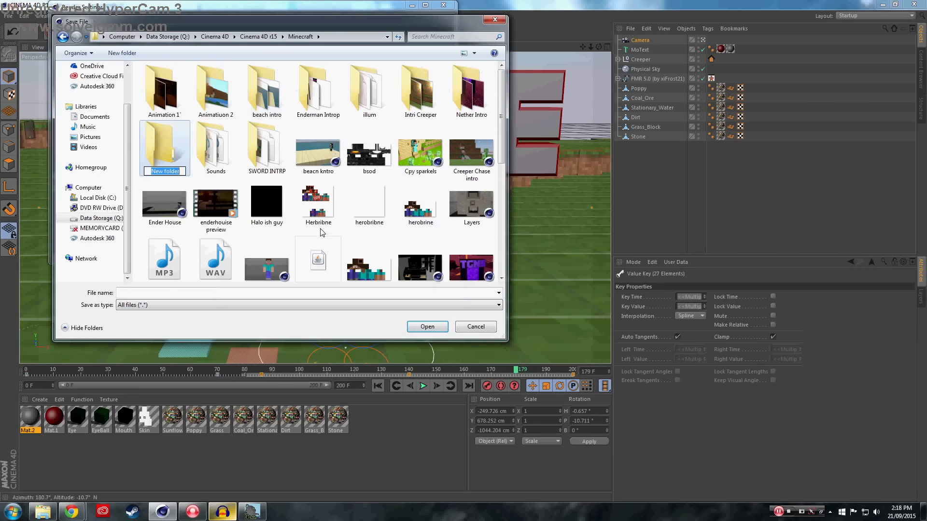
{"action": "type", "text": "Tutorial Intro"}
{"action": "key", "text": "Return"}
{"action": "left_click", "coordinate": [427, 327]}
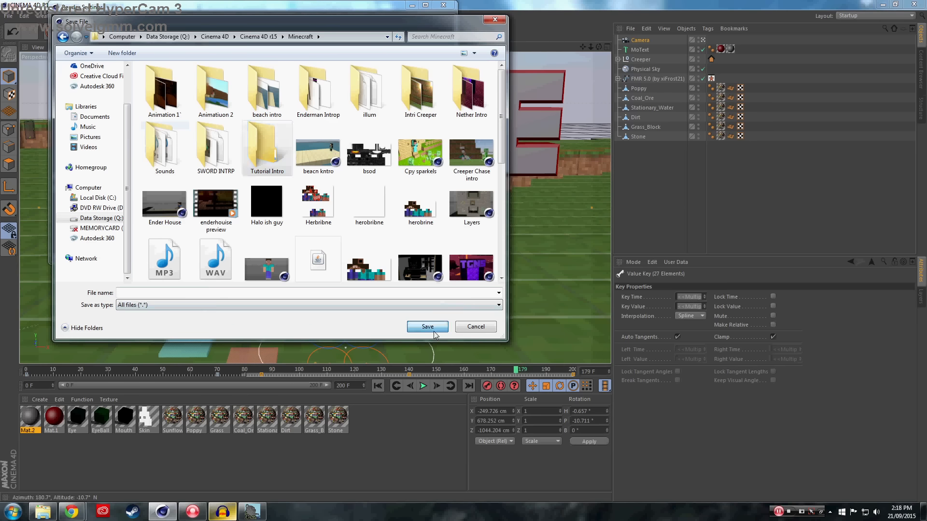
{"action": "left_click", "coordinate": [198, 293]}
{"action": "type", "text": "Intro Tut"}
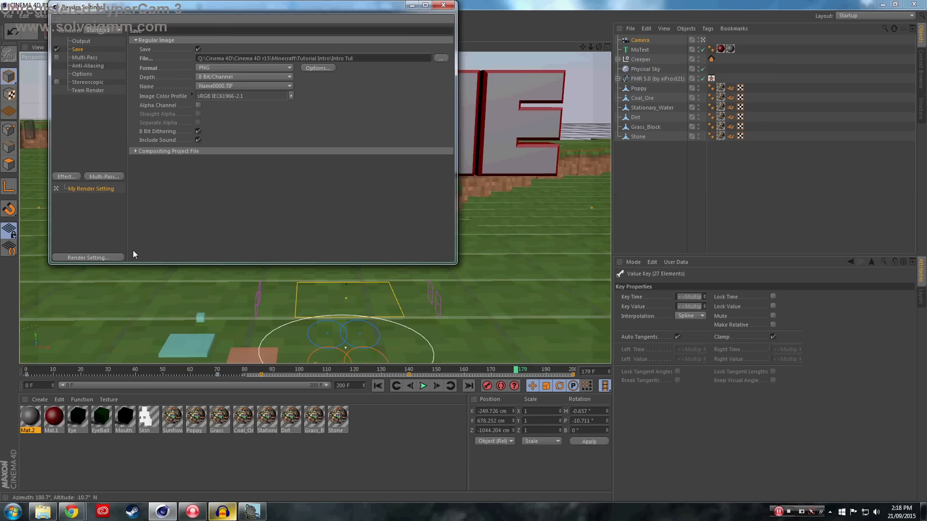
Set the render frame range to All Frames and close the render settings
{"action": "left_click", "coordinate": [88, 41]}
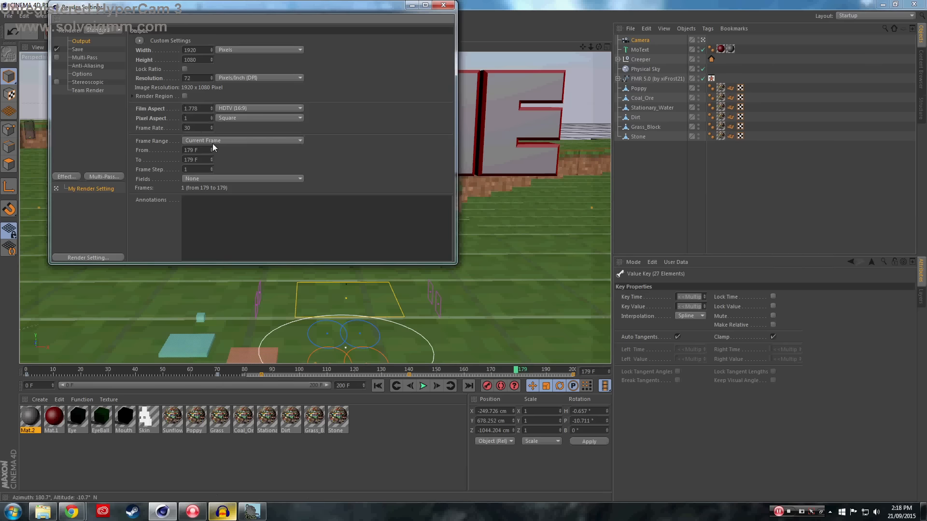
{"action": "left_click", "coordinate": [213, 142]}
{"action": "left_click", "coordinate": [205, 167]}
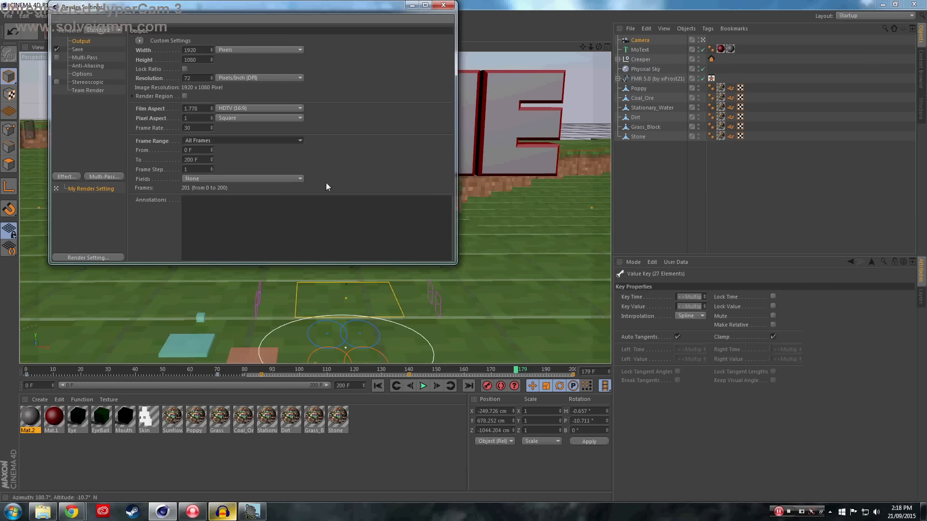
{"action": "left_click", "coordinate": [443, 4]}
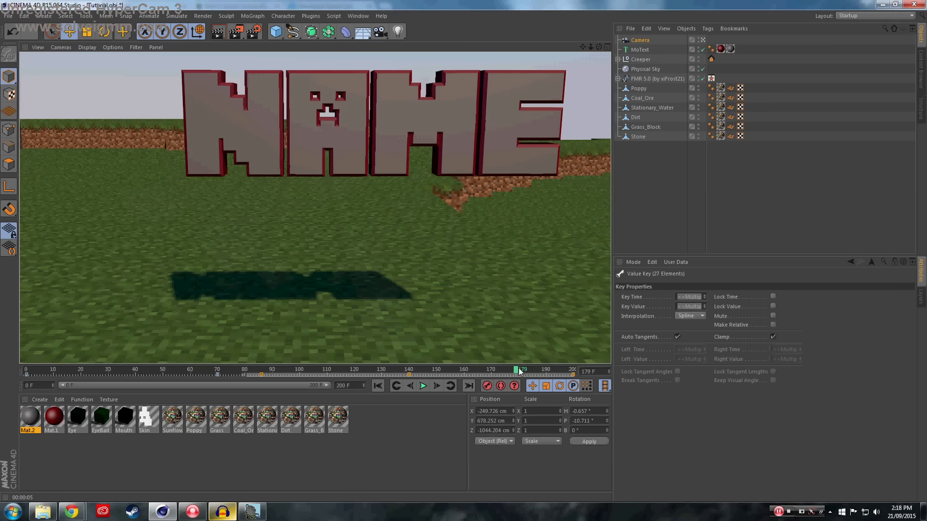
Pull the camera back and pan it at frame 70 to show the whole name text, and record the keyframe
{"action": "left_click_drag", "start_coordinate": [519, 371], "coordinate": [147, 370]}
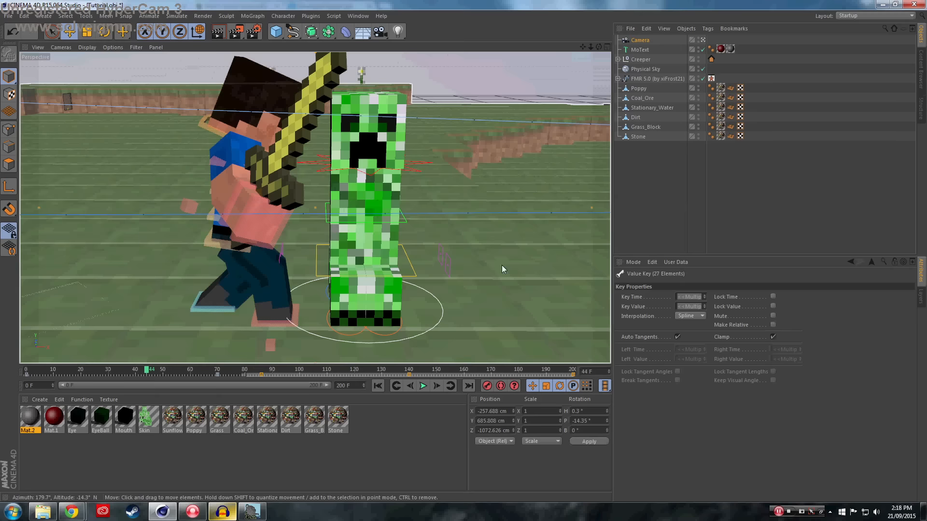
{"action": "left_click_drag", "start_coordinate": [148, 369], "coordinate": [29, 371]}
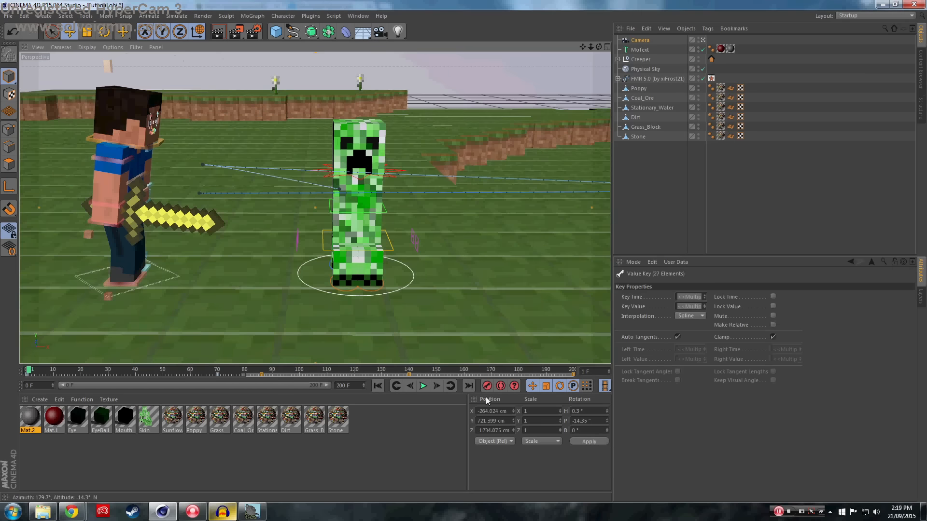
{"action": "left_click", "coordinate": [217, 371]}
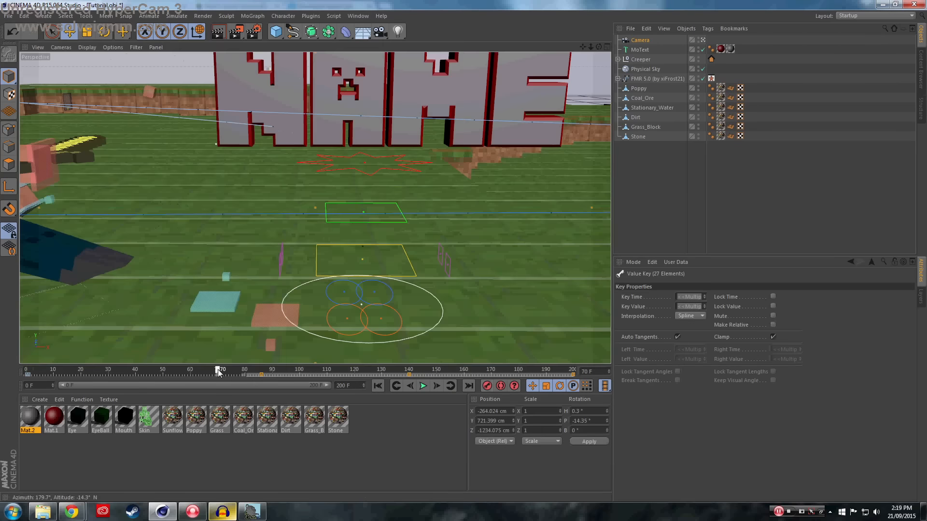
{"action": "scroll", "coordinate": [236, 350], "scroll_direction": "down", "scroll_amount": 5}
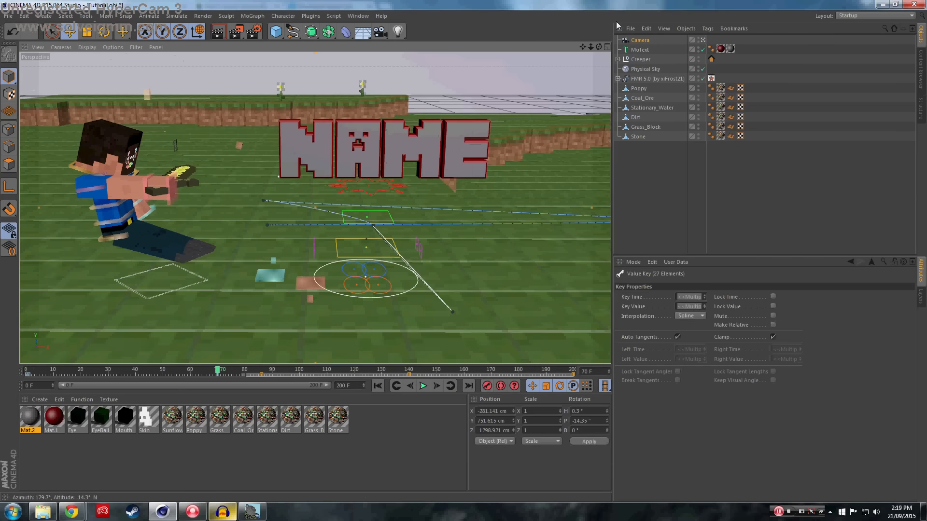
{"action": "left_click_drag", "start_coordinate": [581, 47], "coordinate": [554, 17]}
{"action": "scroll", "coordinate": [397, 100], "scroll_direction": "up", "scroll_amount": 1}
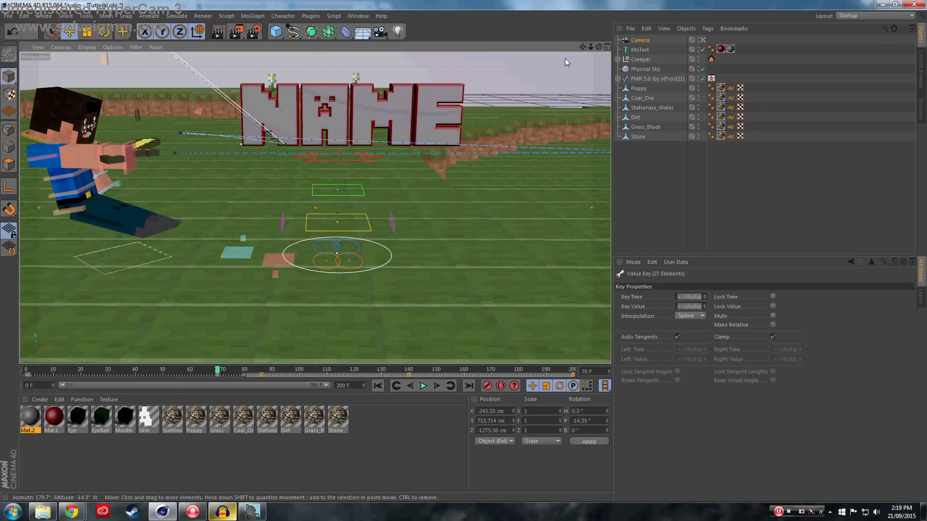
{"action": "scroll", "coordinate": [574, 54], "scroll_direction": "up", "scroll_amount": 4}
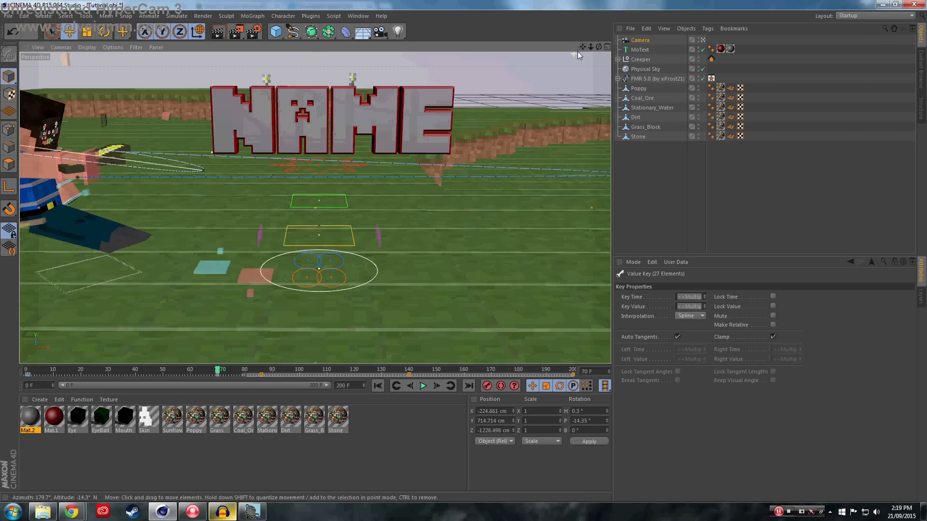
{"action": "left_click", "coordinate": [488, 386]}
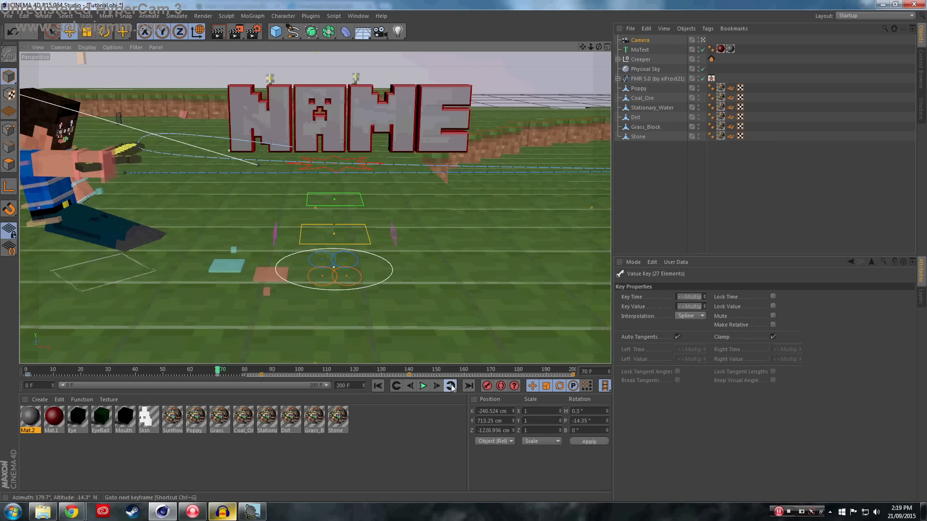
Adjust the camera's angle and distance to frame the full name text at the frame 86 and frame 140 keyframes
{"action": "left_click", "coordinate": [453, 387]}
{"action": "left_click_drag", "start_coordinate": [599, 53], "coordinate": [565, 66]}
{"action": "scroll", "coordinate": [560, 80], "scroll_direction": "down", "scroll_amount": 3}
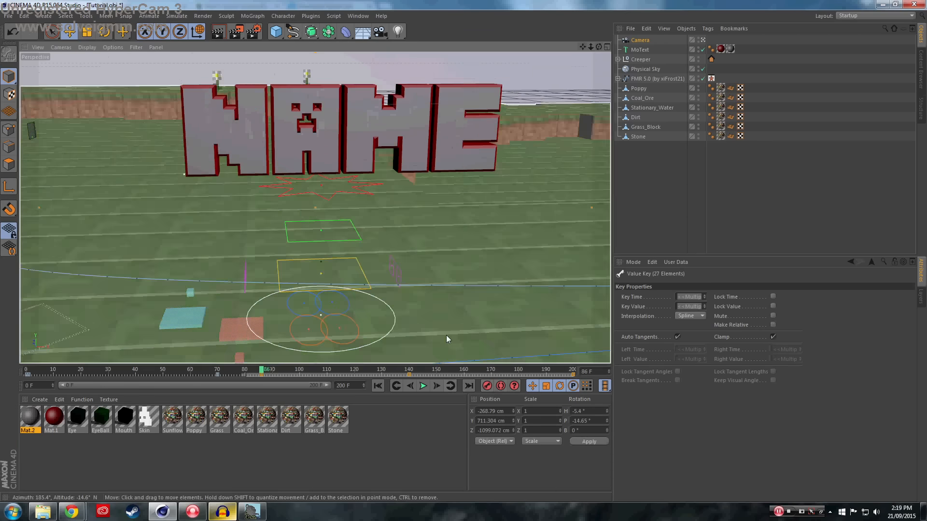
{"action": "left_click", "coordinate": [411, 370]}
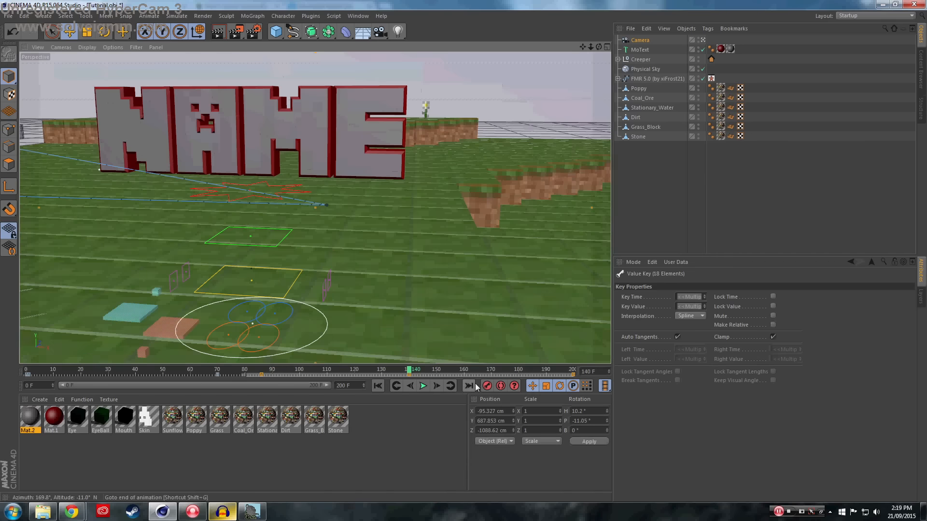
Pull the camera back and pan it to fit the whole name text at frame 200, and record the keyframe
{"action": "left_click", "coordinate": [573, 371]}
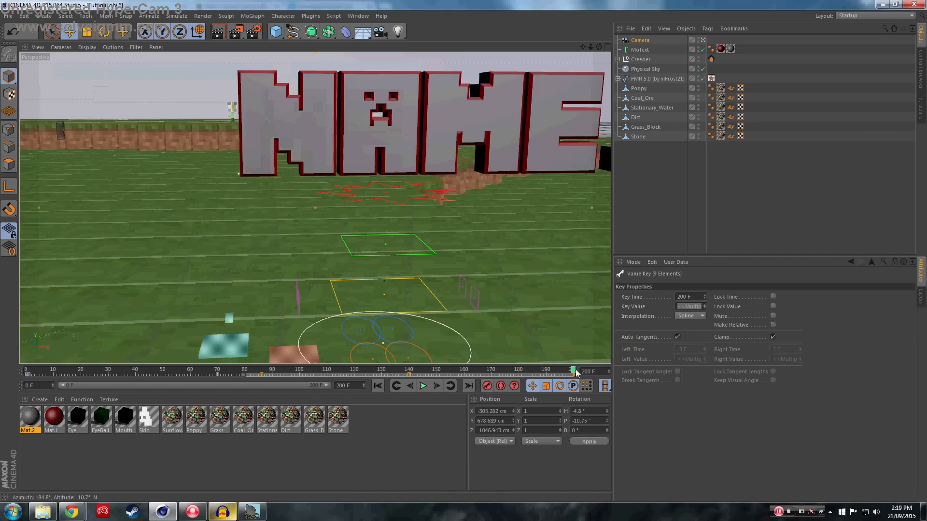
{"action": "scroll", "coordinate": [575, 206], "scroll_direction": "down", "scroll_amount": 3}
{"action": "scroll", "coordinate": [589, 59], "scroll_direction": "up", "scroll_amount": 1}
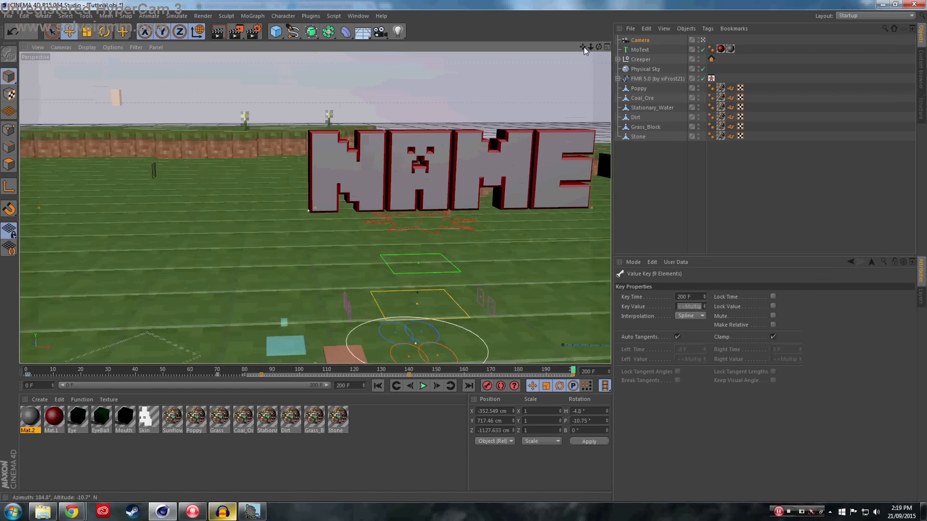
{"action": "left_click_drag", "start_coordinate": [584, 48], "coordinate": [557, 28]}
{"action": "left_click", "coordinate": [488, 386]}
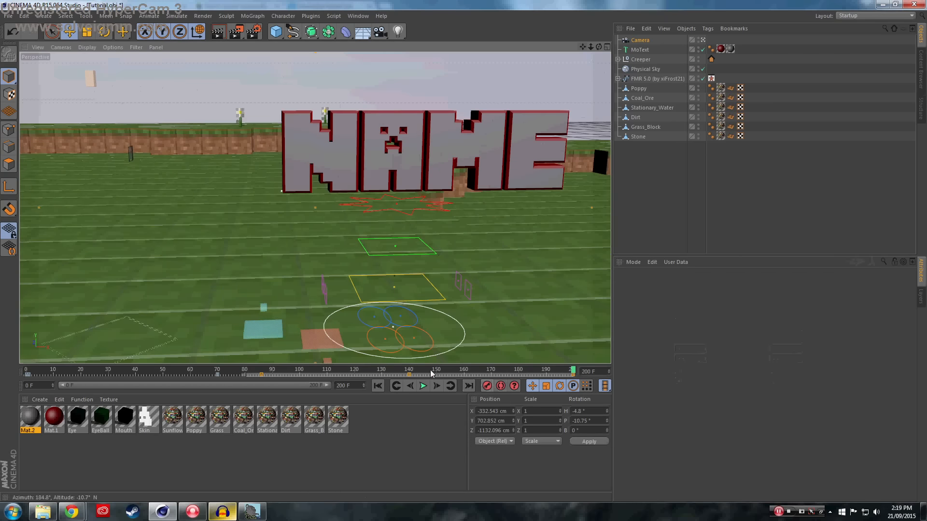
Pan the camera at frame 200 to bring the name text closer to the centre of the frame
{"action": "left_click_drag", "start_coordinate": [432, 374], "coordinate": [598, 389]}
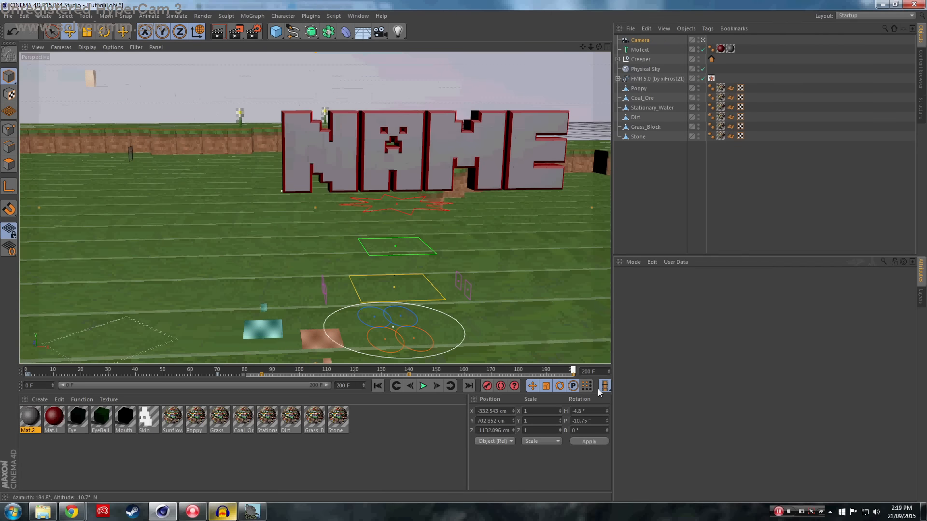
{"action": "left_click_drag", "start_coordinate": [582, 47], "coordinate": [513, 29]}
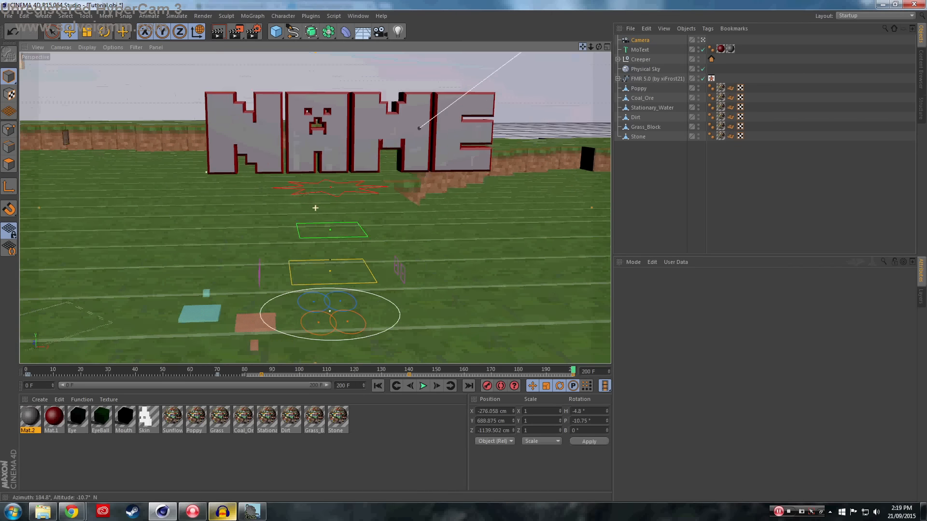
{"action": "left_click_drag", "start_coordinate": [315, 208], "coordinate": [318, 205]}
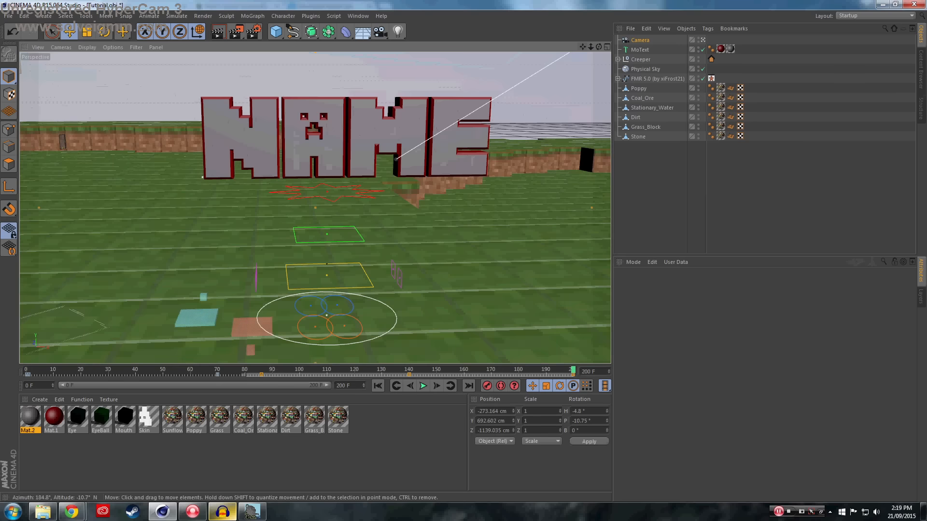